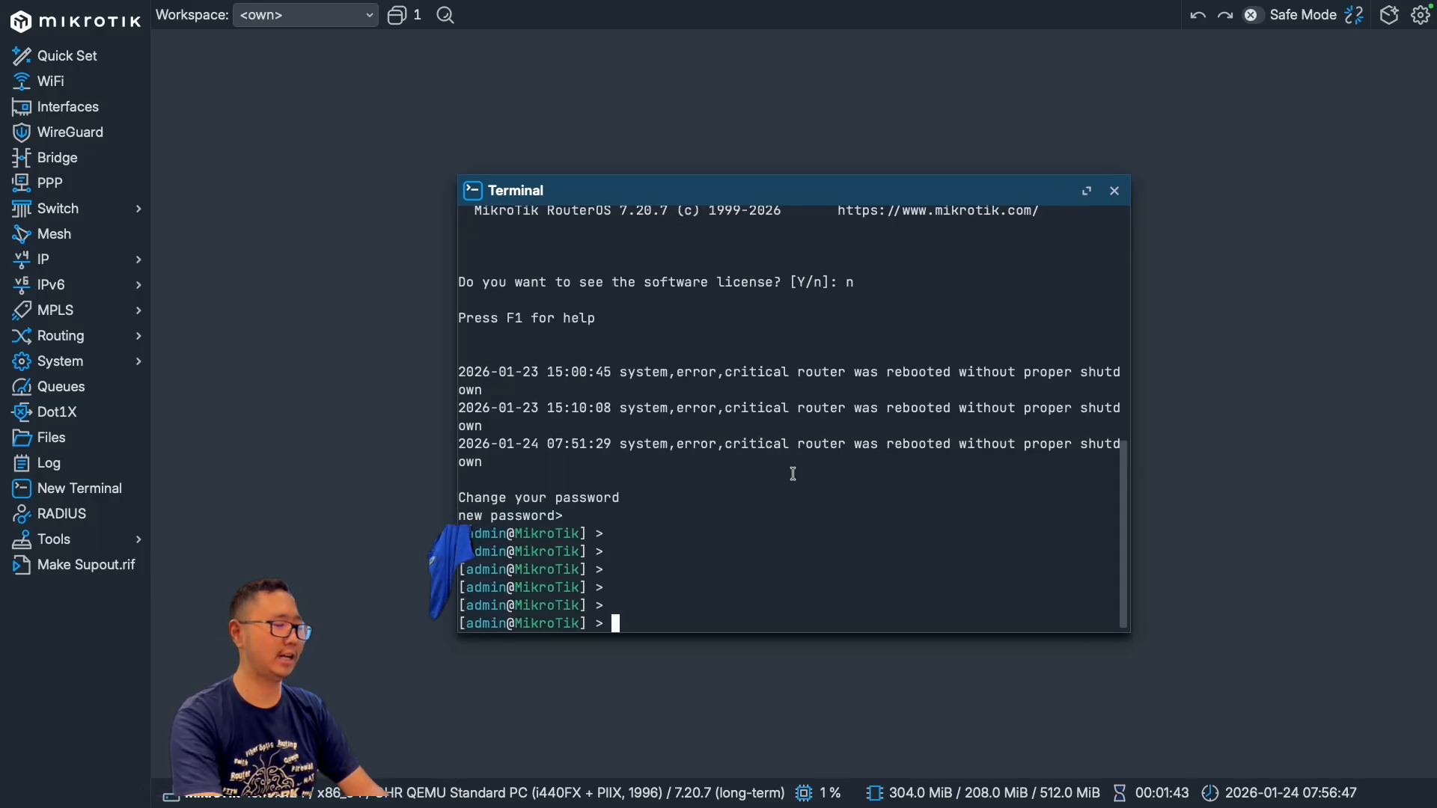
Step: Export the router configuration from the terminal to a script file named backup_24012026.rsc
type("export")
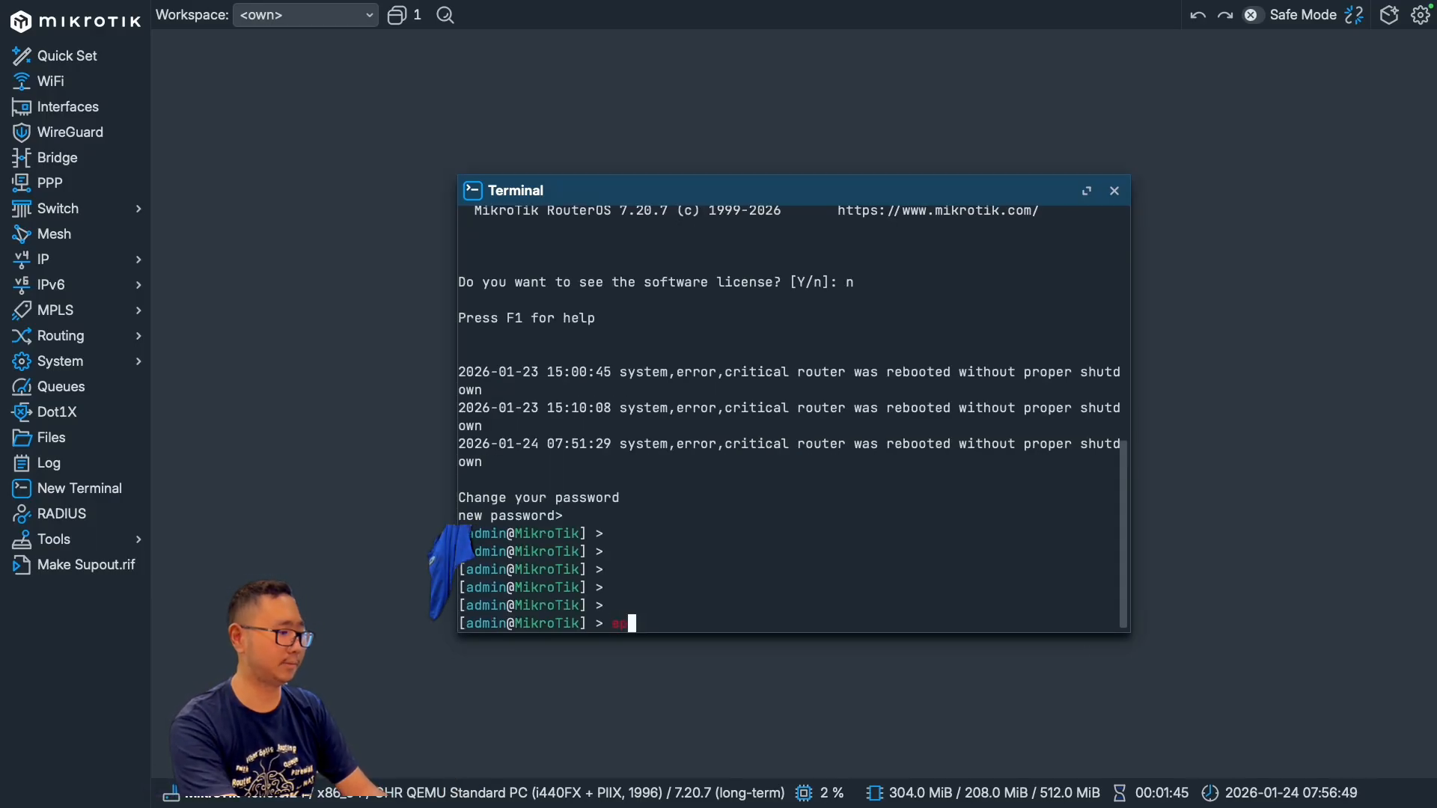
type(" file")
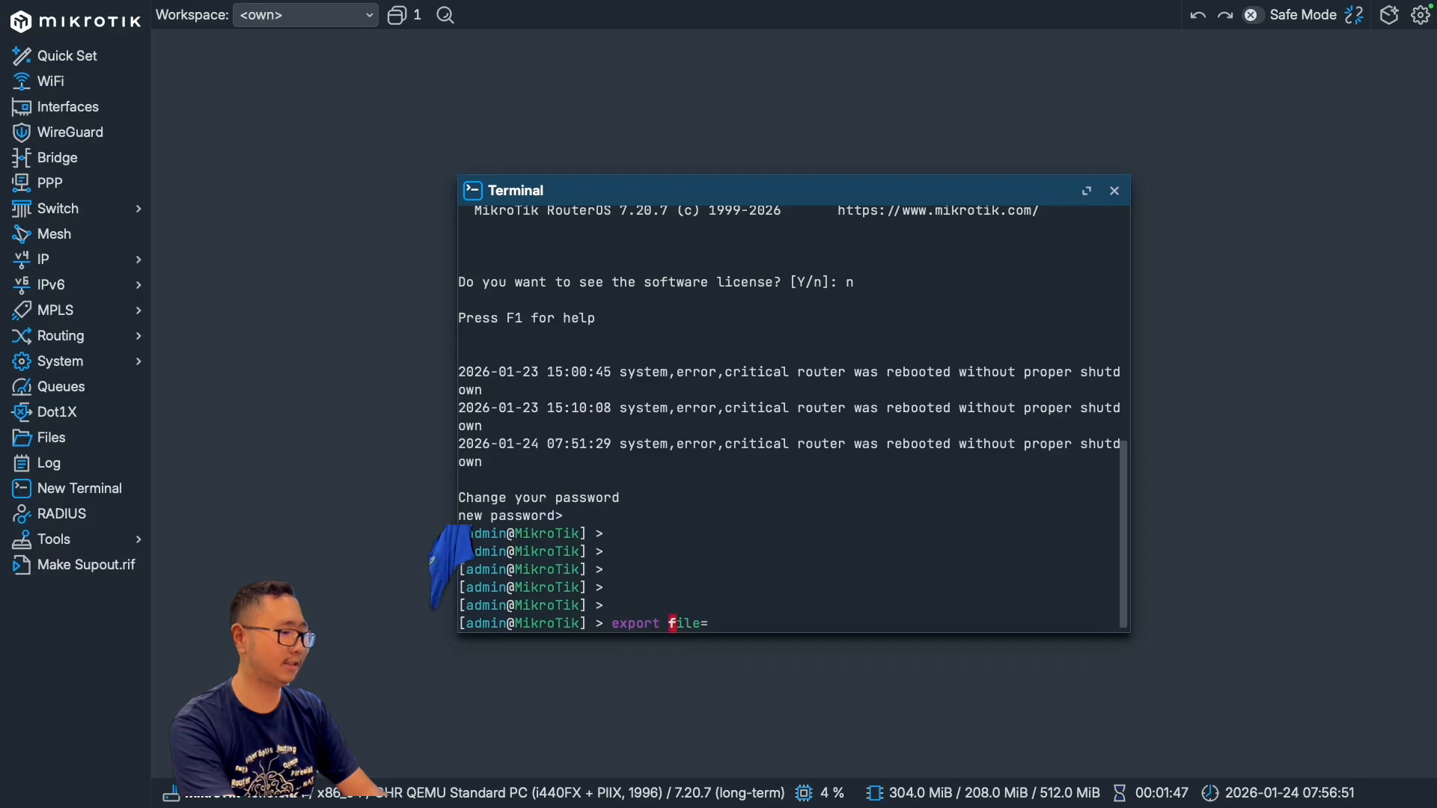
type("=")
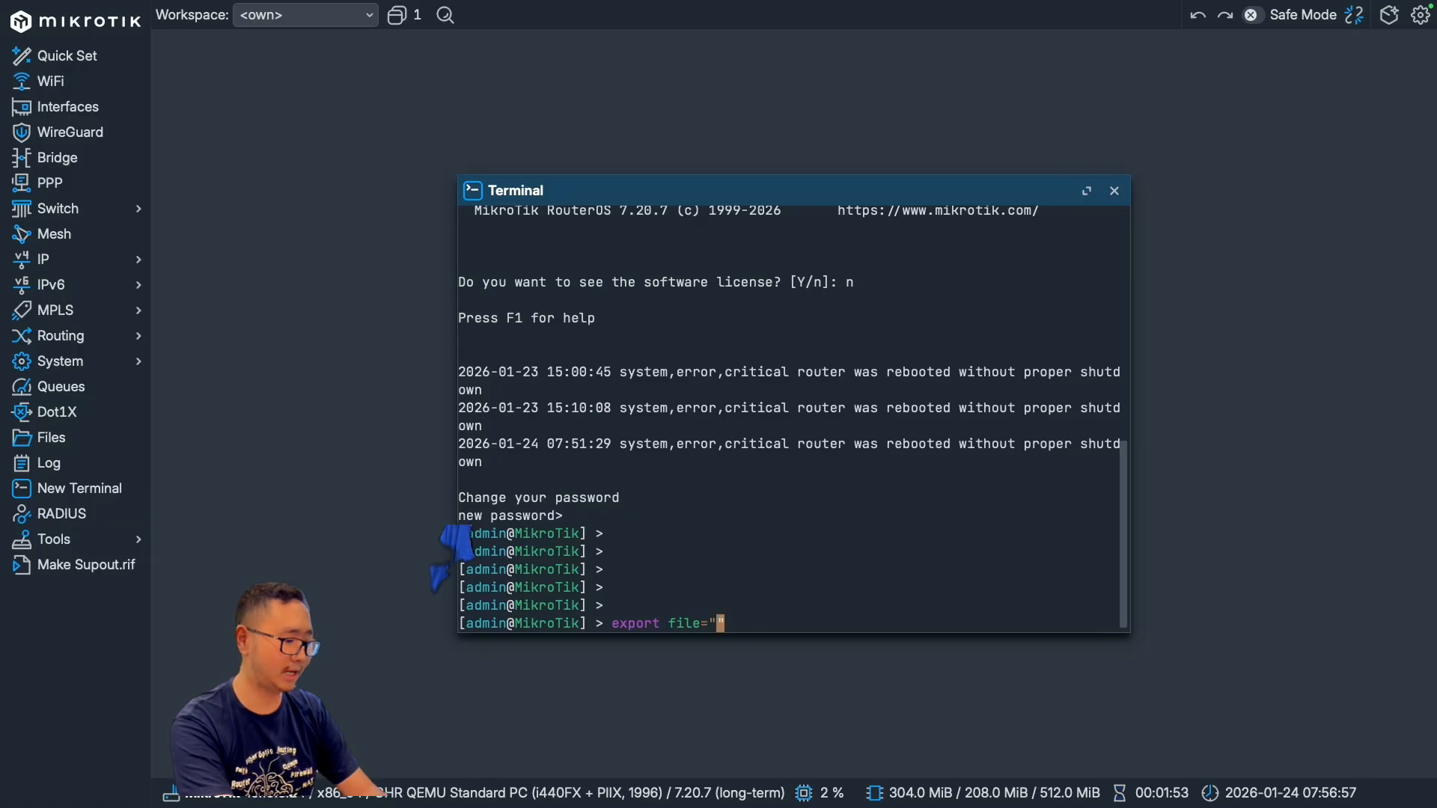
type("backup")
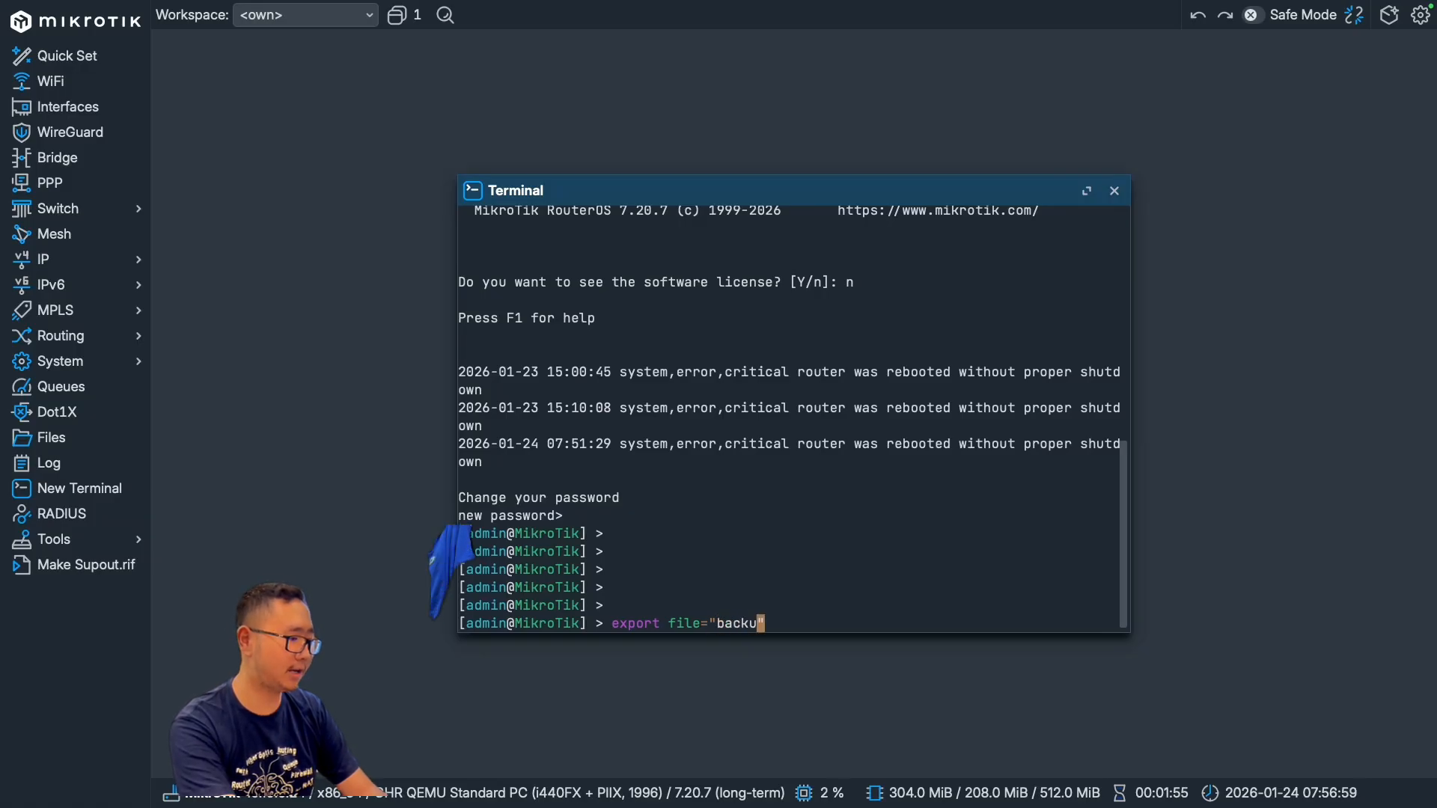
type("_")
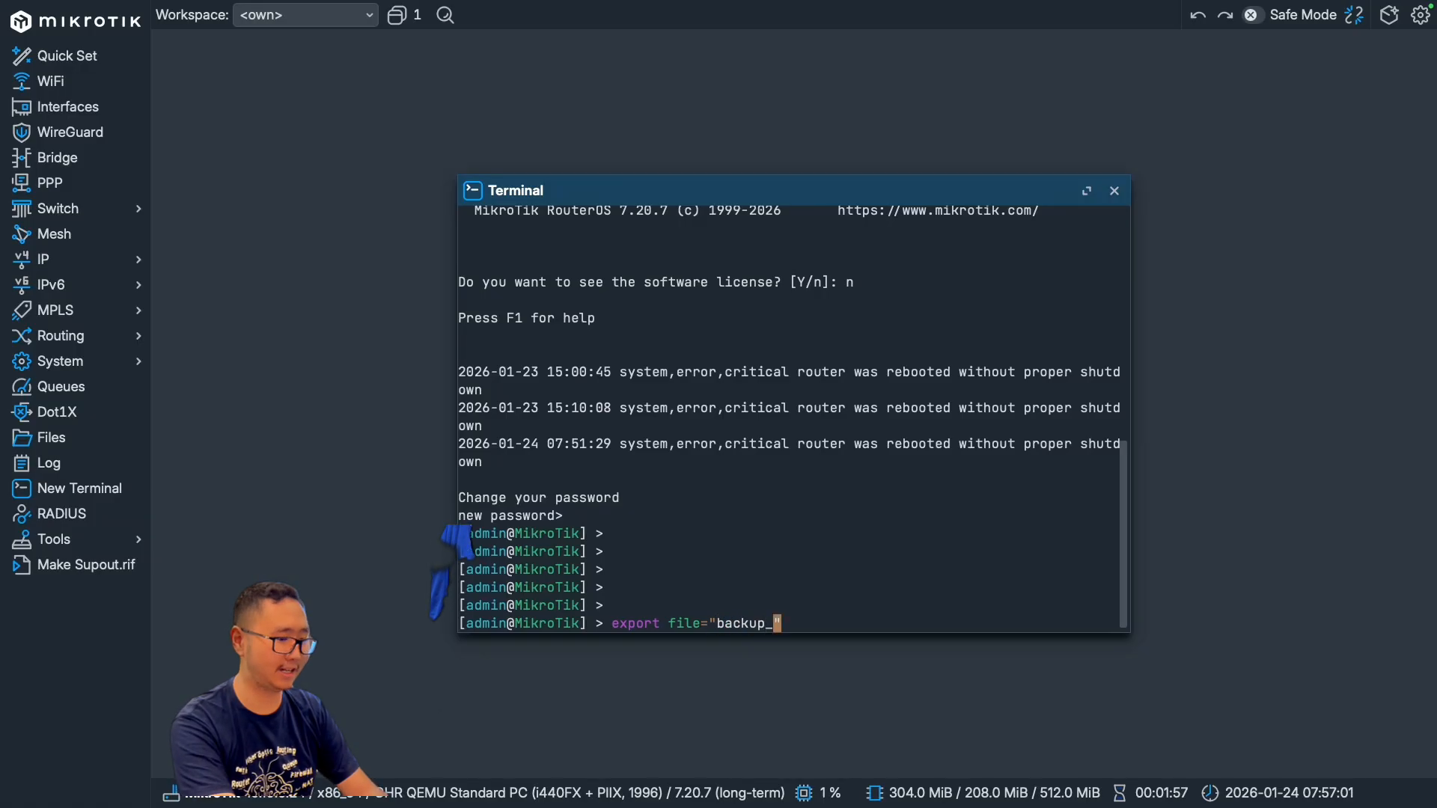
type("2")
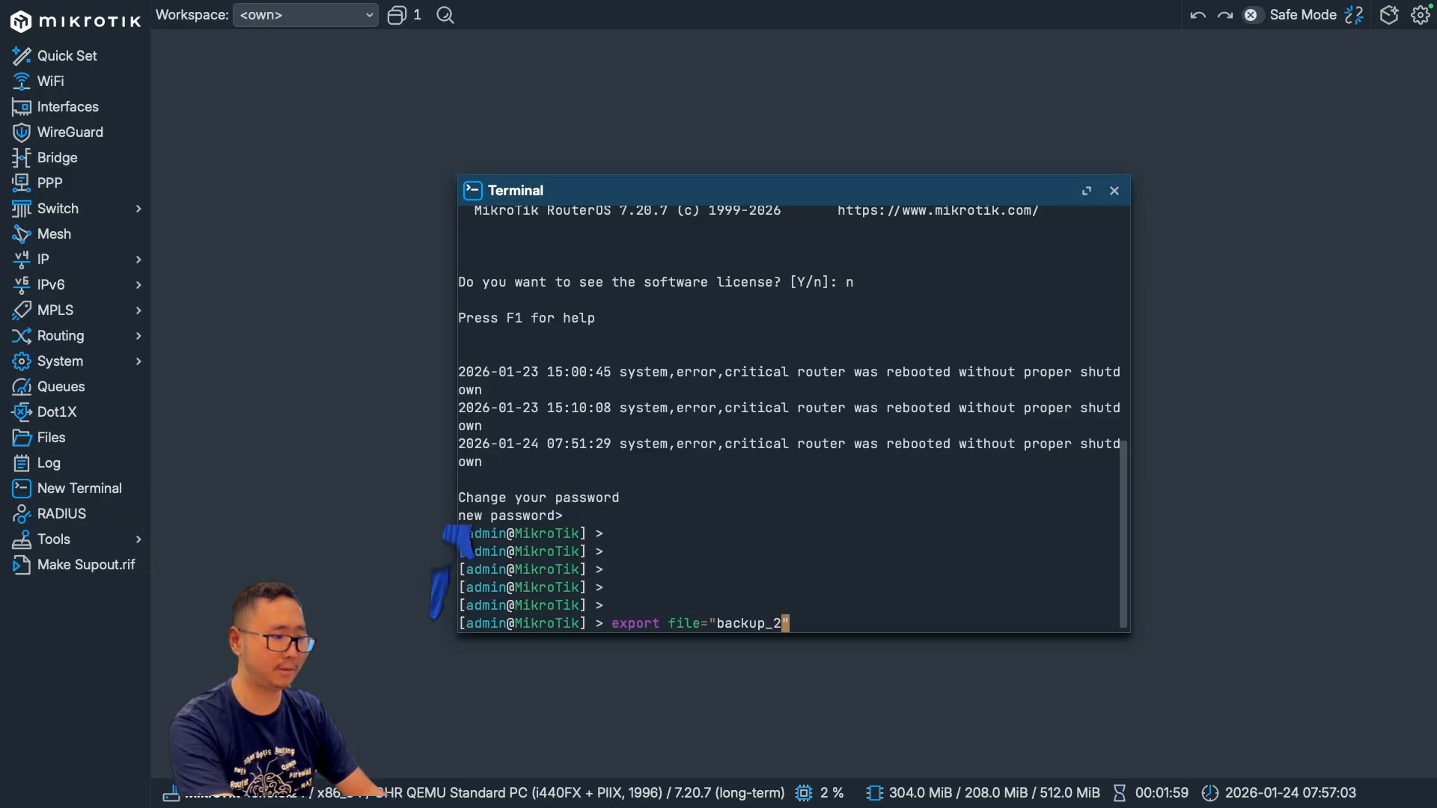
type("401")
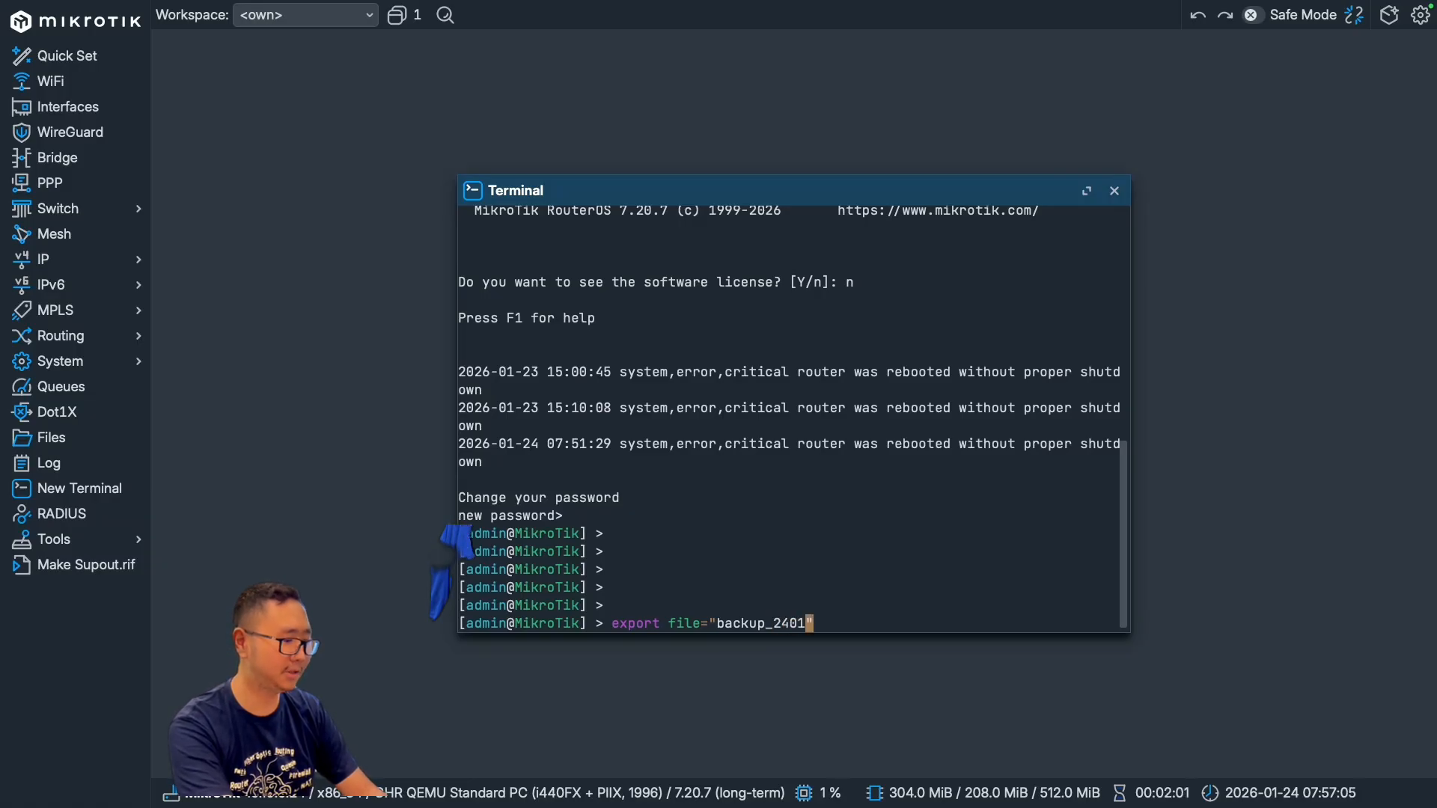
type("2026")
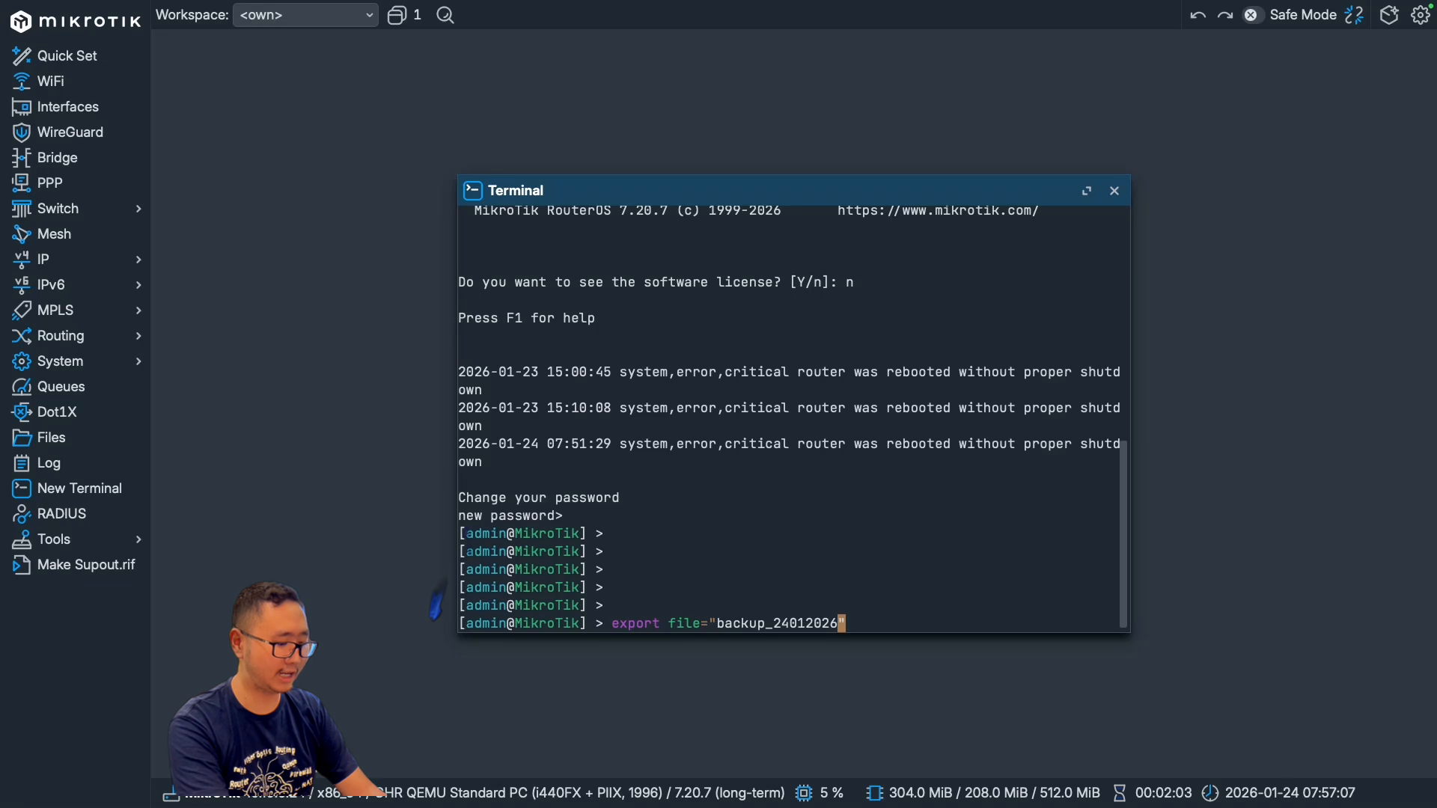
type(".rs")
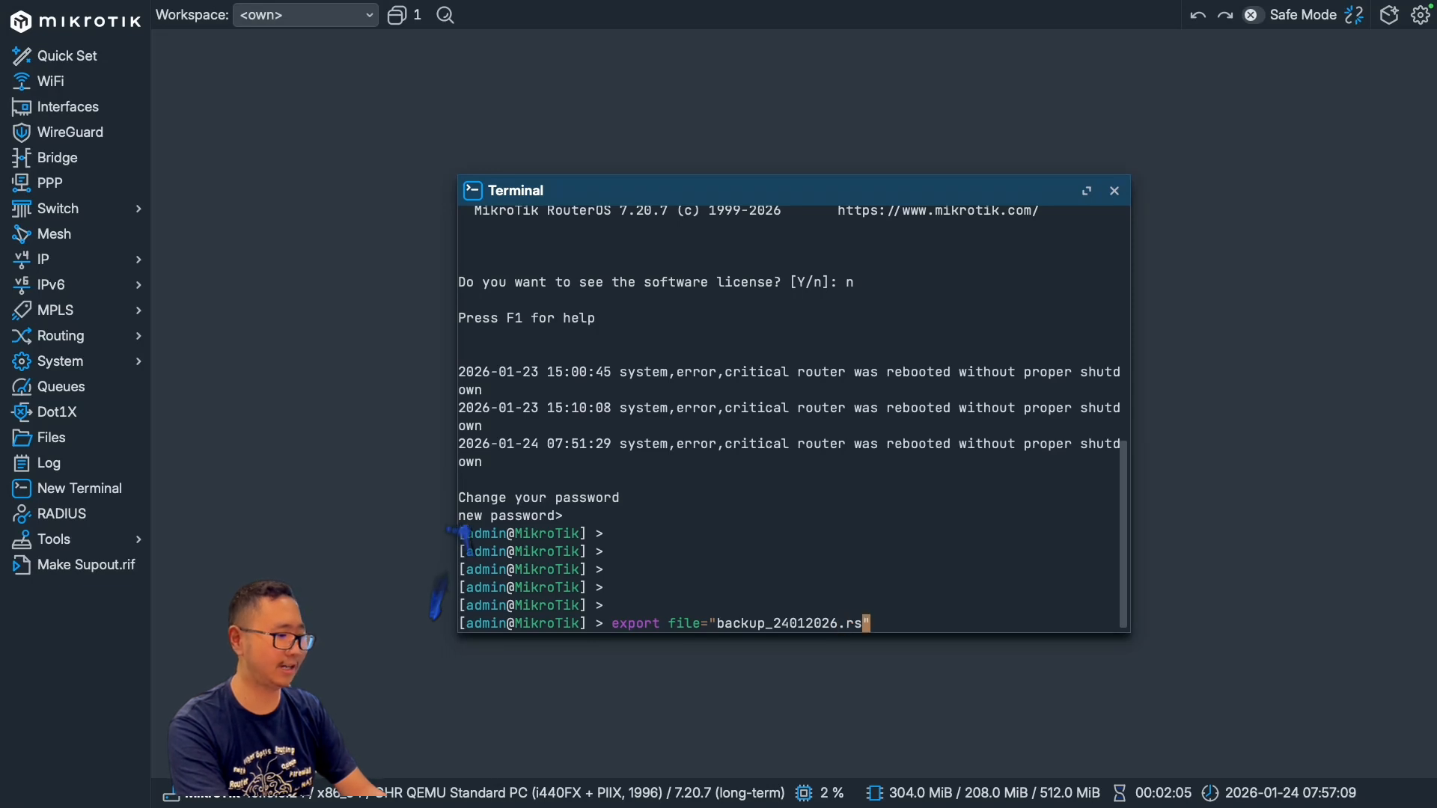
type("c")
key("Return")
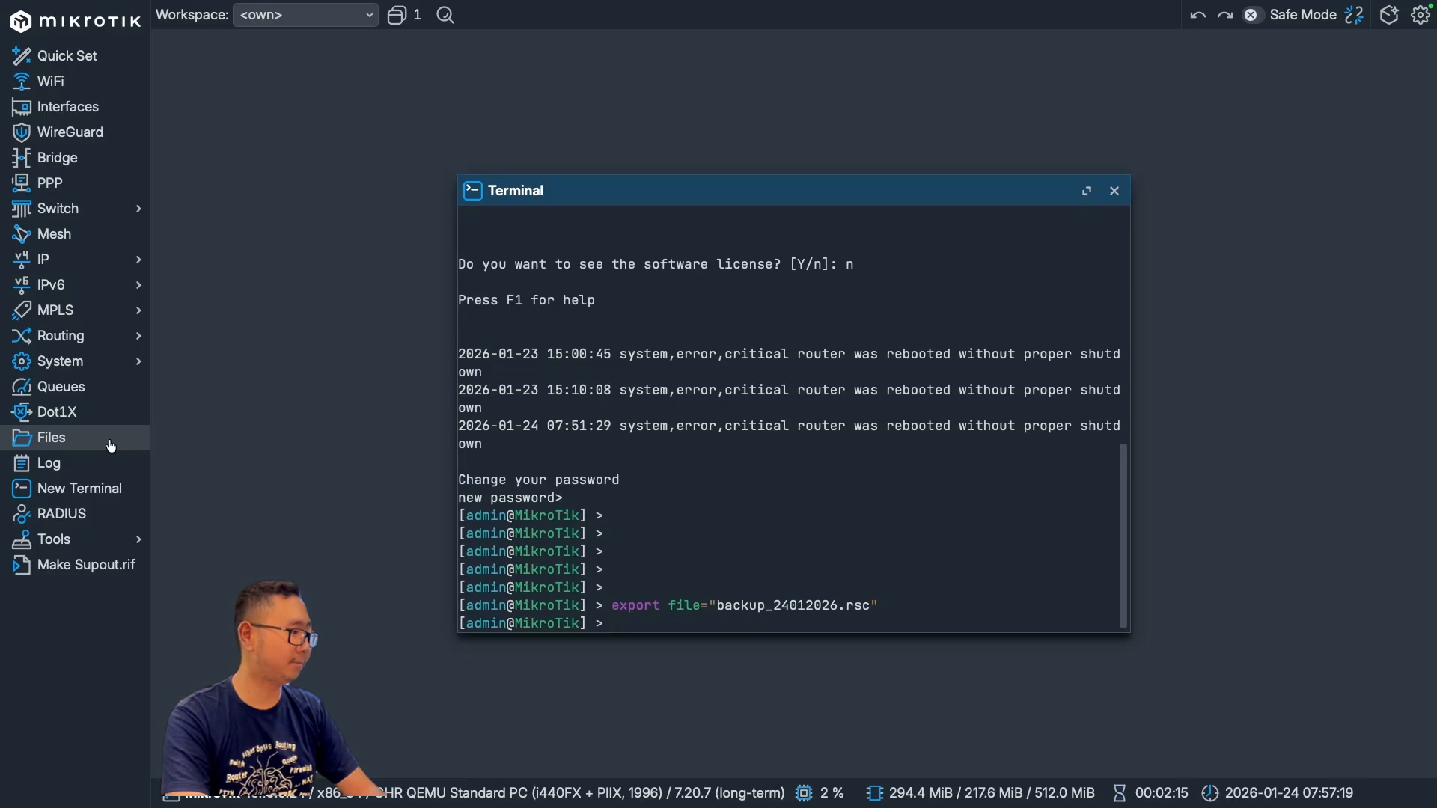
Step: Download backup_24012026.rsc from the router's file list to the computer's Desktop folder
left_click(112, 448)
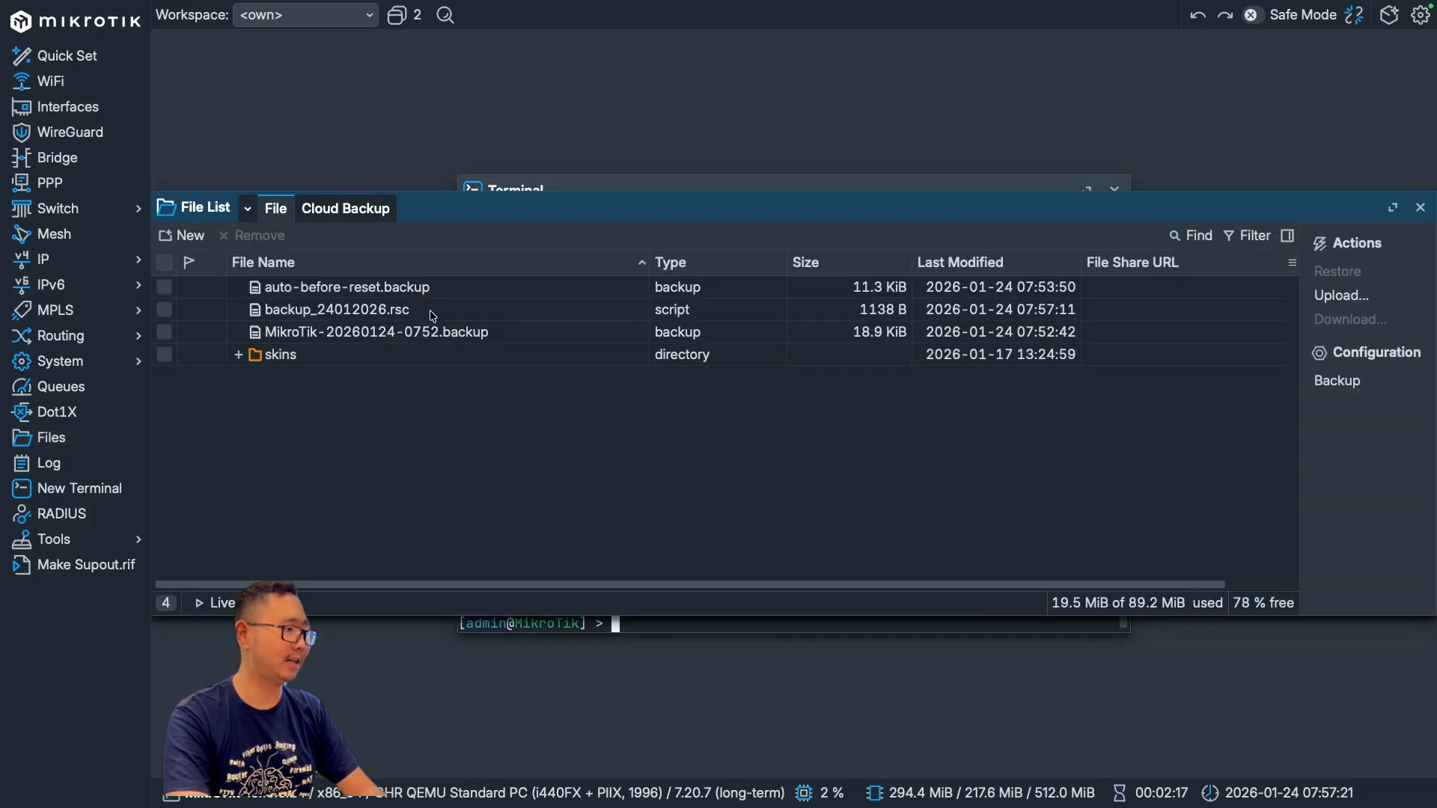
left_click(401, 315)
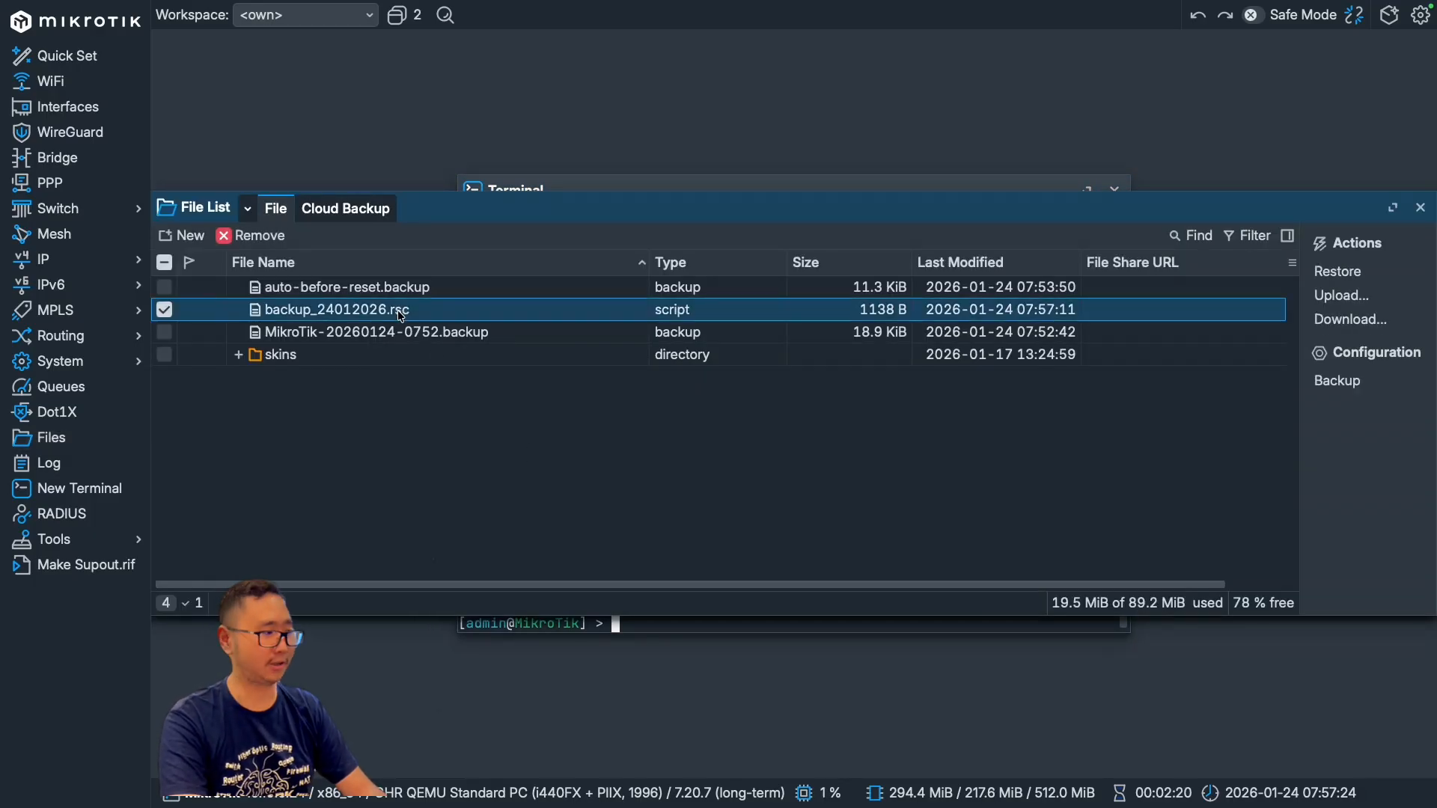
right_click(401, 315)
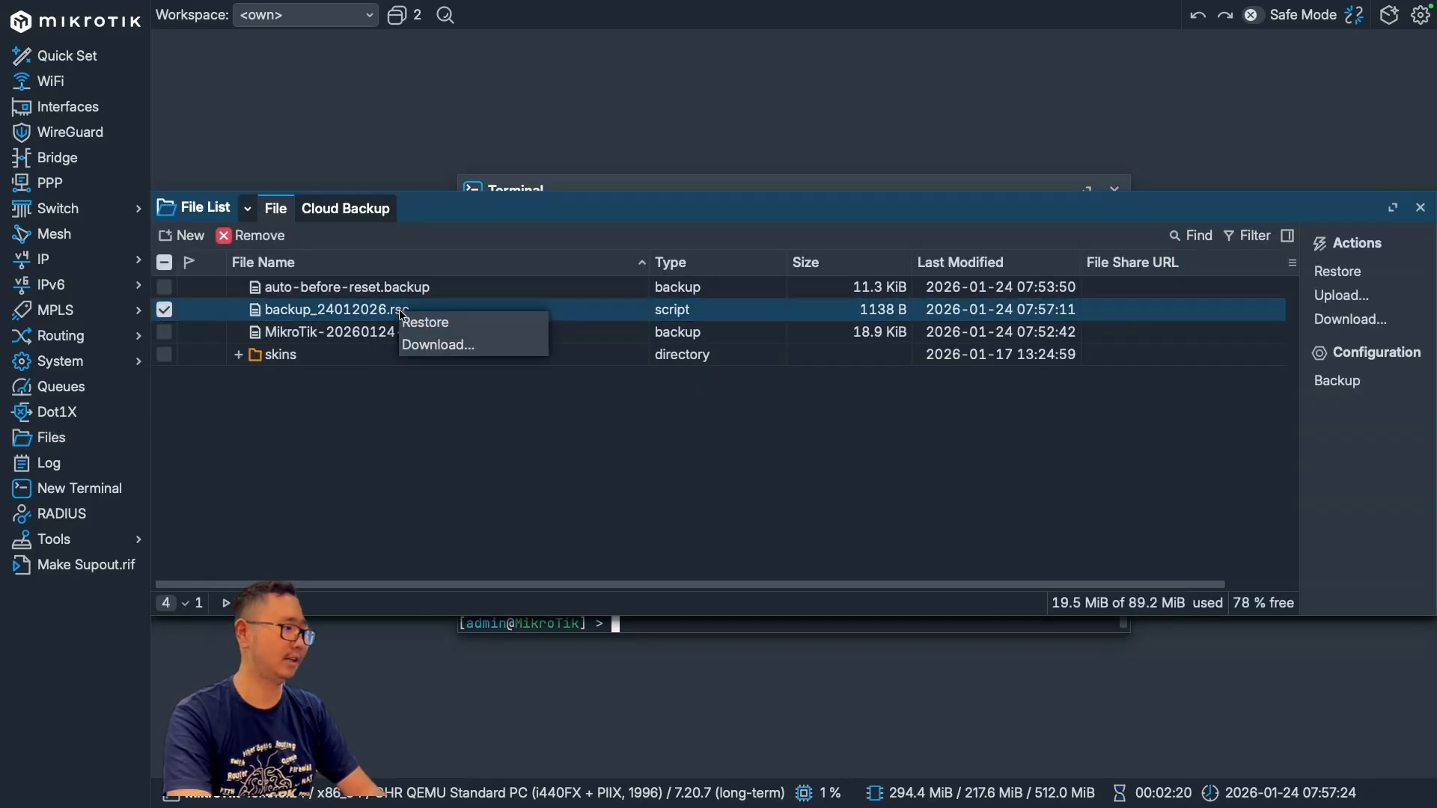
left_click(440, 346)
left_click(451, 358)
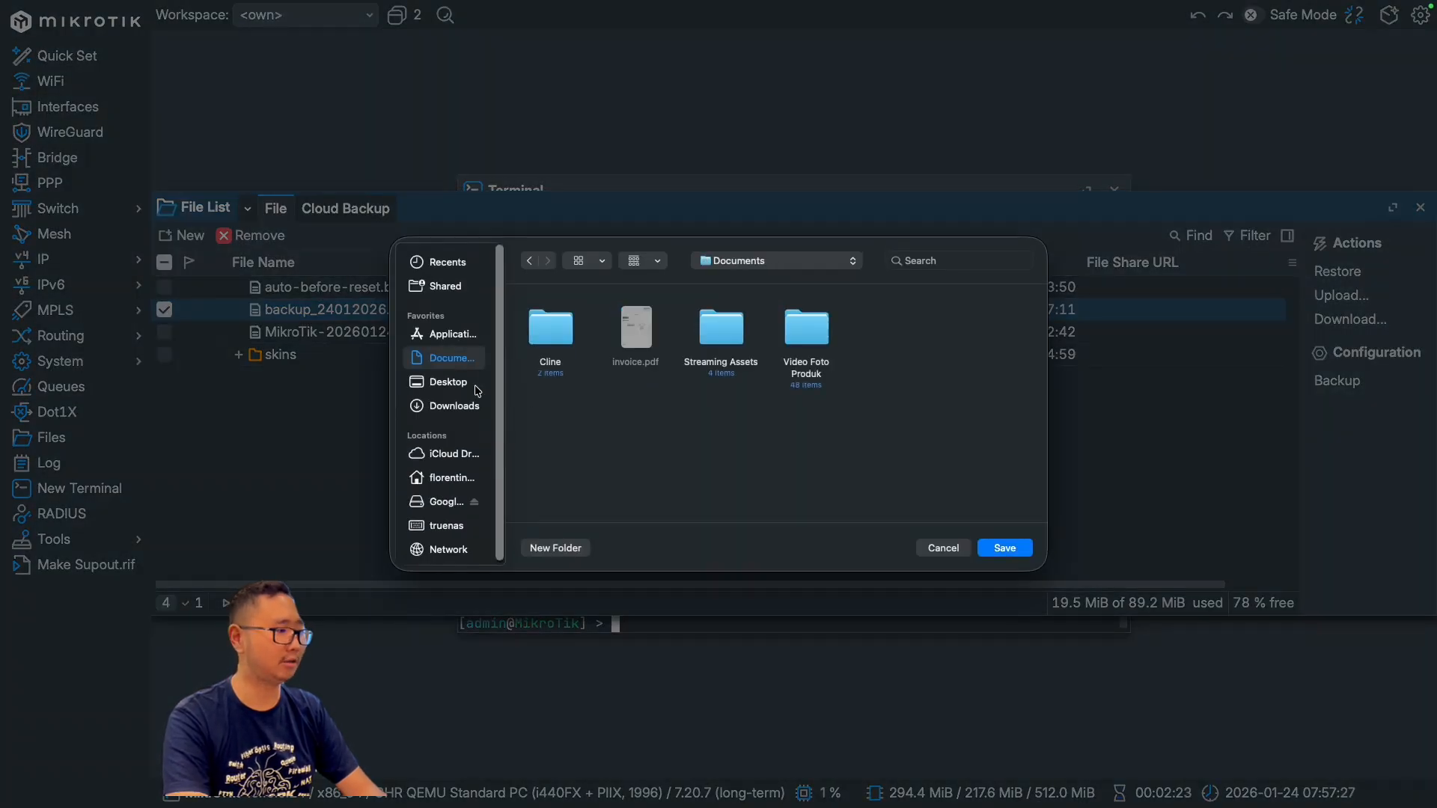
left_click(477, 387)
left_click(997, 550)
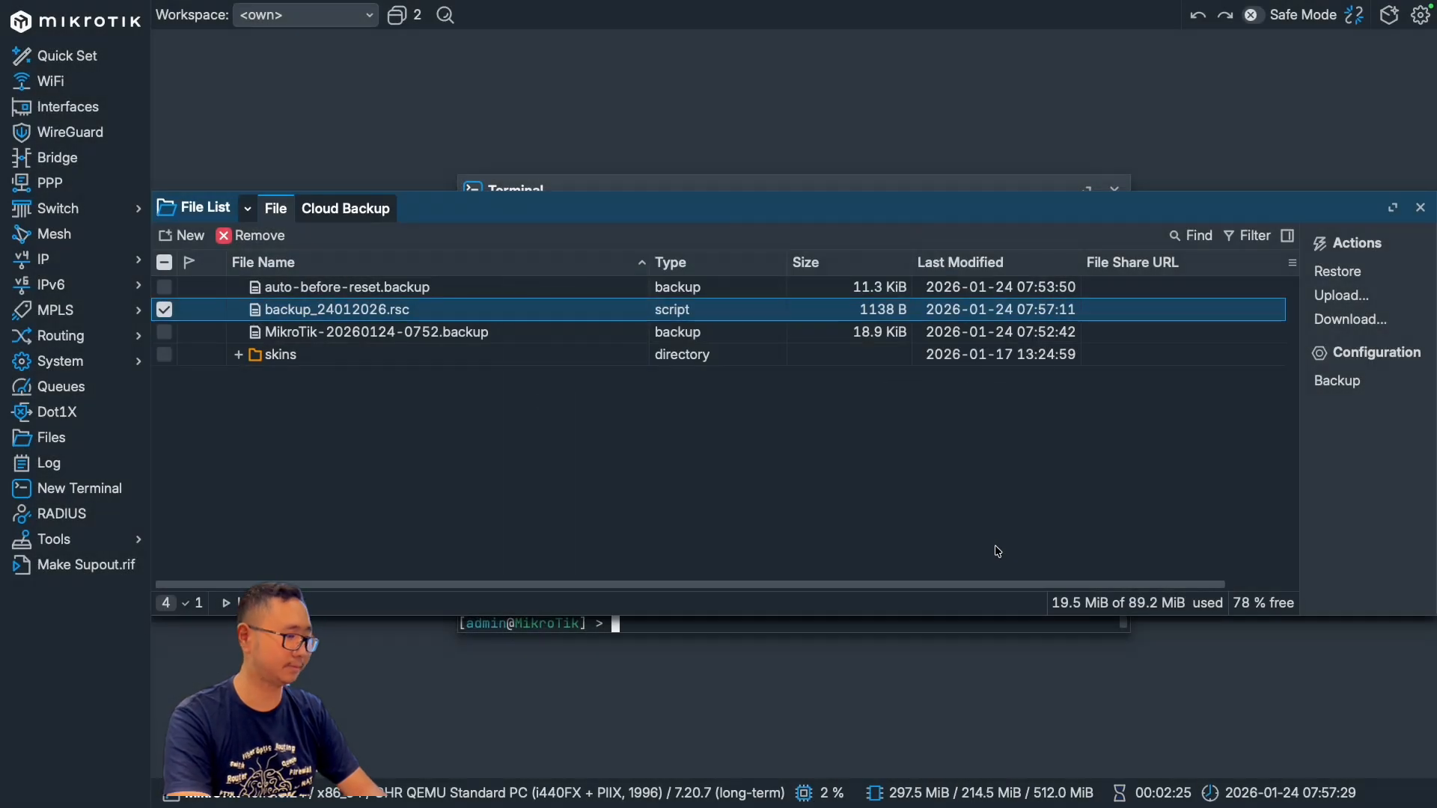
left_click(996, 551)
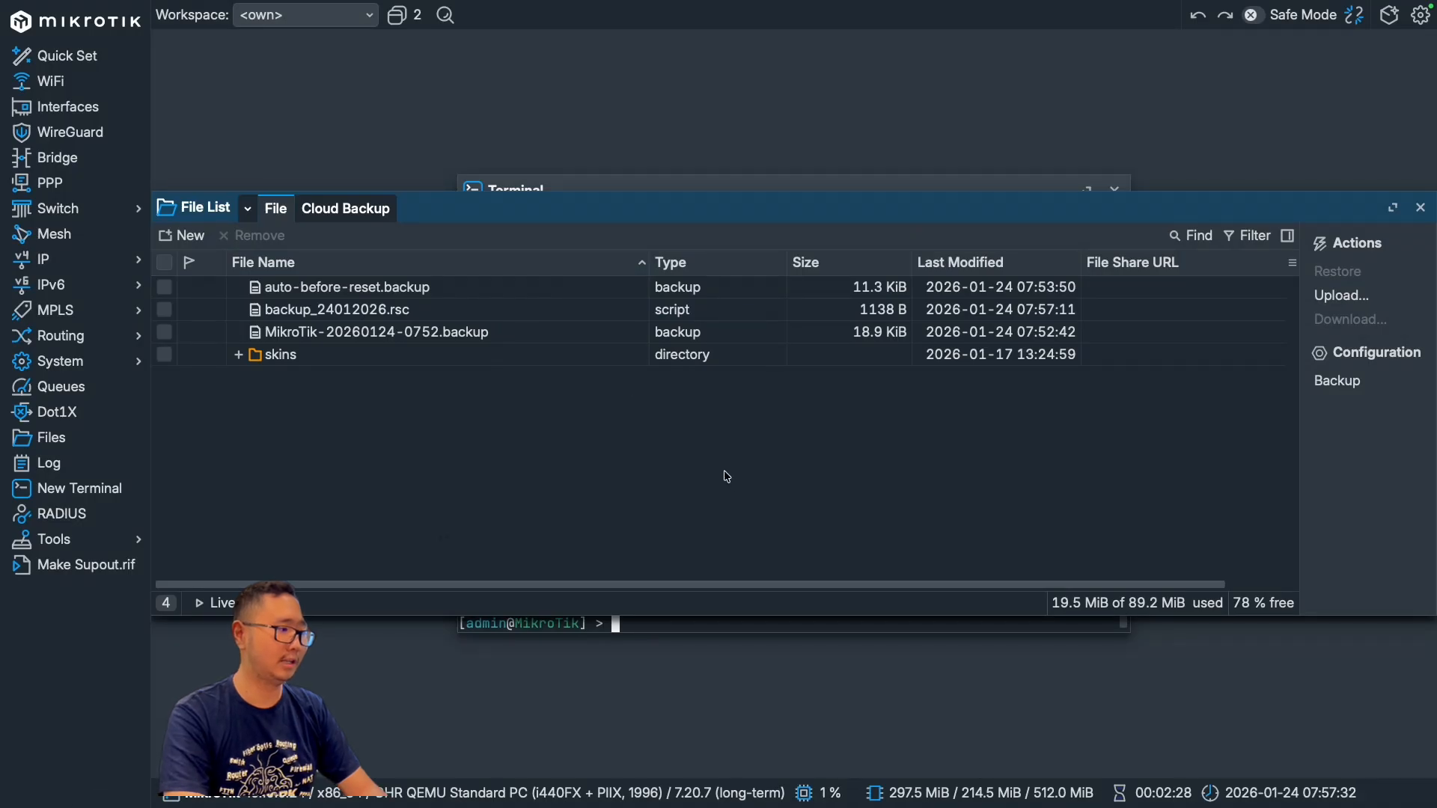
Step: Launch the Antigravity code editor on the computer
left_click(420, 318)
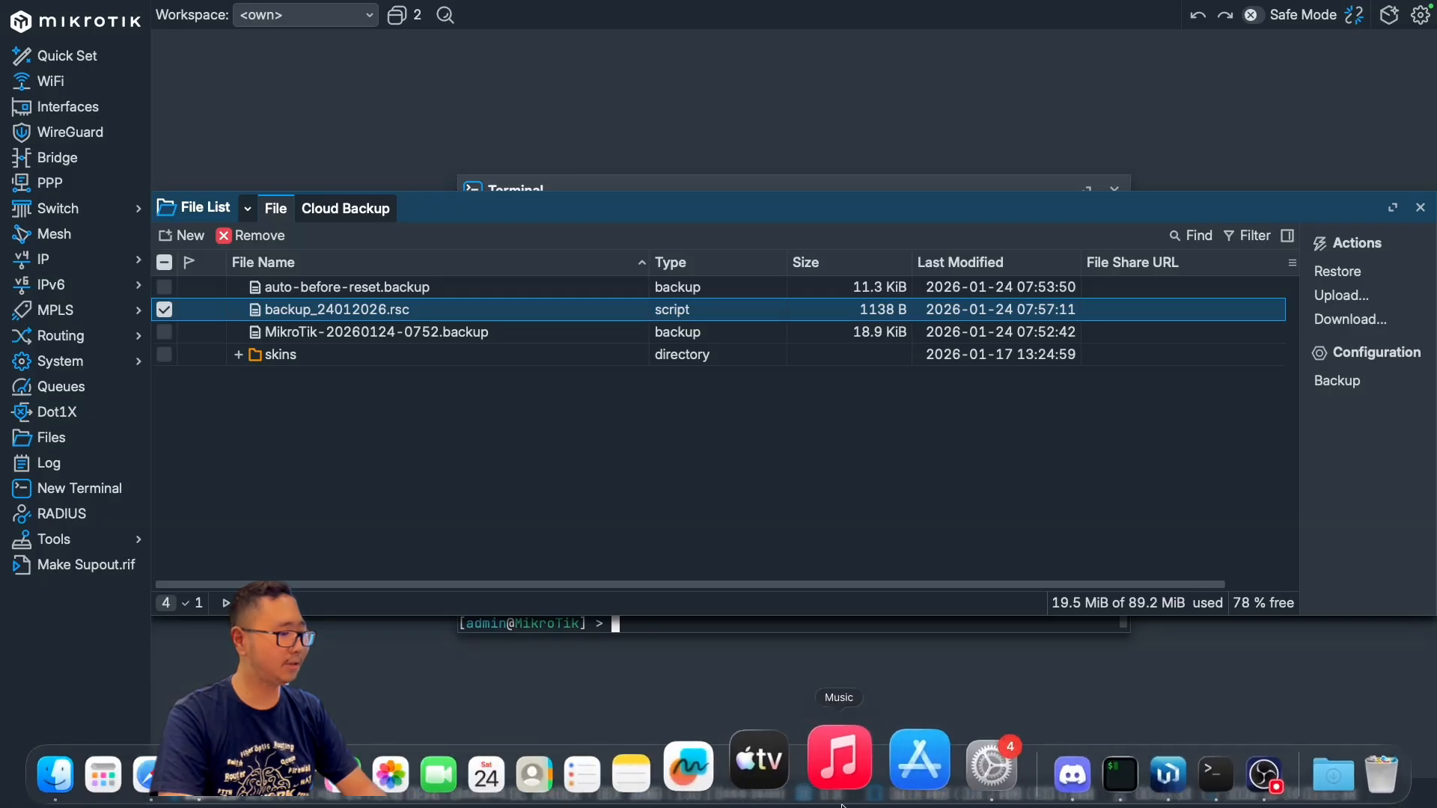
key("super+space")
type("Ant")
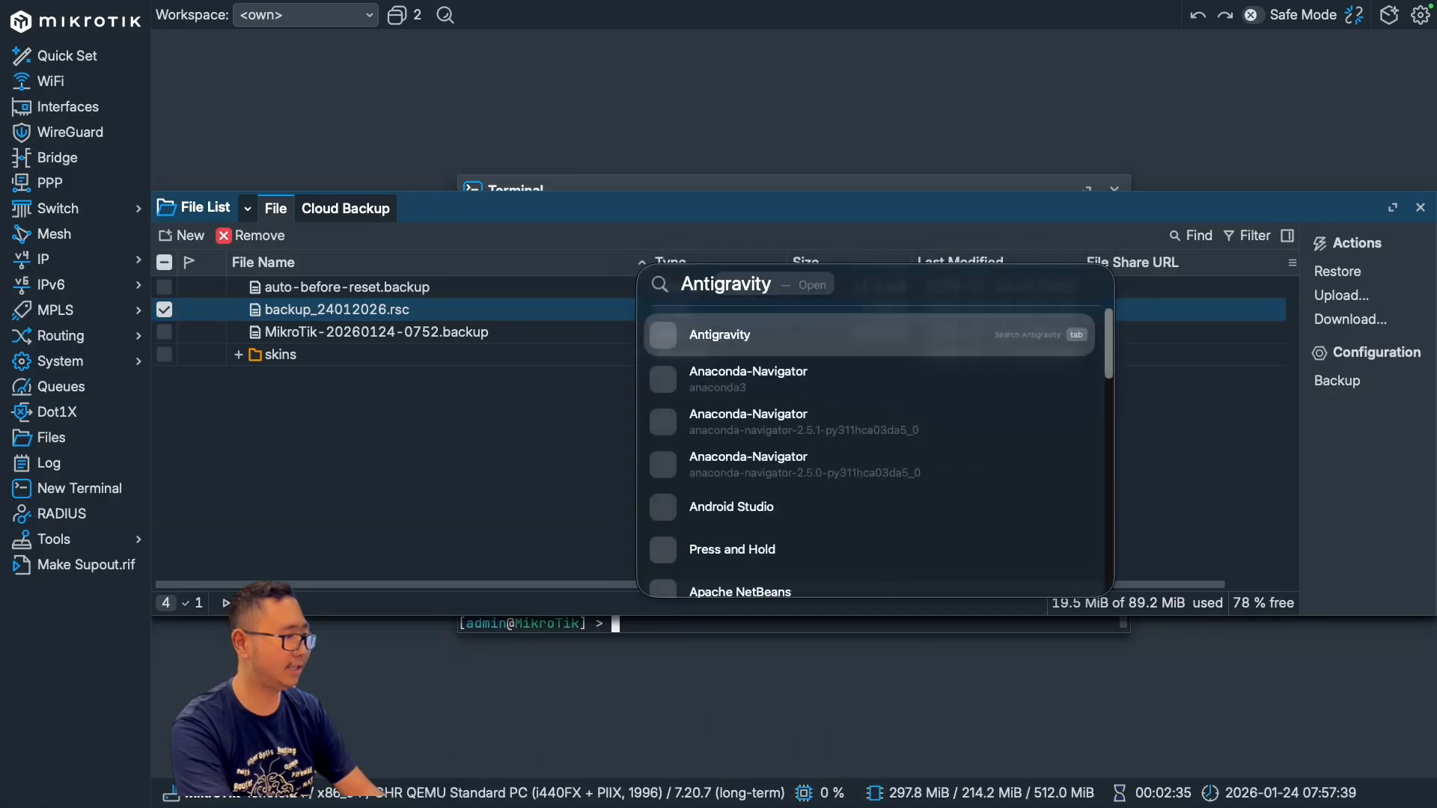
type("i")
key("Return")
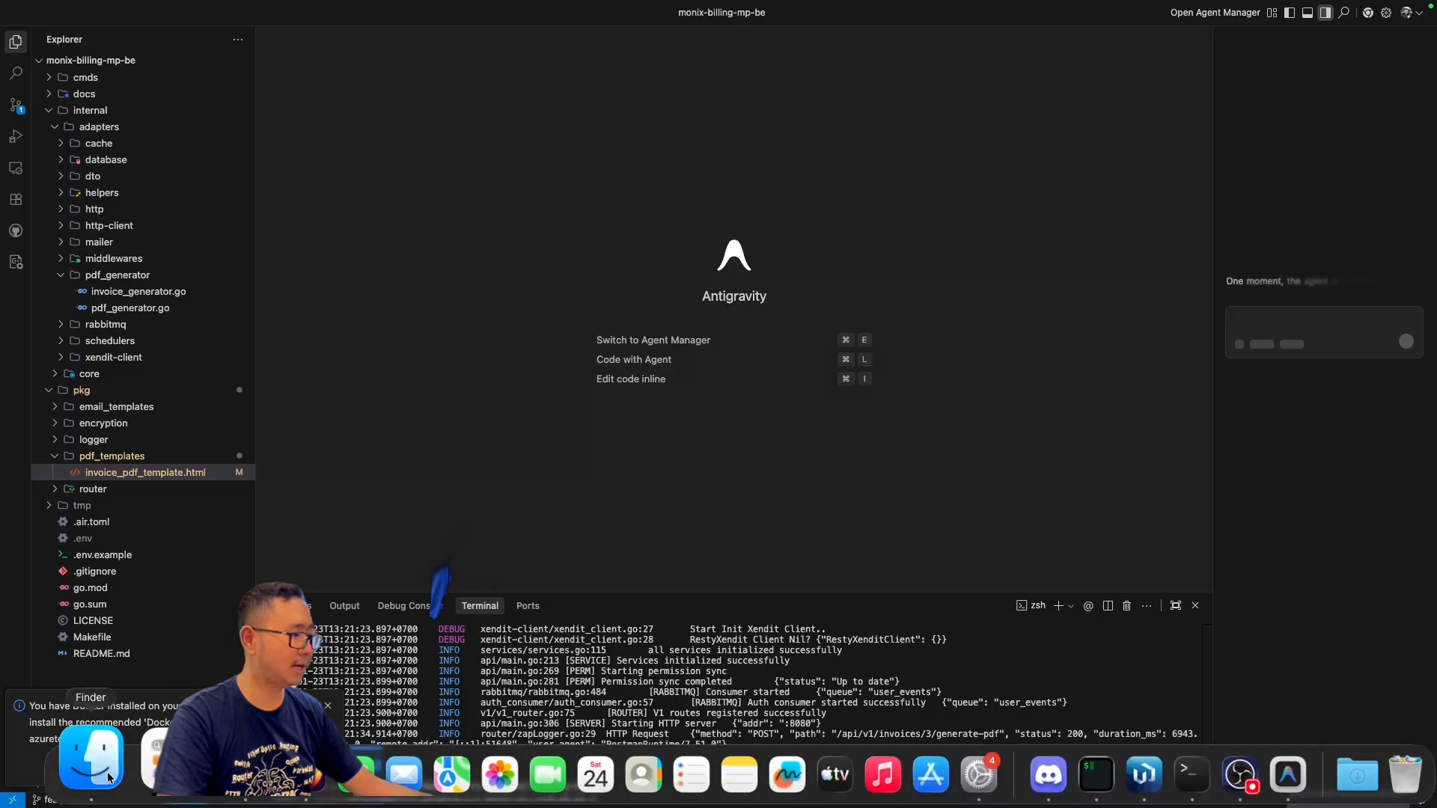
Step: Minimise the Finder window and open backup_24012026.rsc from the desktop in Antigravity
left_click(109, 779)
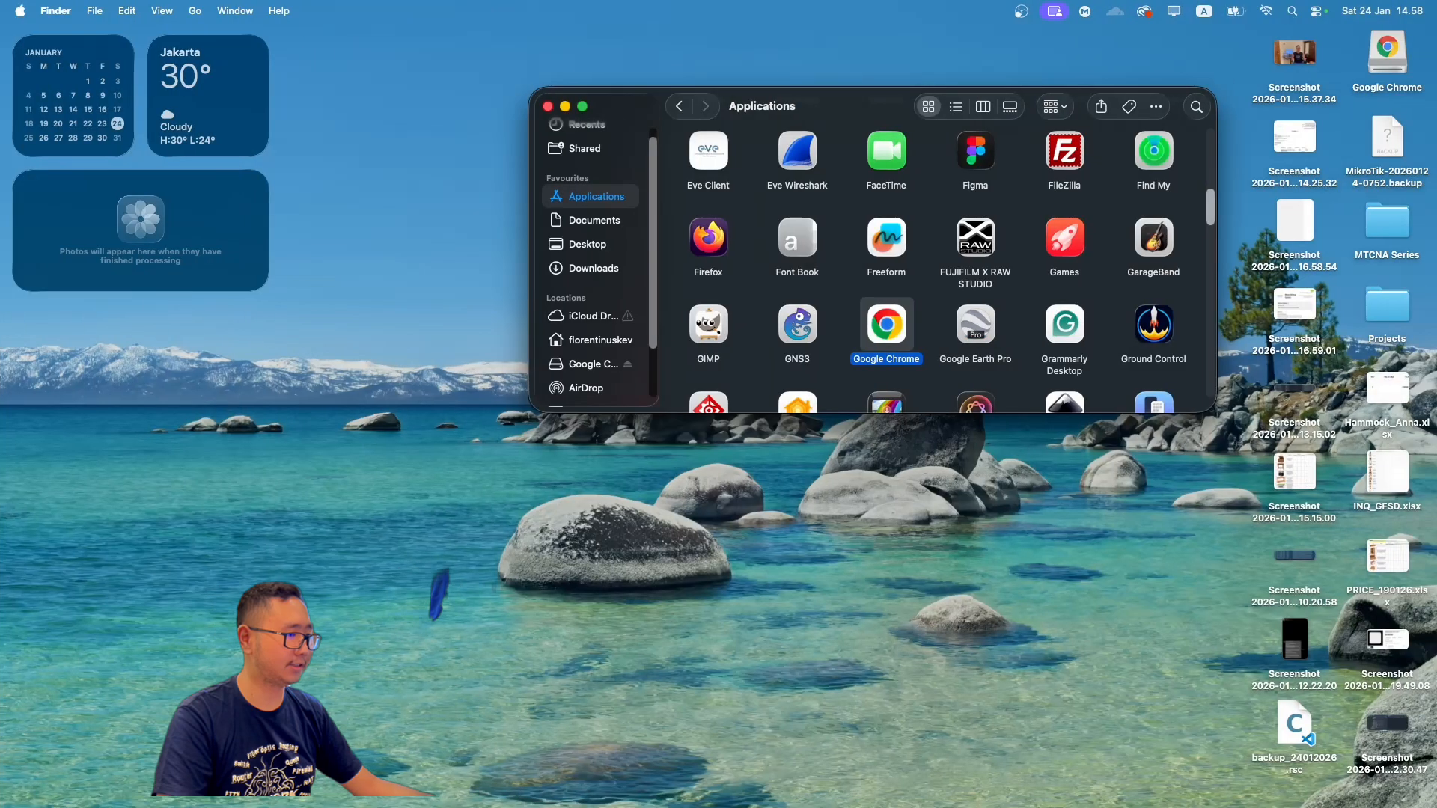
left_click(565, 105)
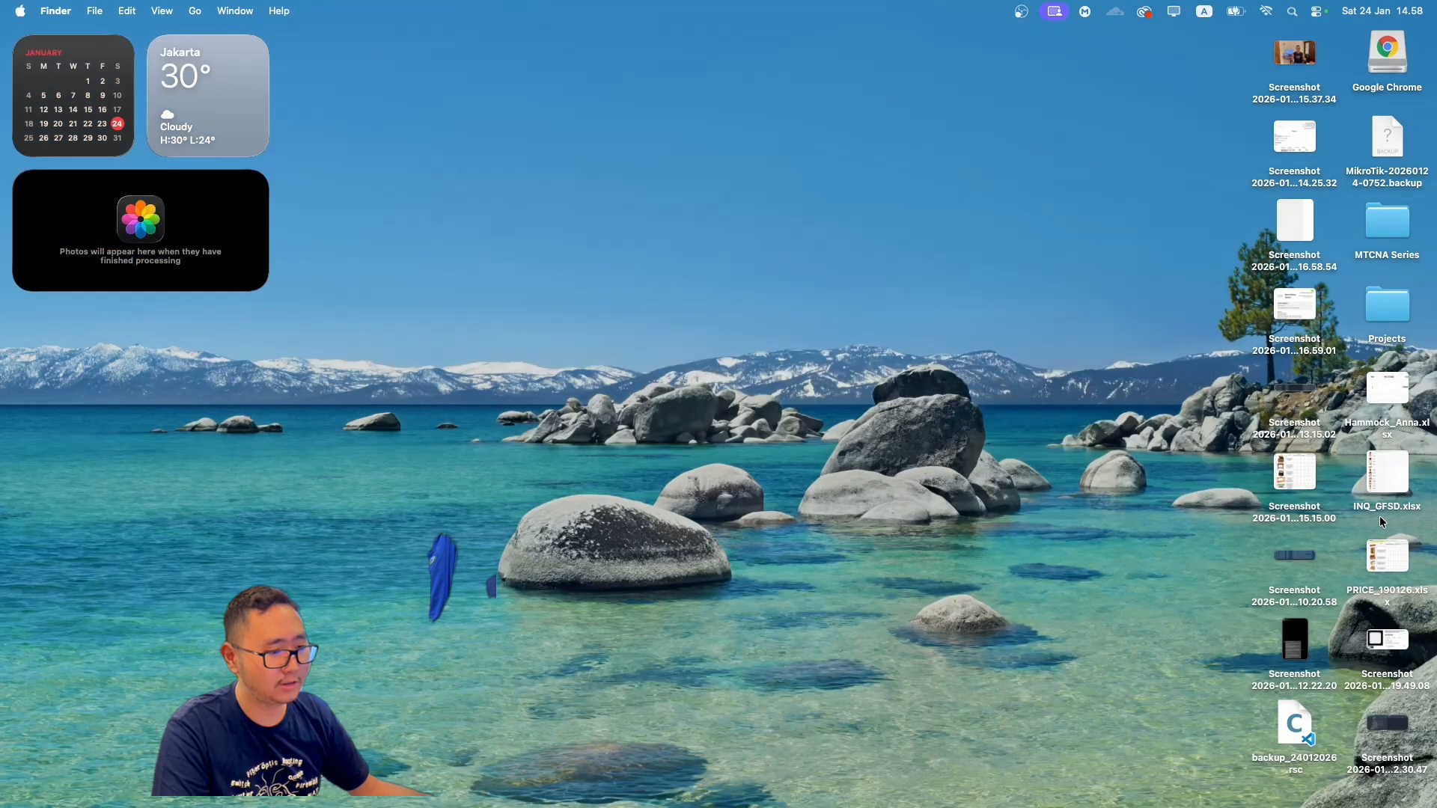
left_click_drag(1275, 711, 1102, 612)
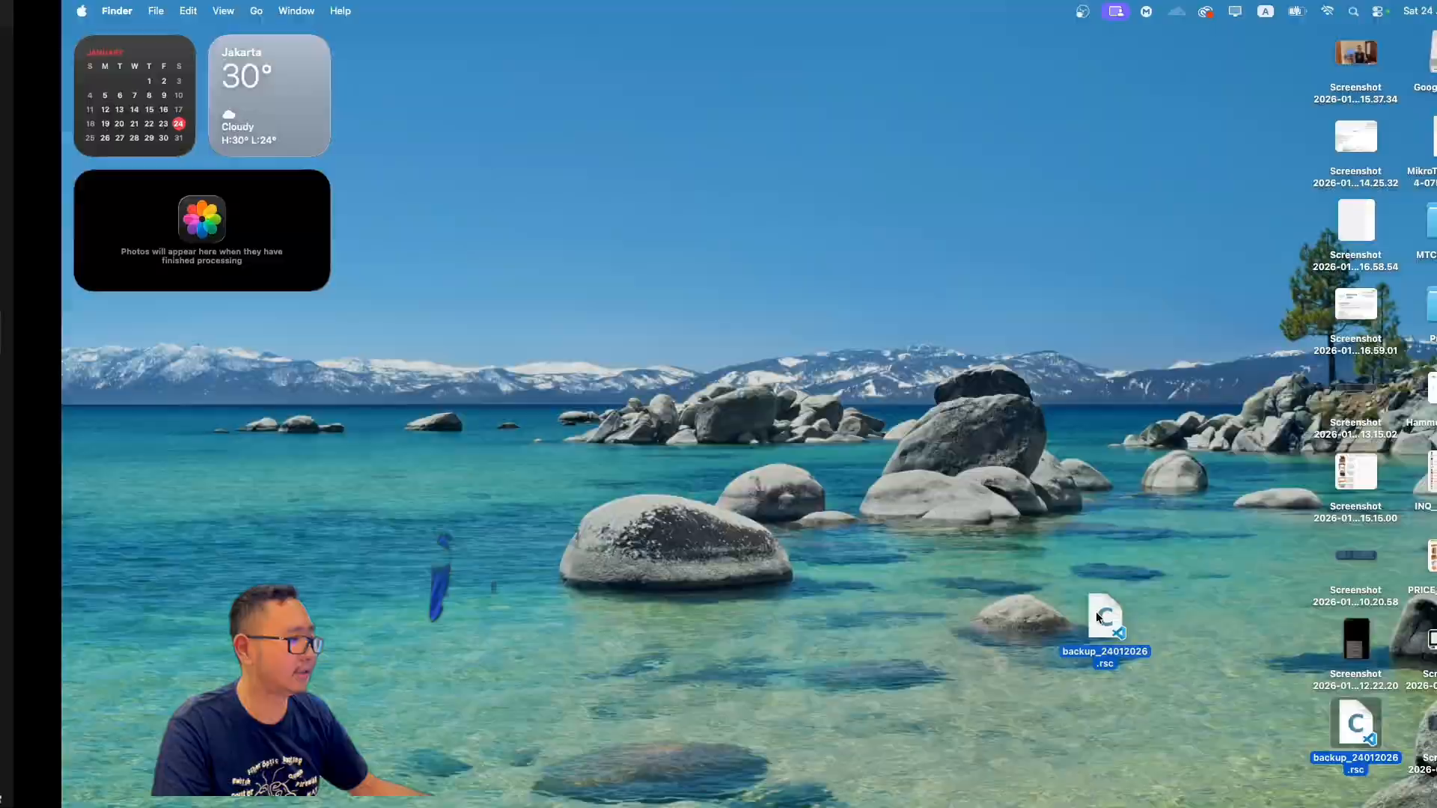
left_click_drag(1096, 612, 640, 163)
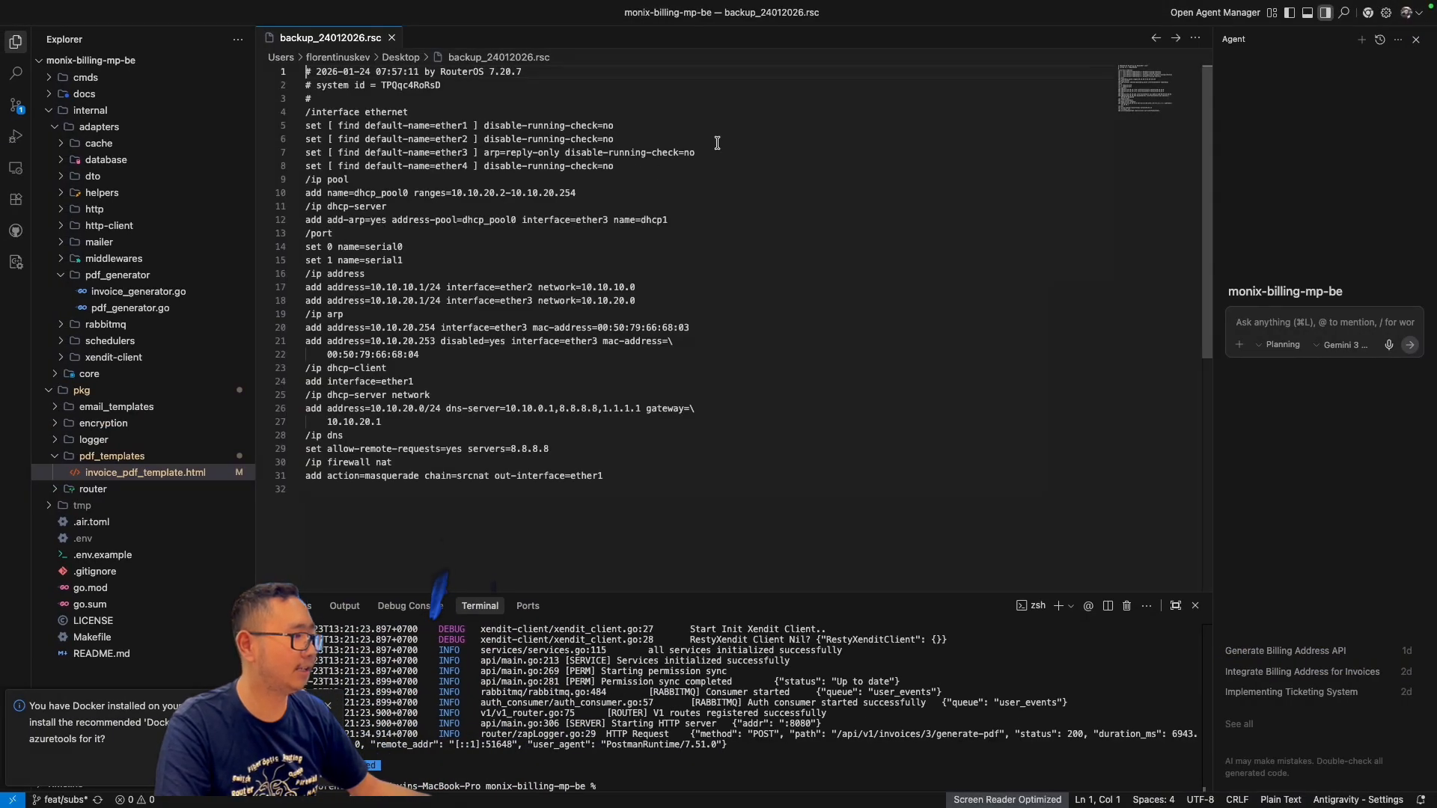
Step: Examine the exported RouterOS commands in backup_24012026.rsc, such as the interface, IP address, DHCP and firewall sections
left_click(716, 143)
scroll(468, 138, "down", 2)
scroll(477, 139, "up", 2)
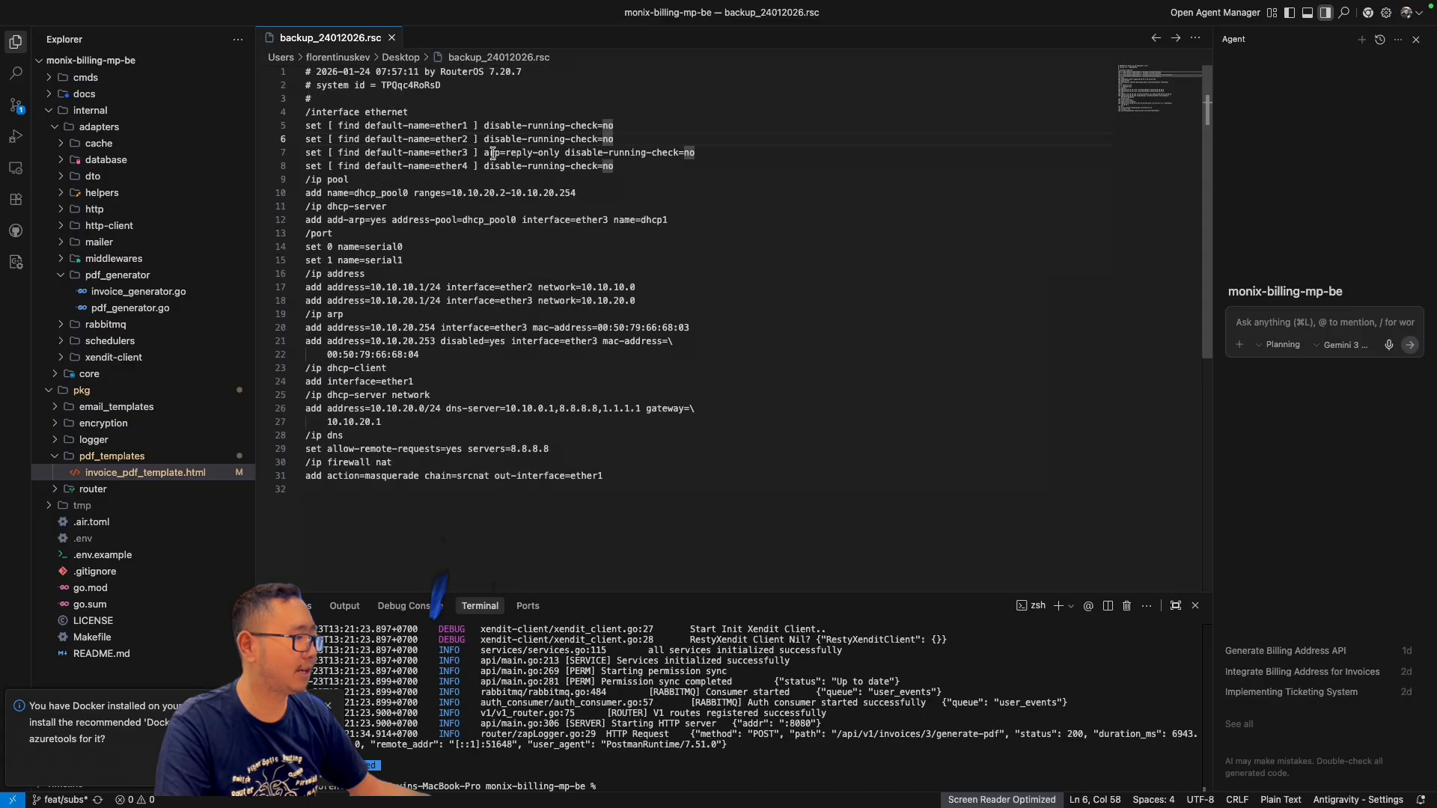
left_click(638, 93)
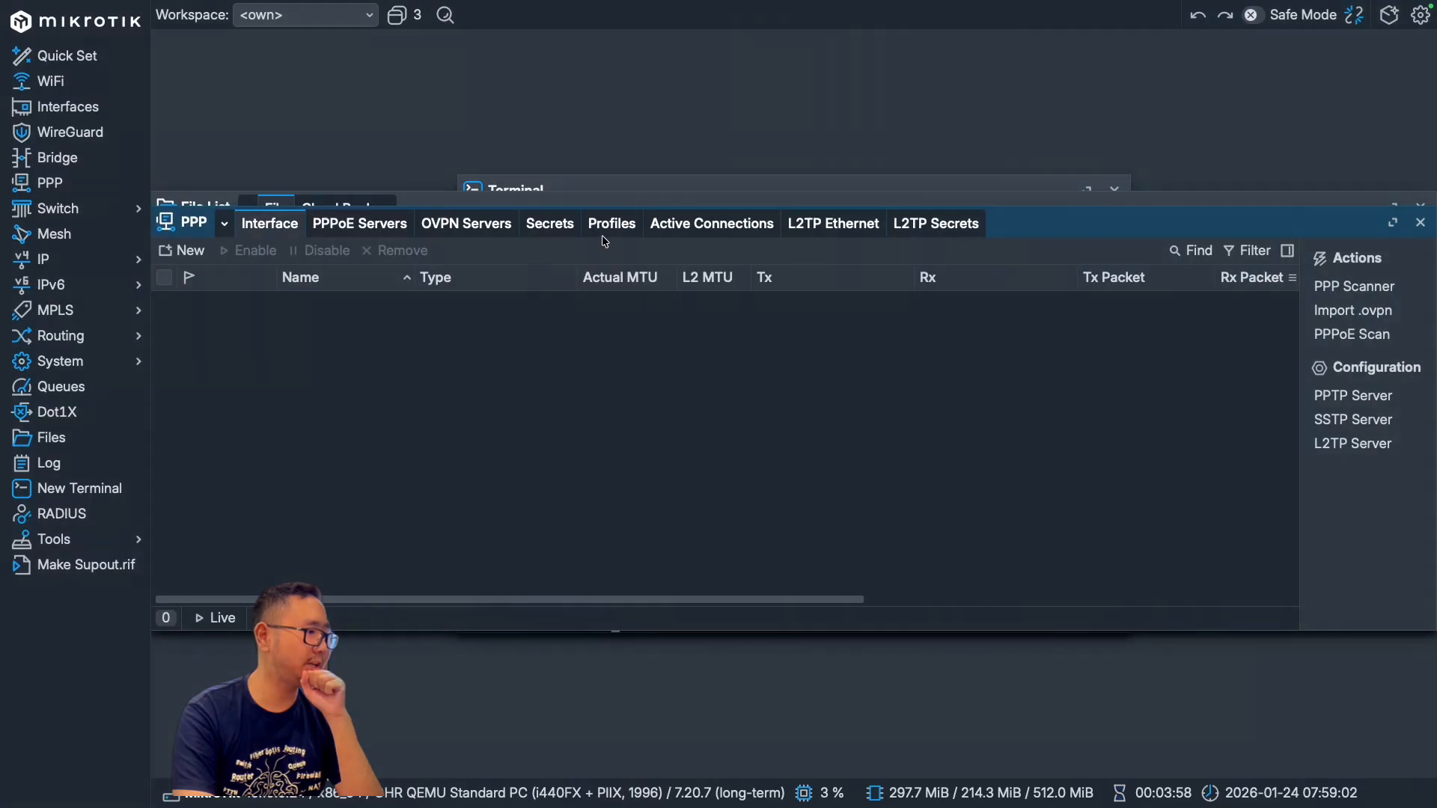
Step: Add a PPP secret named ppp1 on the router, entering its password and keeping service any and profile default
left_click(552, 224)
left_click(182, 250)
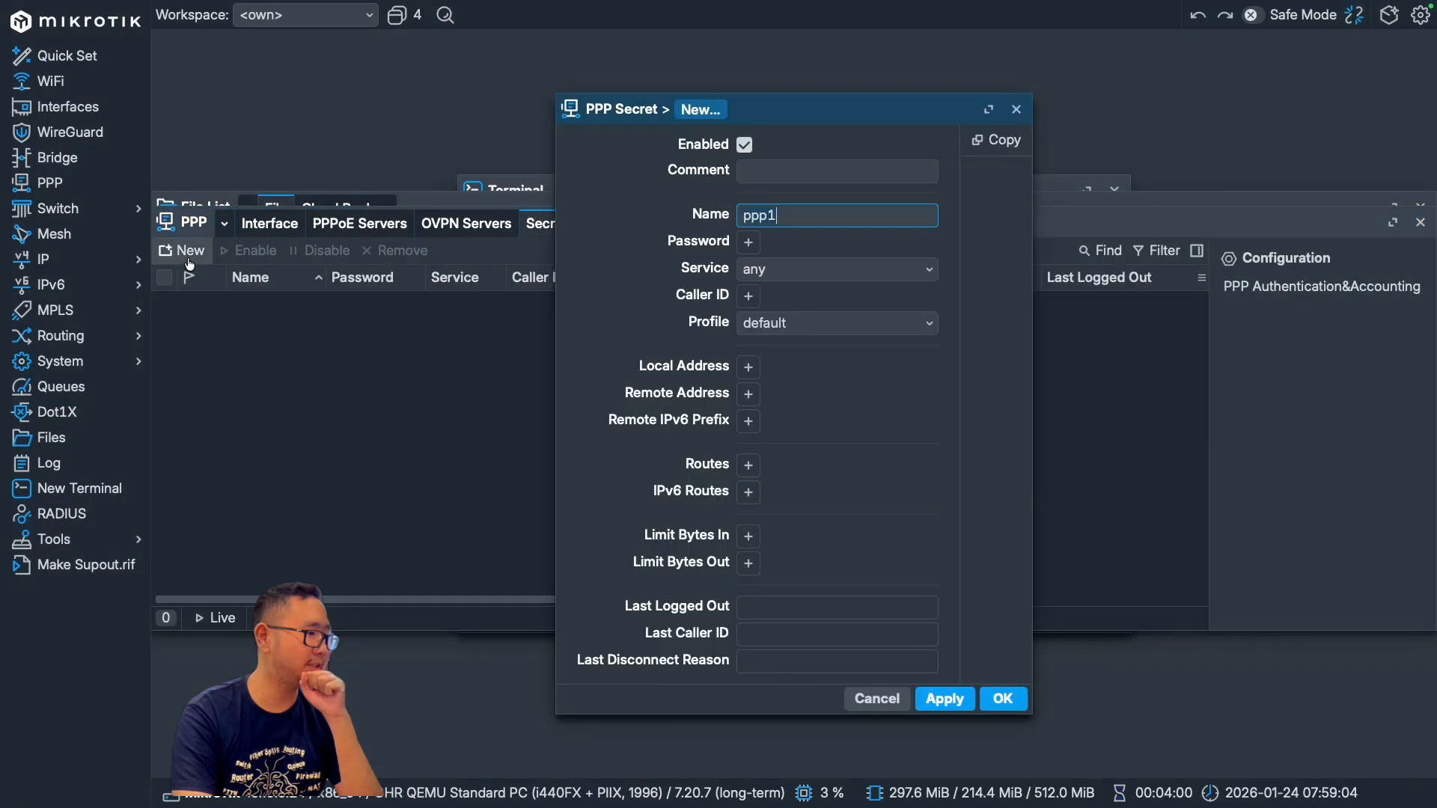
left_click(748, 242)
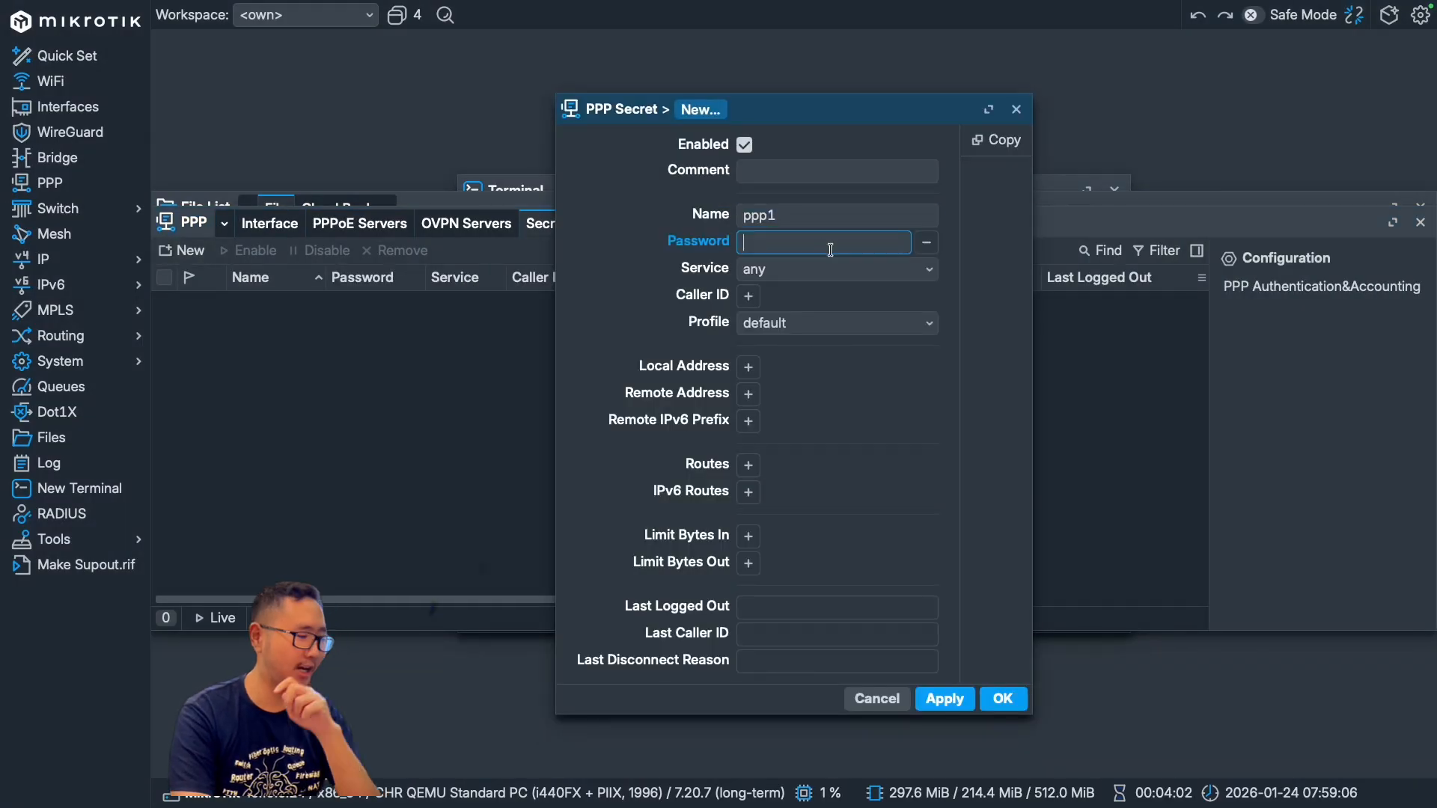
type("*******")
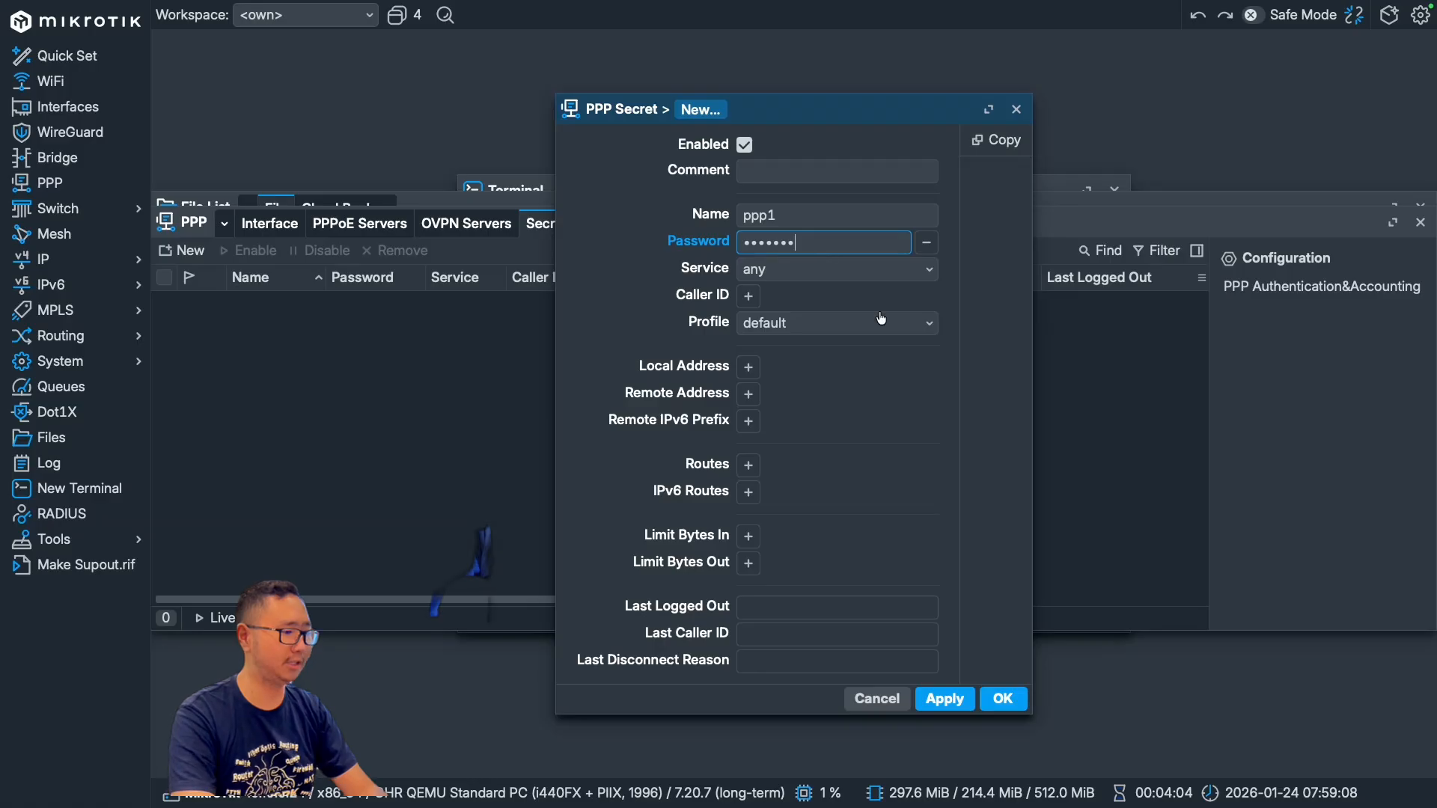
left_click(944, 699)
left_click(1002, 699)
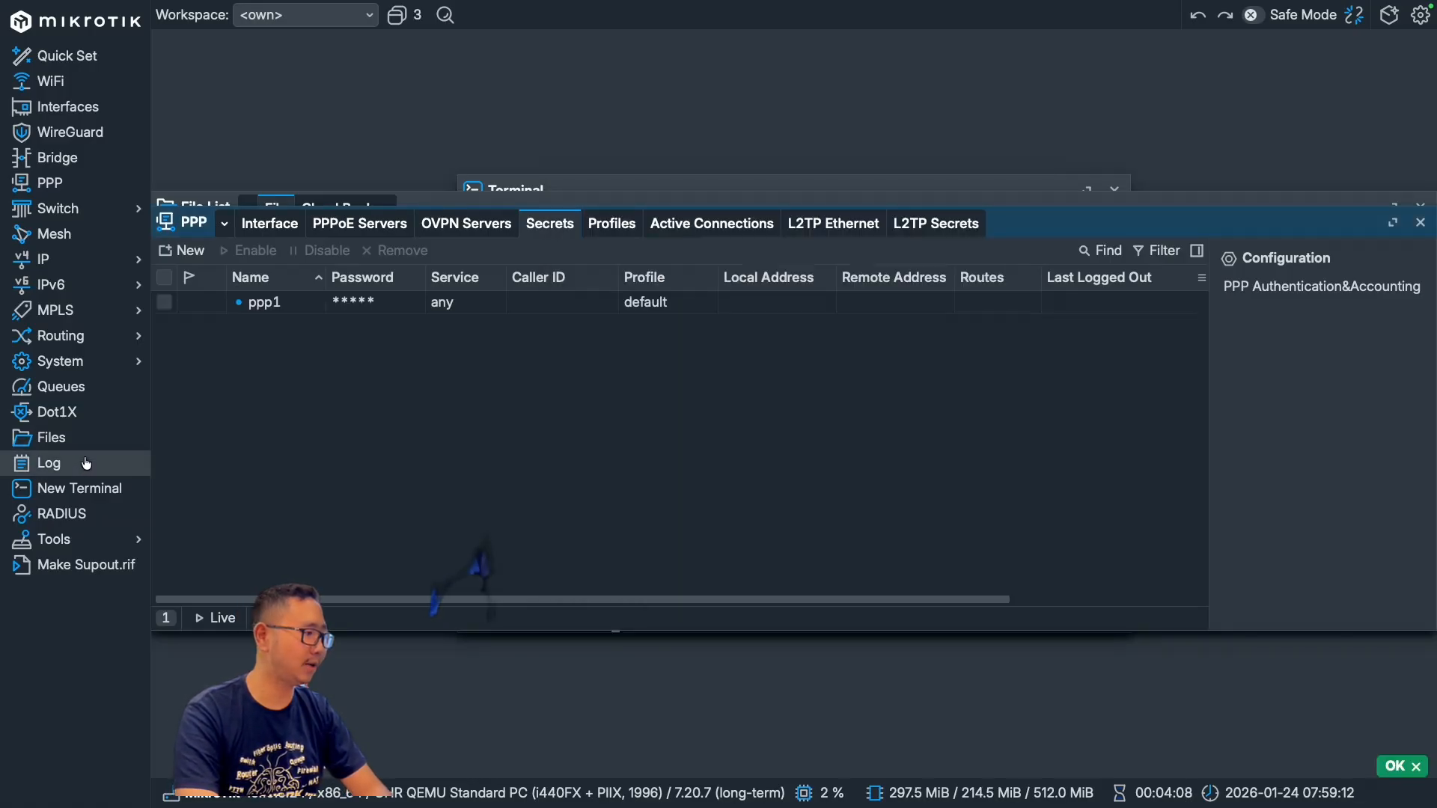
Step: Export the router configuration from a new terminal to a script file named backup_24012026_1.rsc
left_click(100, 497)
key("Return")
key("Return")
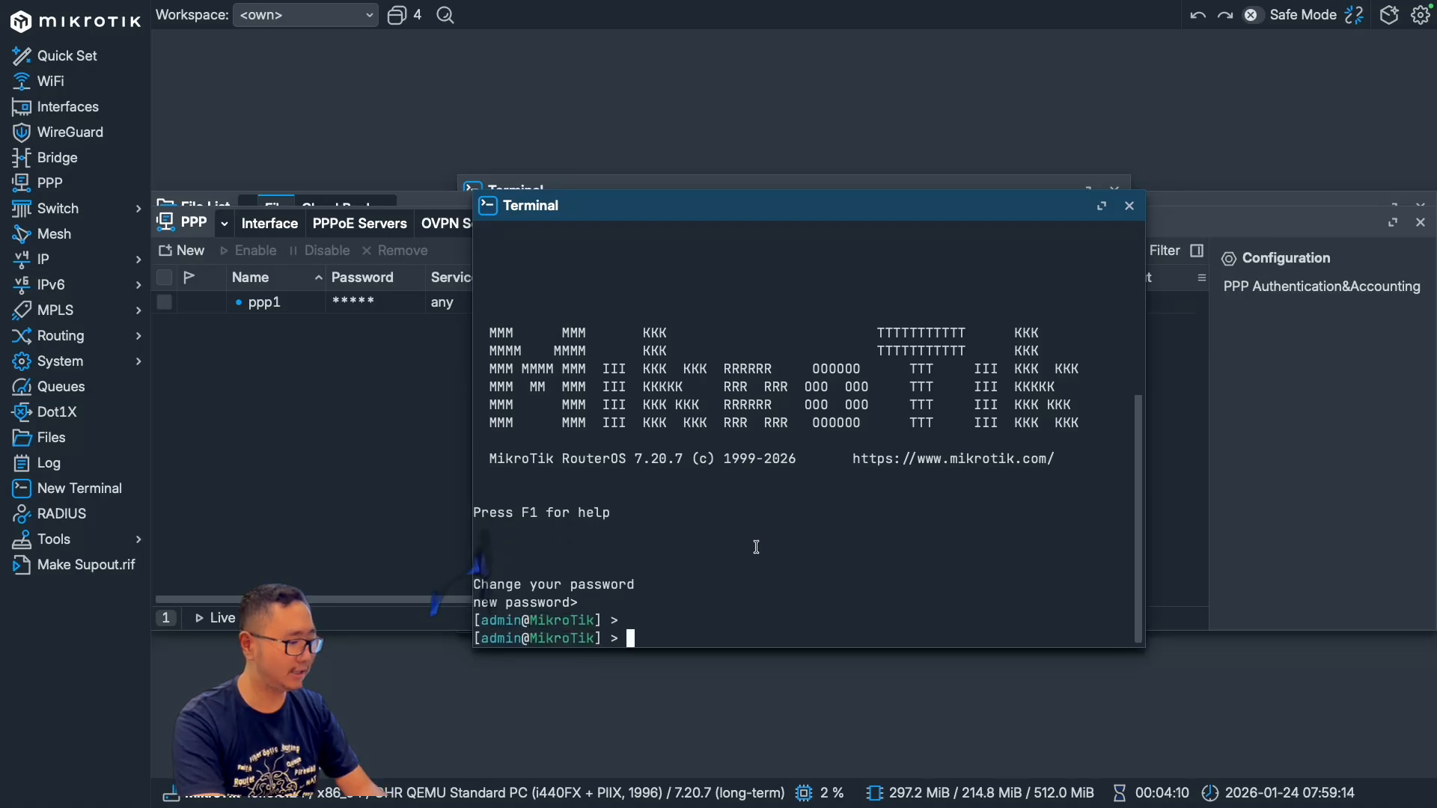
key("ctrl+v")
key("Left")
key("Left")
key("Left")
key("Left")
key("Left")
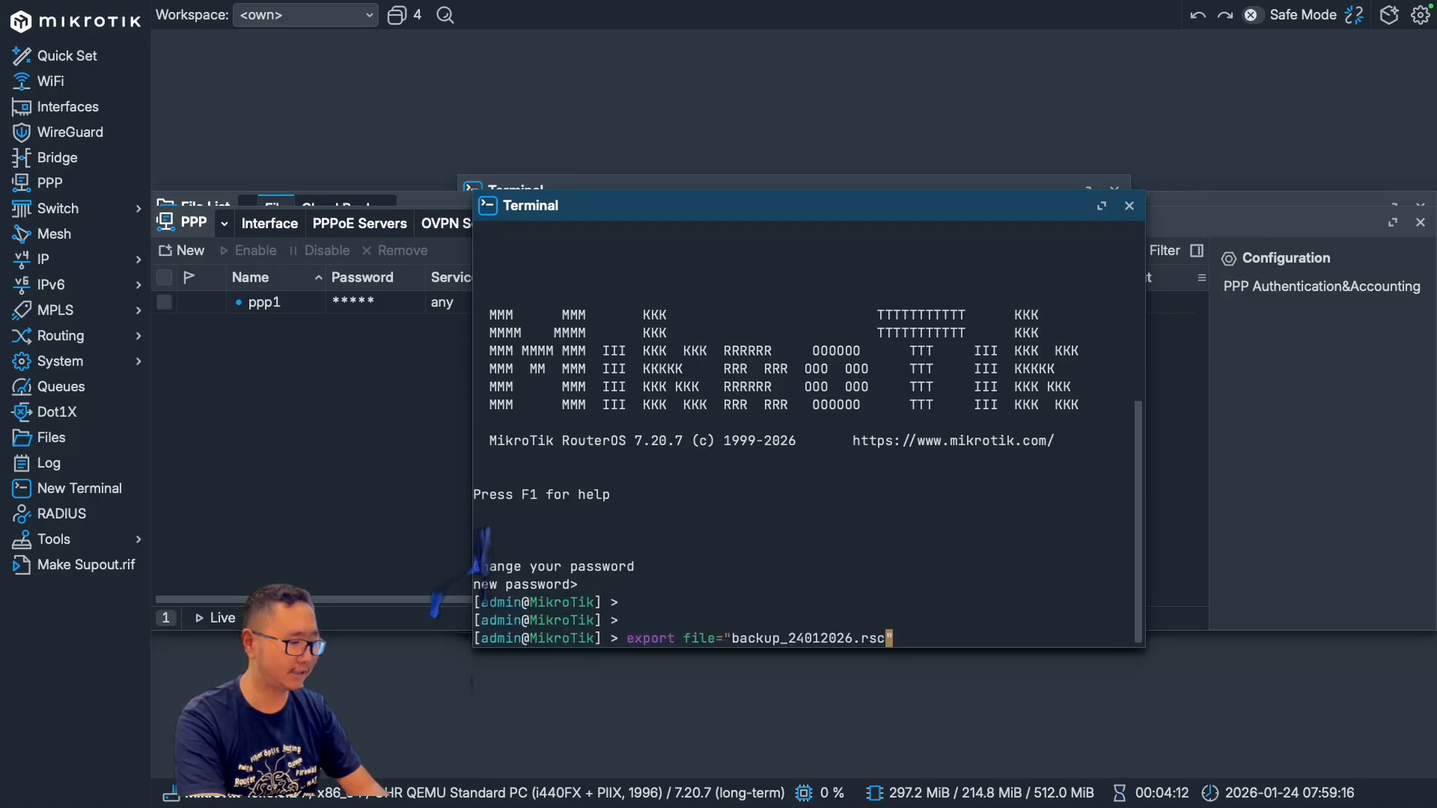
type("_1")
key("Return")
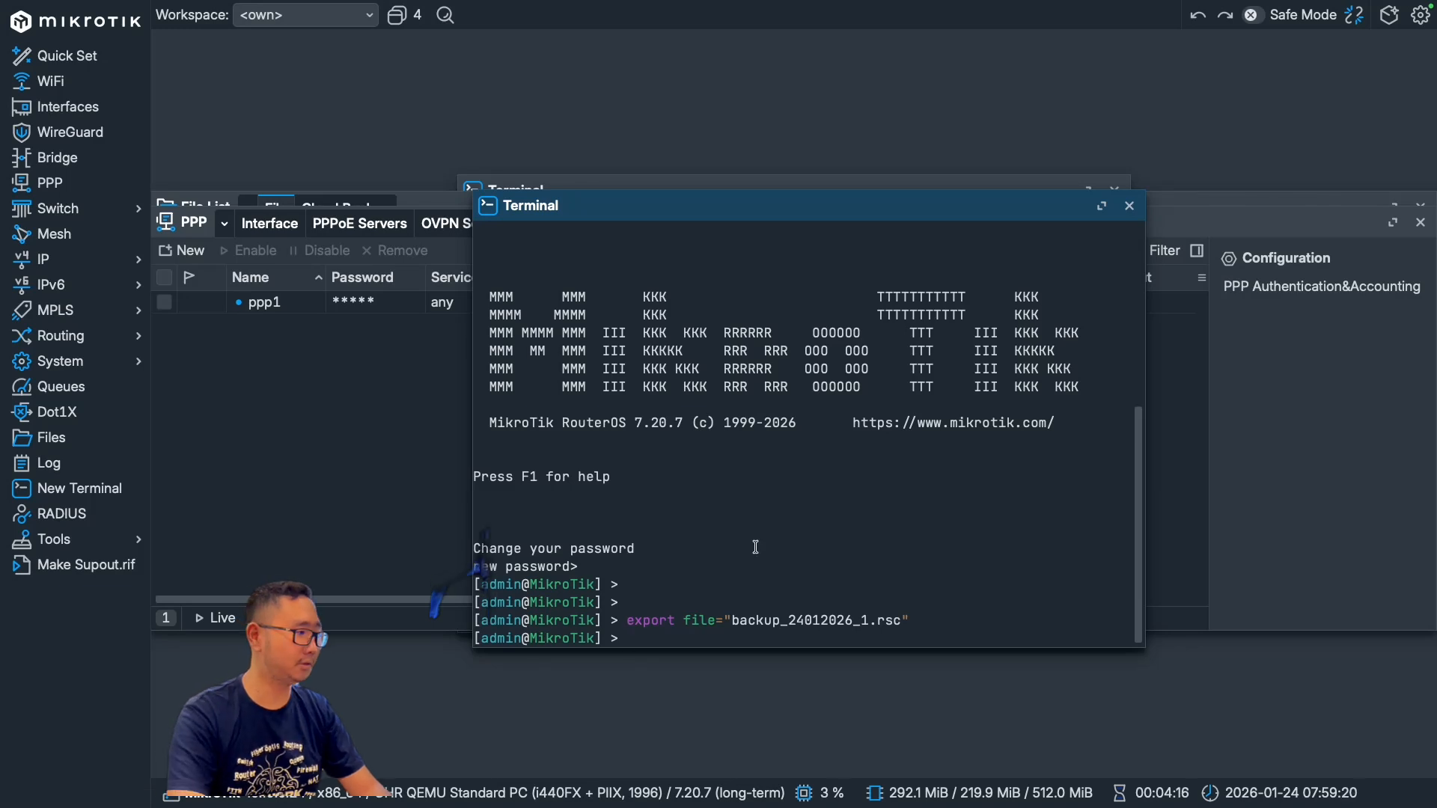
Step: Download backup_24012026_1.rsc from the router's file list to the computer's desktop and switch to the desktop
left_click(99, 446)
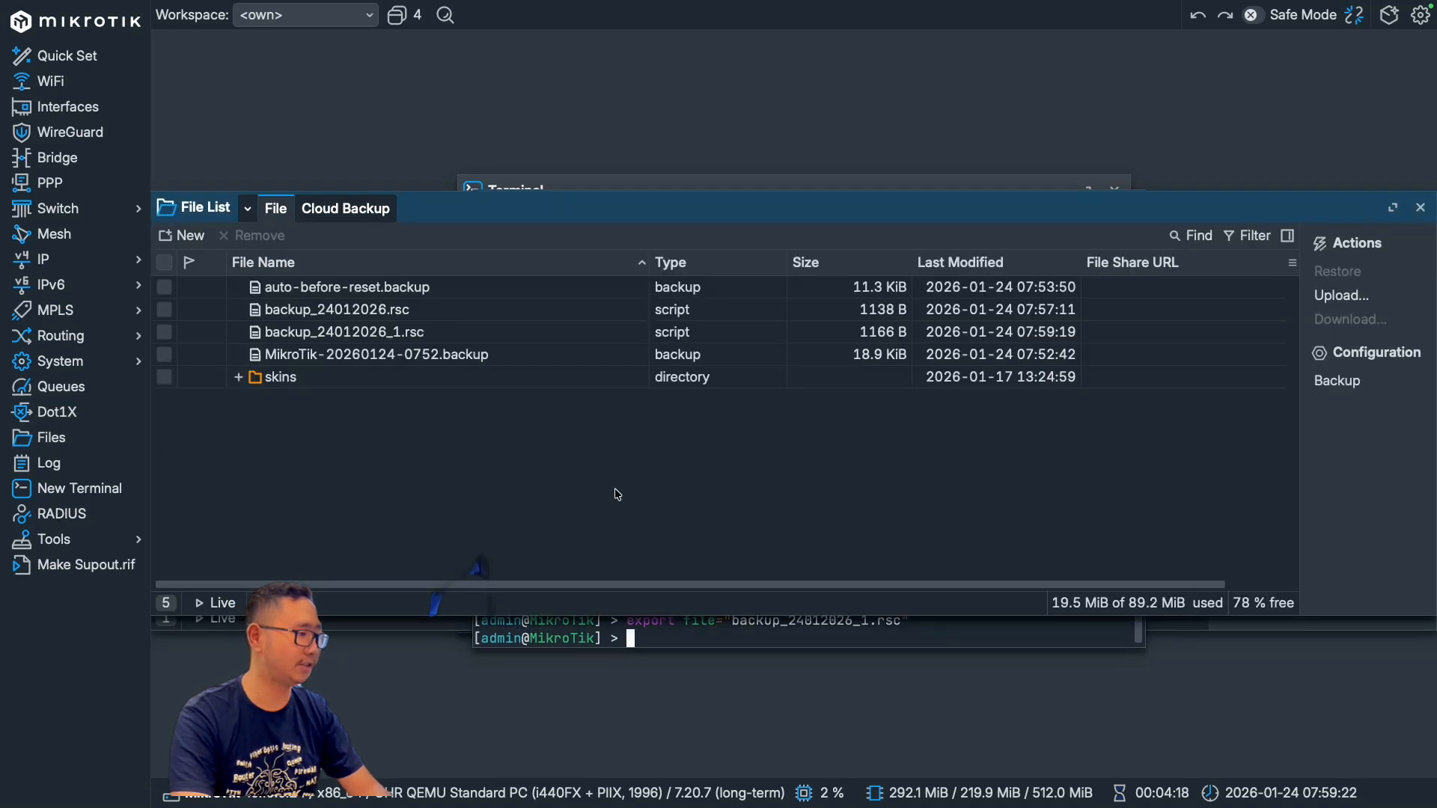
right_click(378, 339)
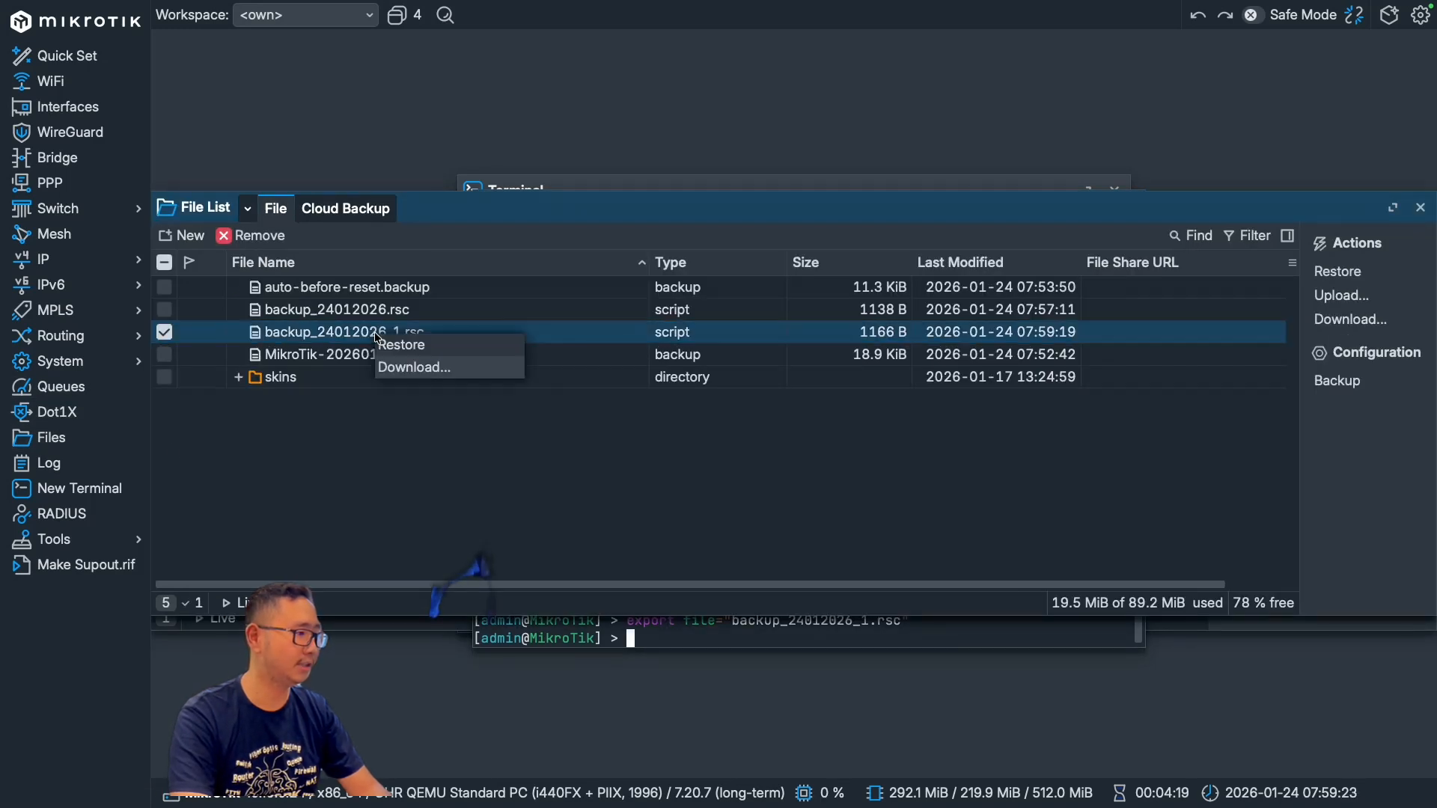
left_click(451, 367)
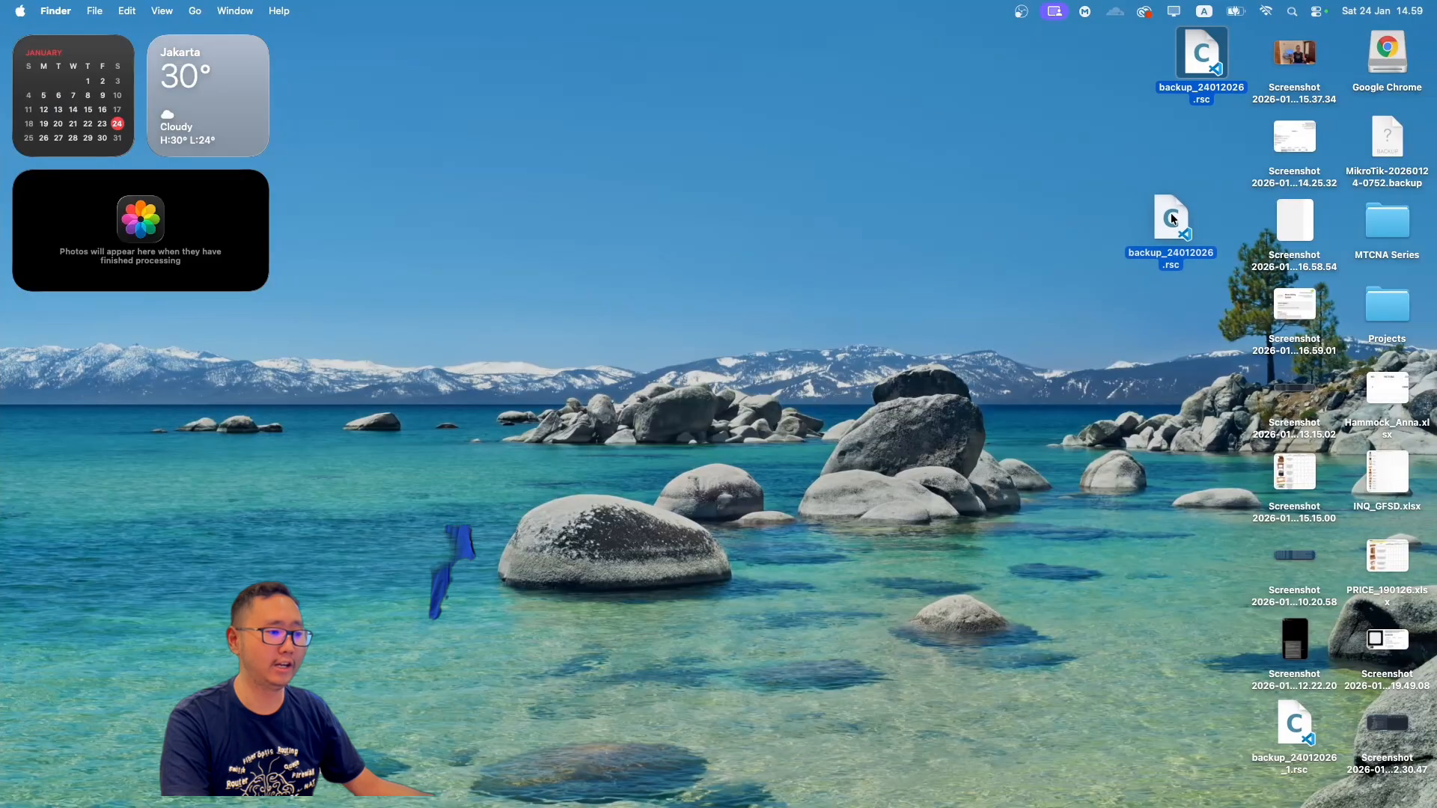
left_click_drag(1170, 213, 383, 33)
key("ctrl+Left")
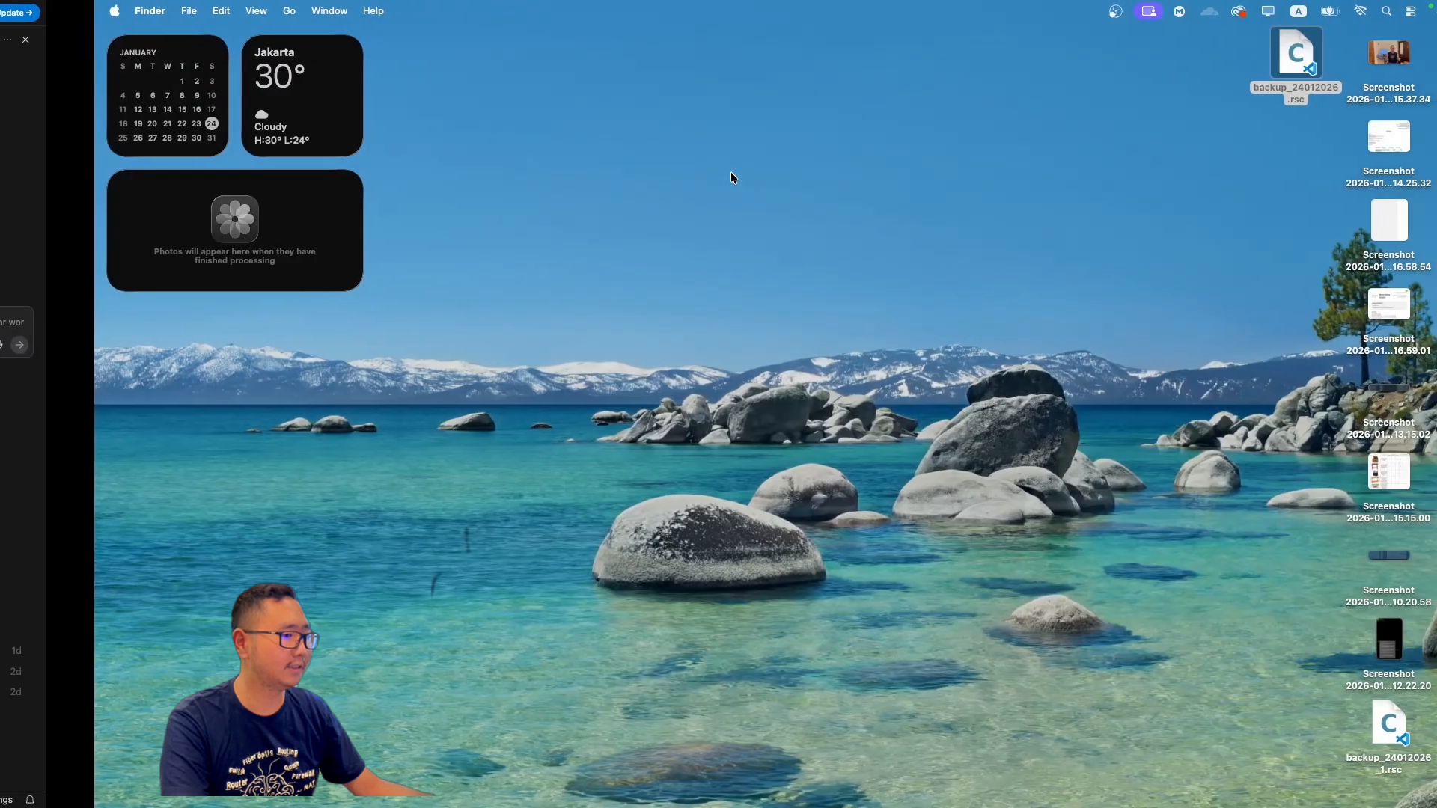
Step: Open backup_24012026_1.rsc from the desktop in the code editor beside backup_24012026.rsc and compare the /ppp secret section at their ends
left_click_drag(1290, 712, 1070, 47)
key("ctrl+Left")
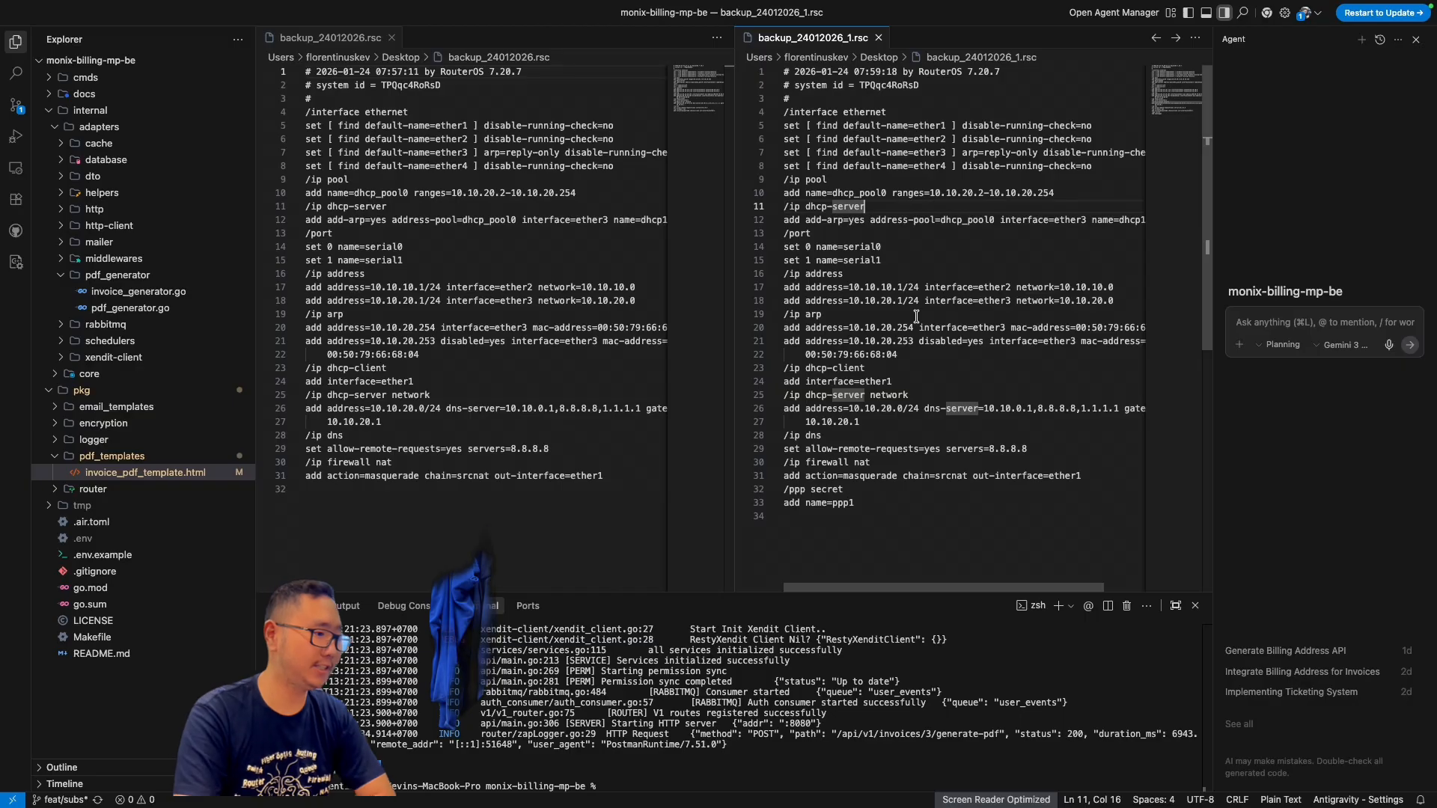
scroll(554, 449, "down", 3)
left_click(479, 374)
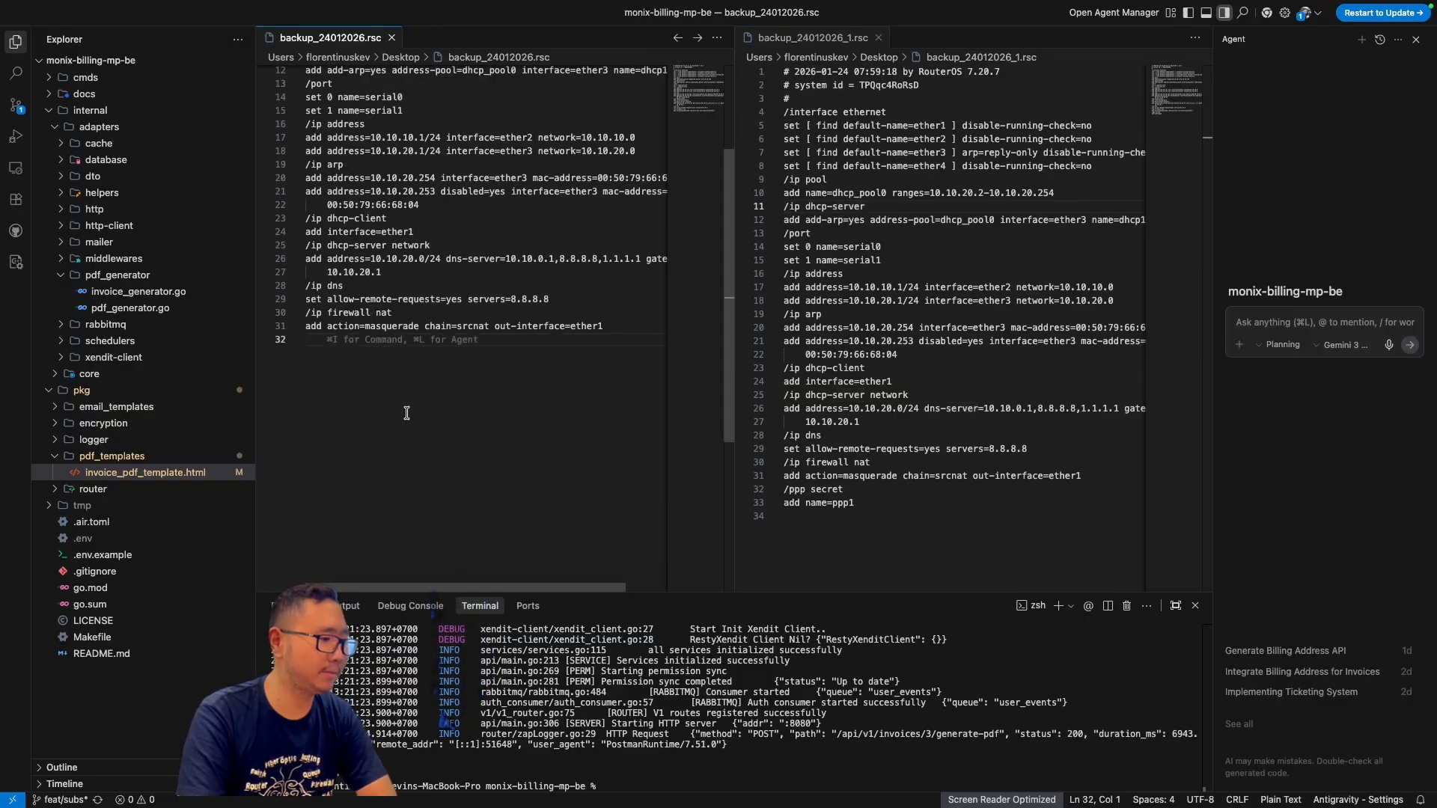
scroll(359, 375, "up", 3)
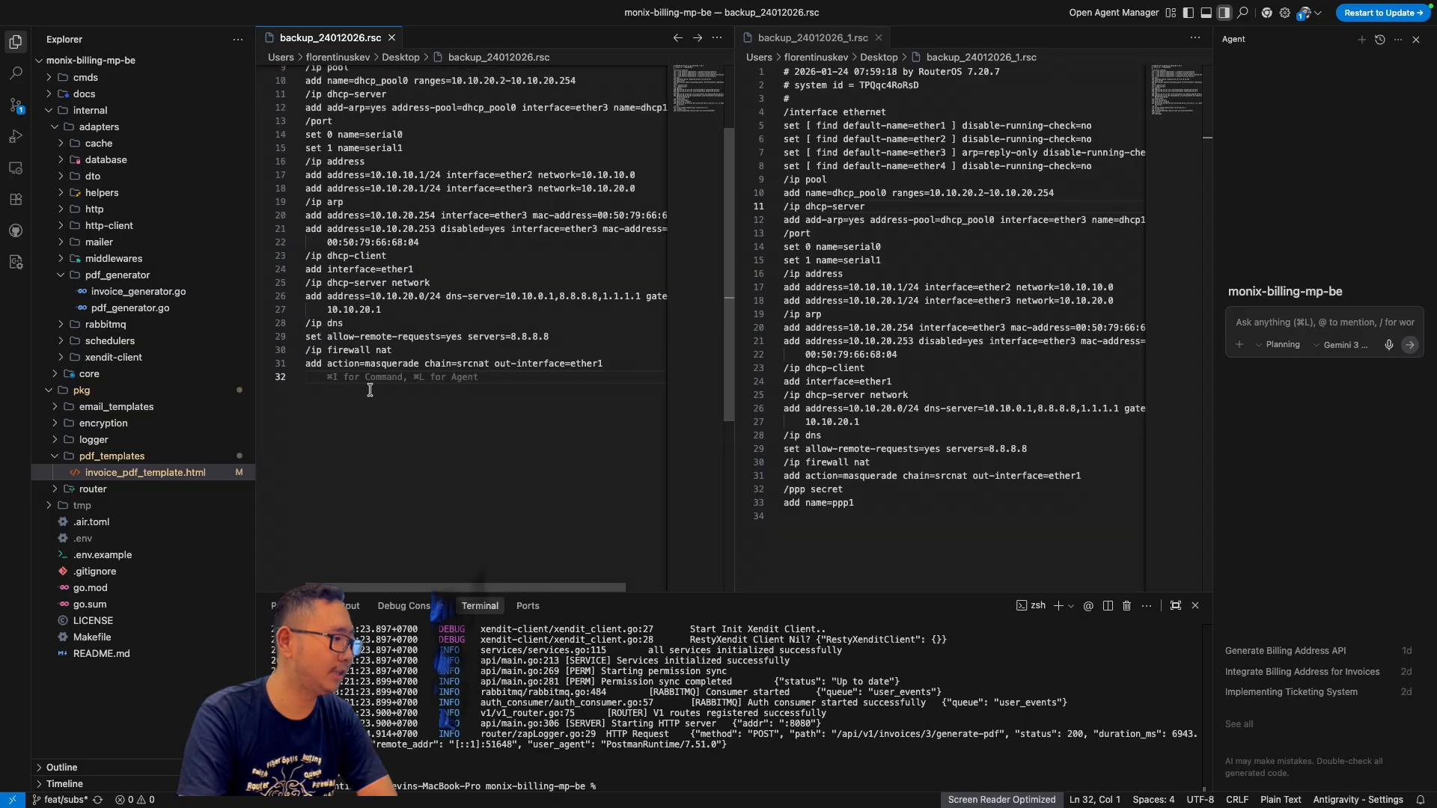
left_click_drag(892, 506, 780, 500)
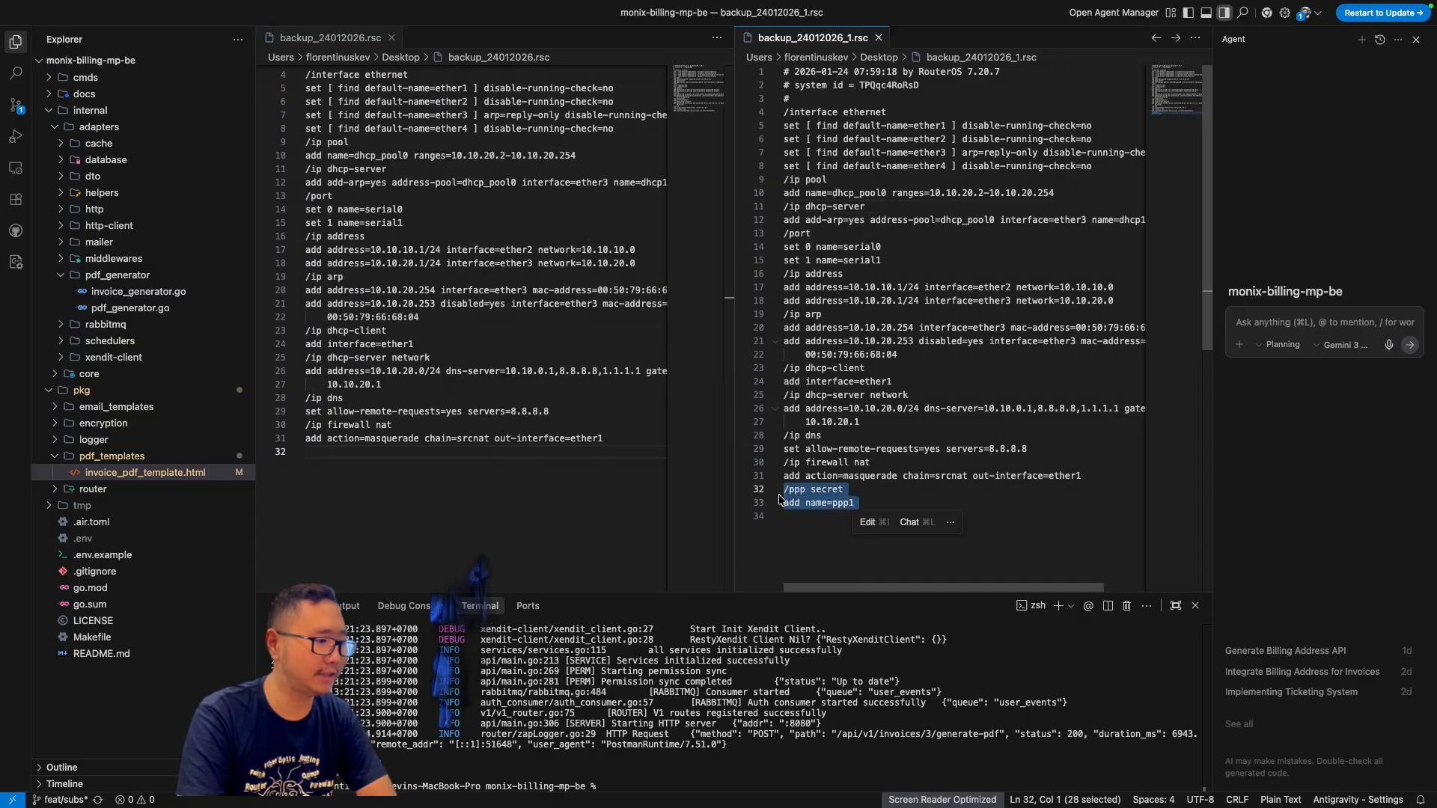
left_click(876, 505)
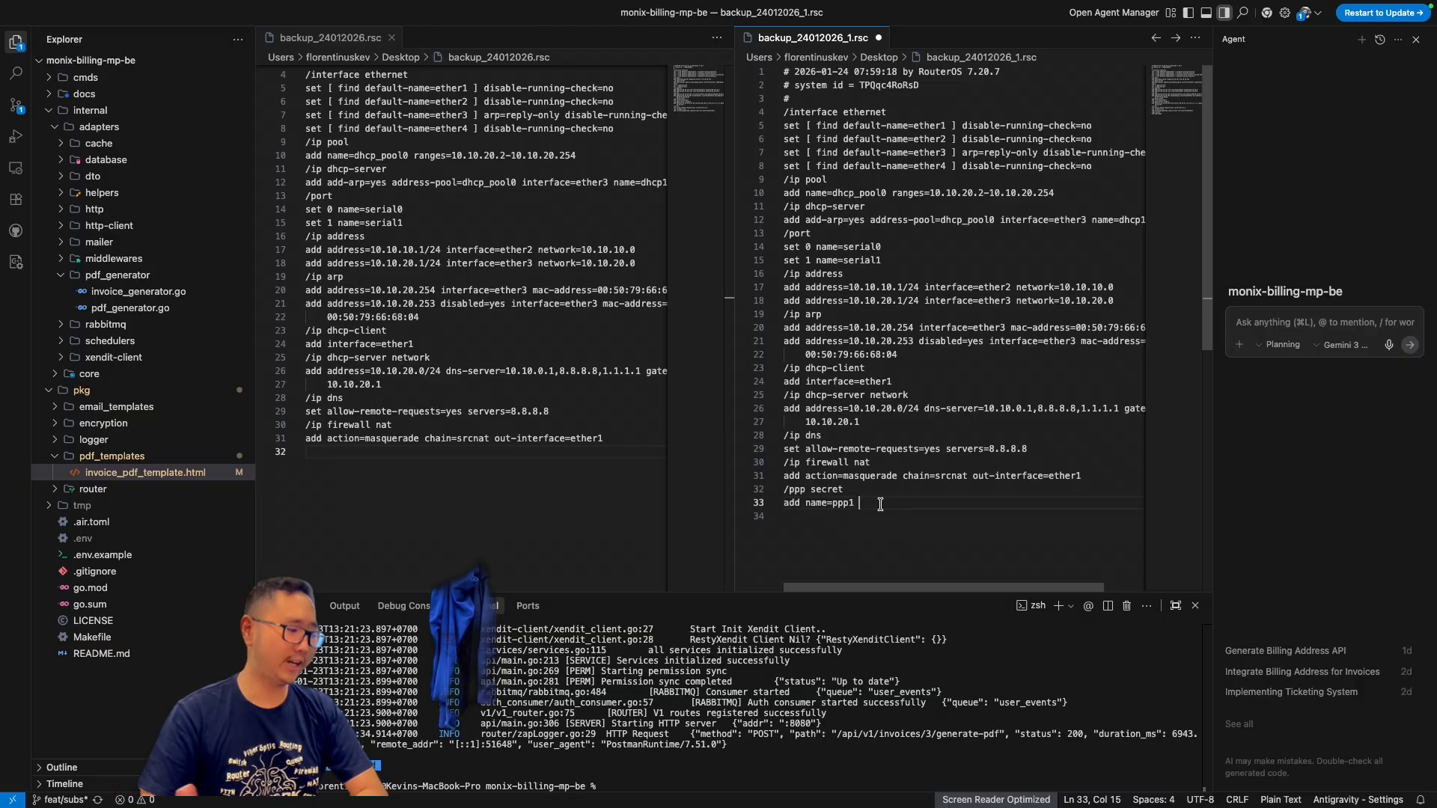
scroll(879, 503, "right", 3)
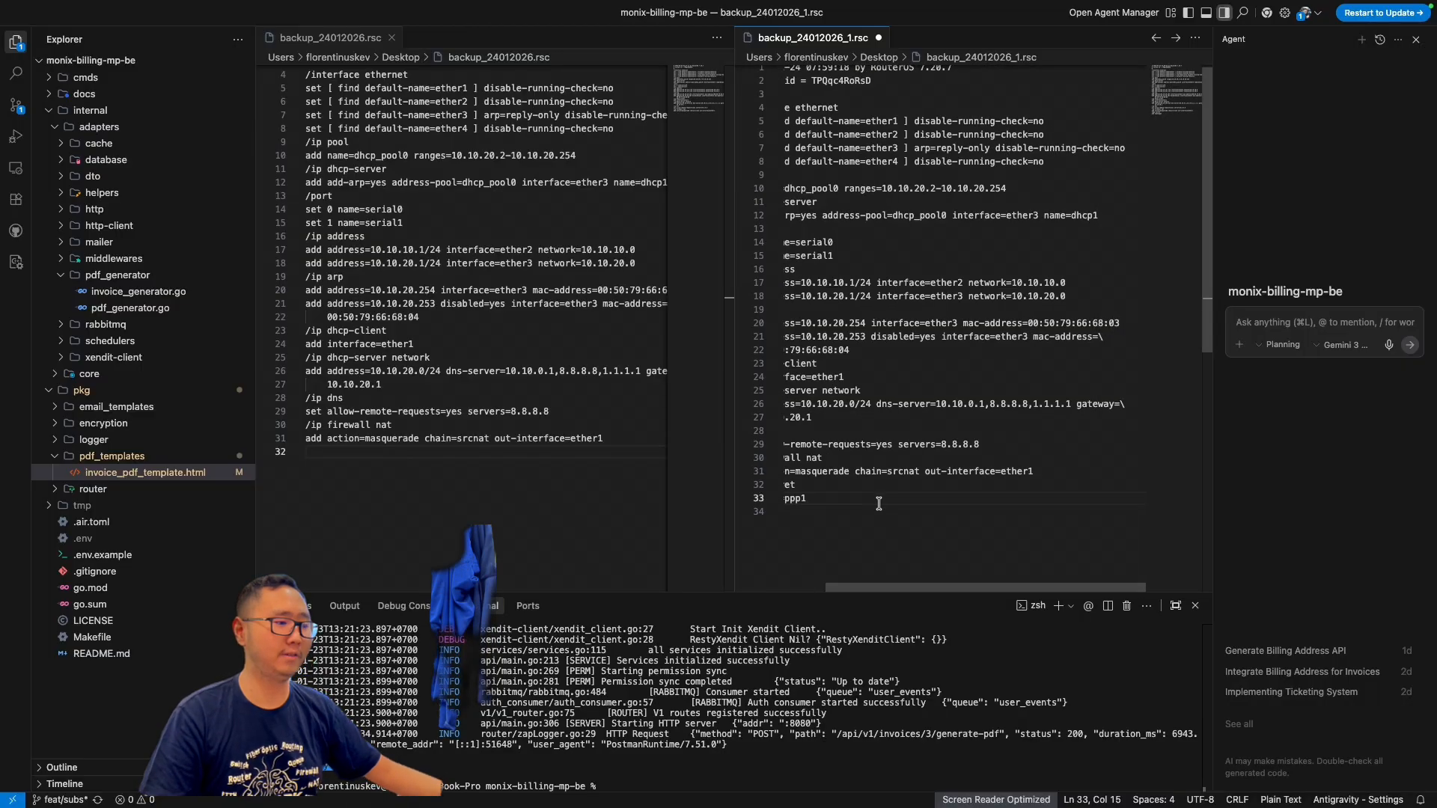
Step: Switch to WinBox and export the router configuration from the terminal to backup_24012026_2.rsc with the show-sensitive option
key("ctrl+Right")
key("ctrl+Right")
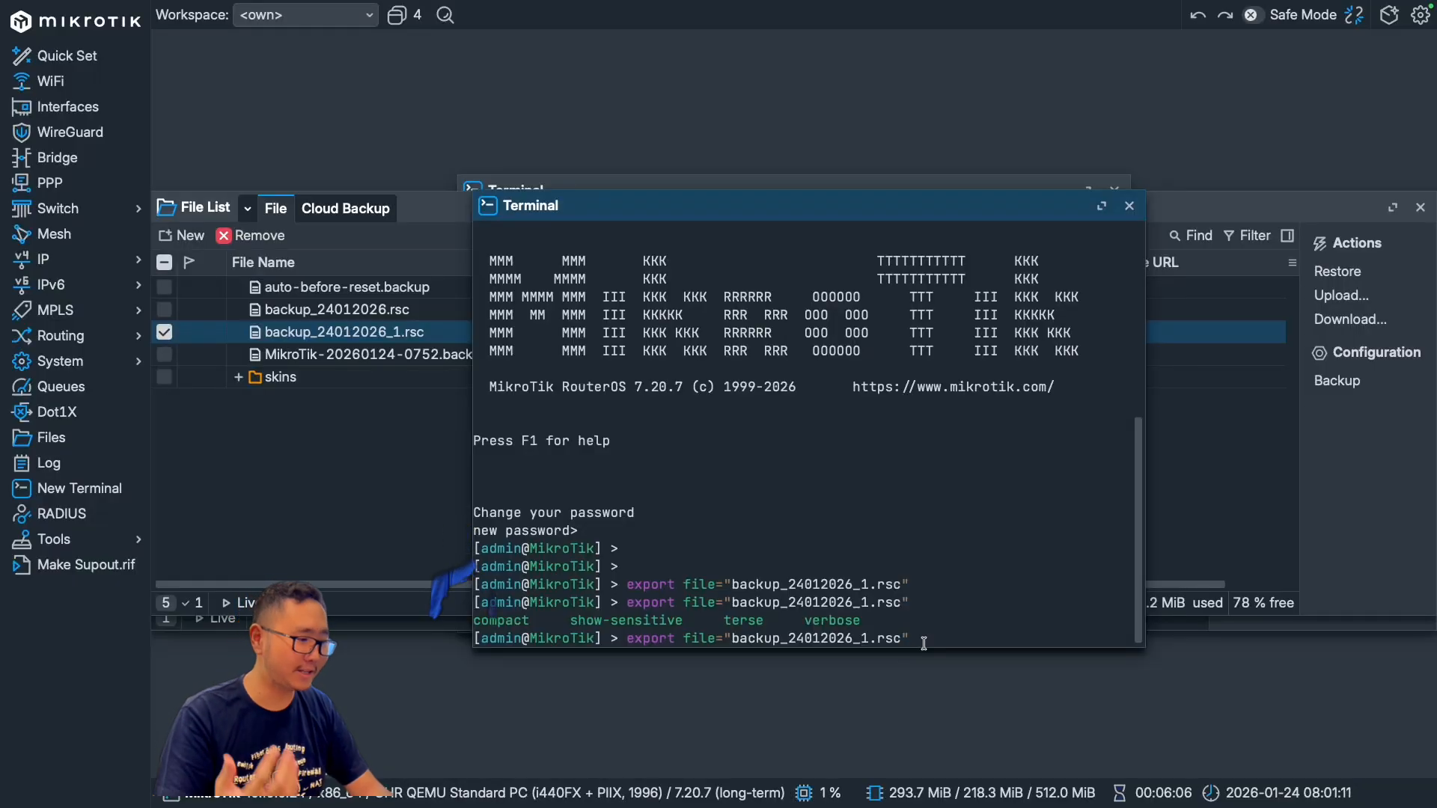
type("show-s")
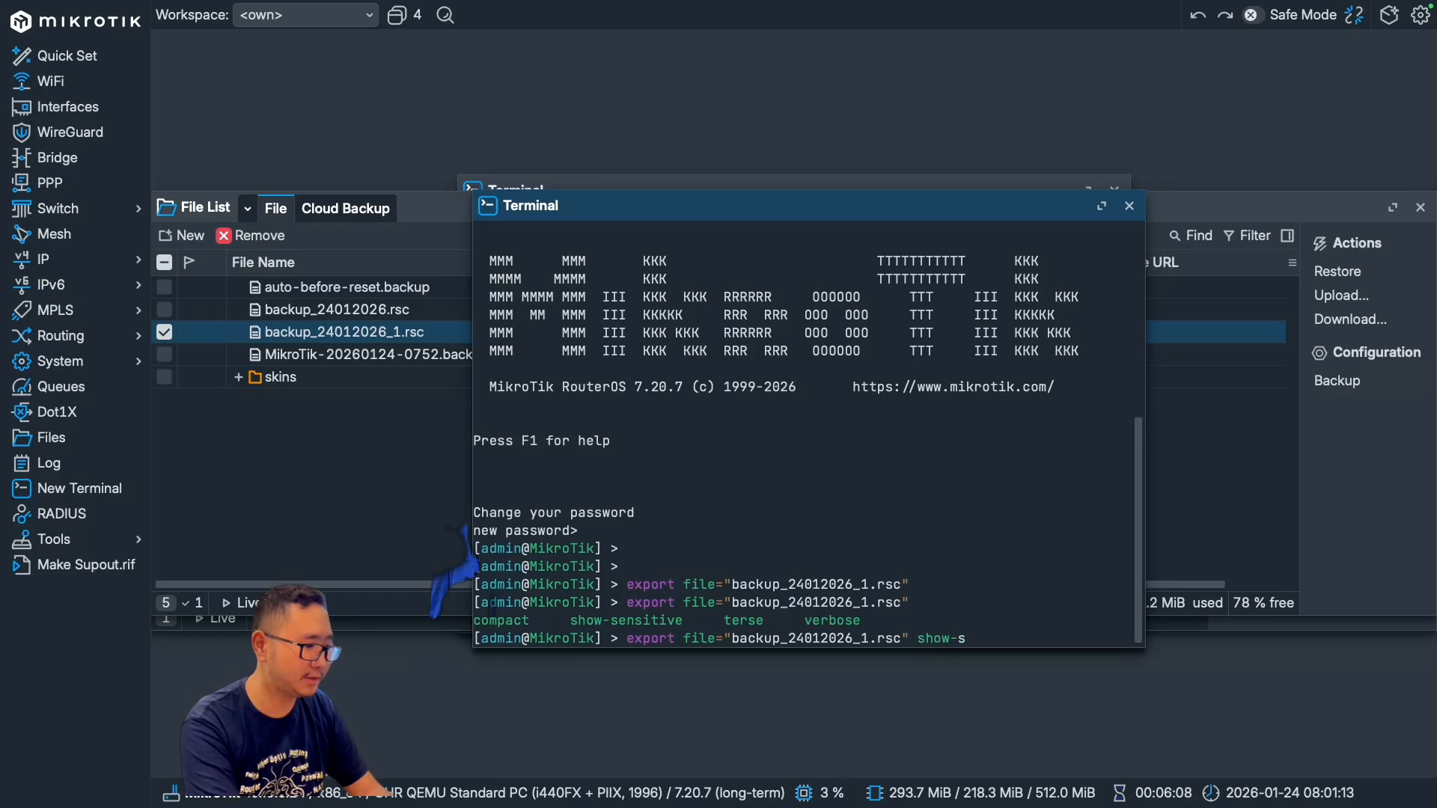
type("ensitvive")
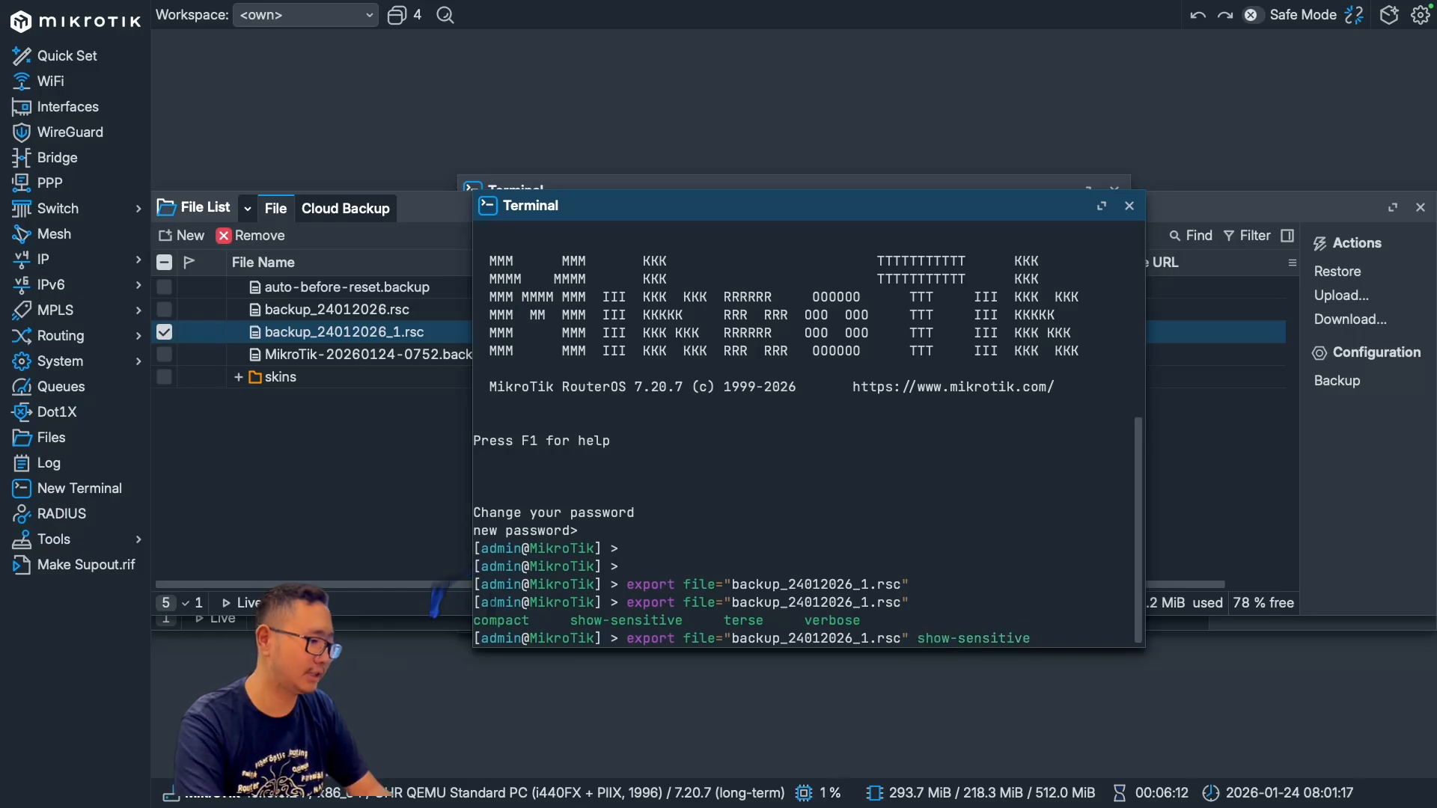
key("Left")
key("Left")
key("Left")
key("Left")
key("Left")
key("Left")
key("Left")
key("Left")
key("Left")
key("Left")
key("Left")
key("Left")
key("Left")
key("Left")
key("Left")
key("Left")
key("Left")
key("Left")
key("Left")
key("Left")
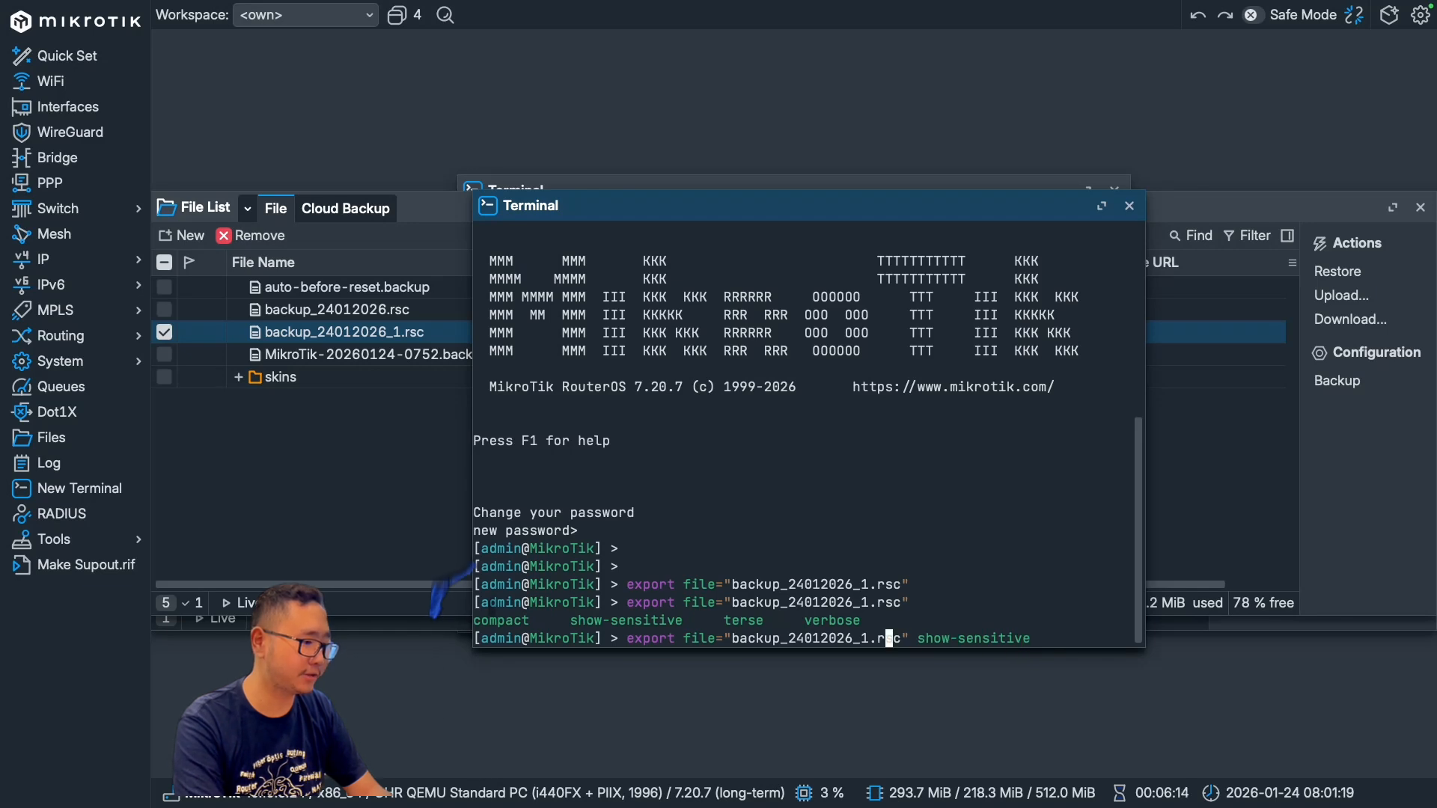
key("BackSpace")
type("2")
key("Return")
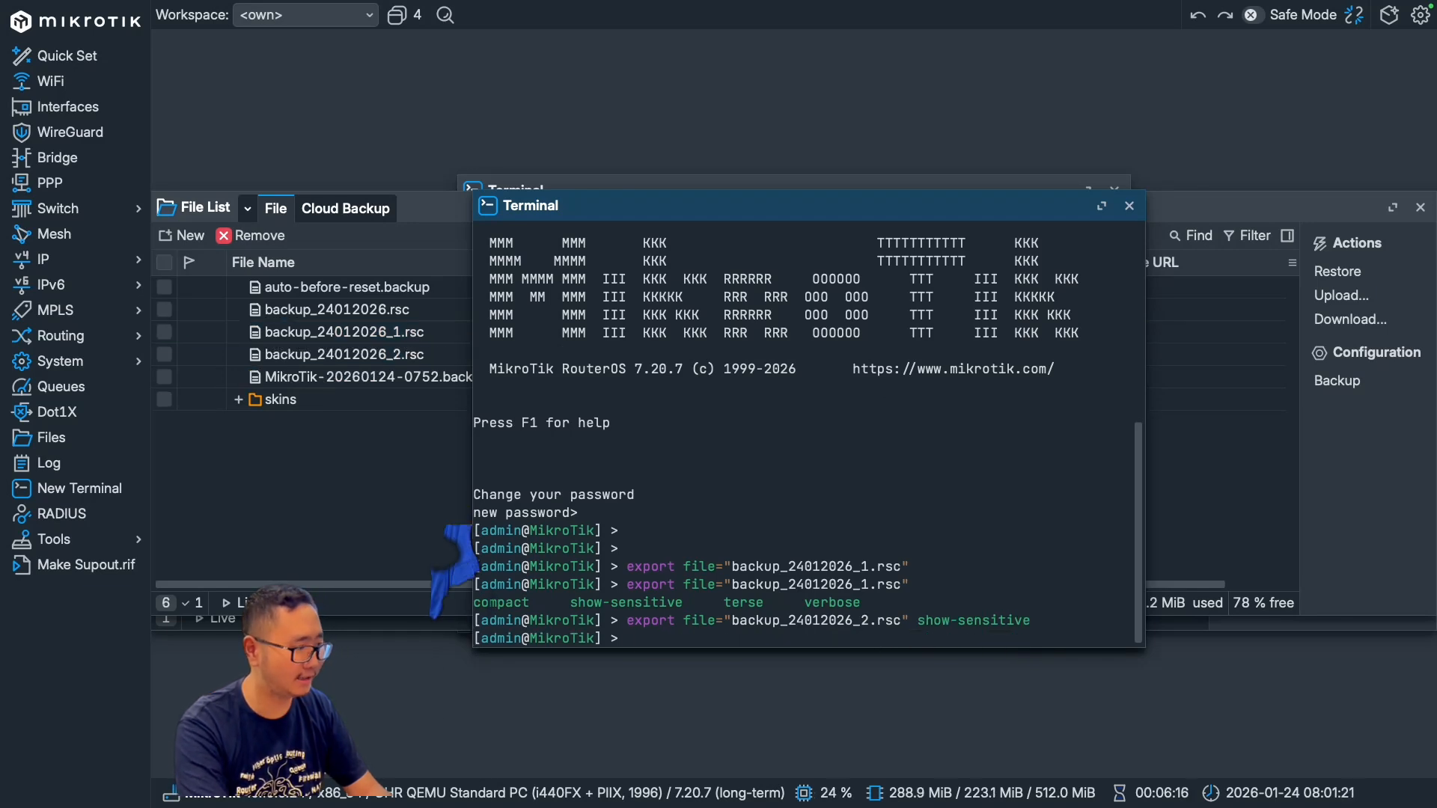
Step: Download backup_24012026_2.rsc from the router's file list to the computer's Desktop folder
left_click(402, 444)
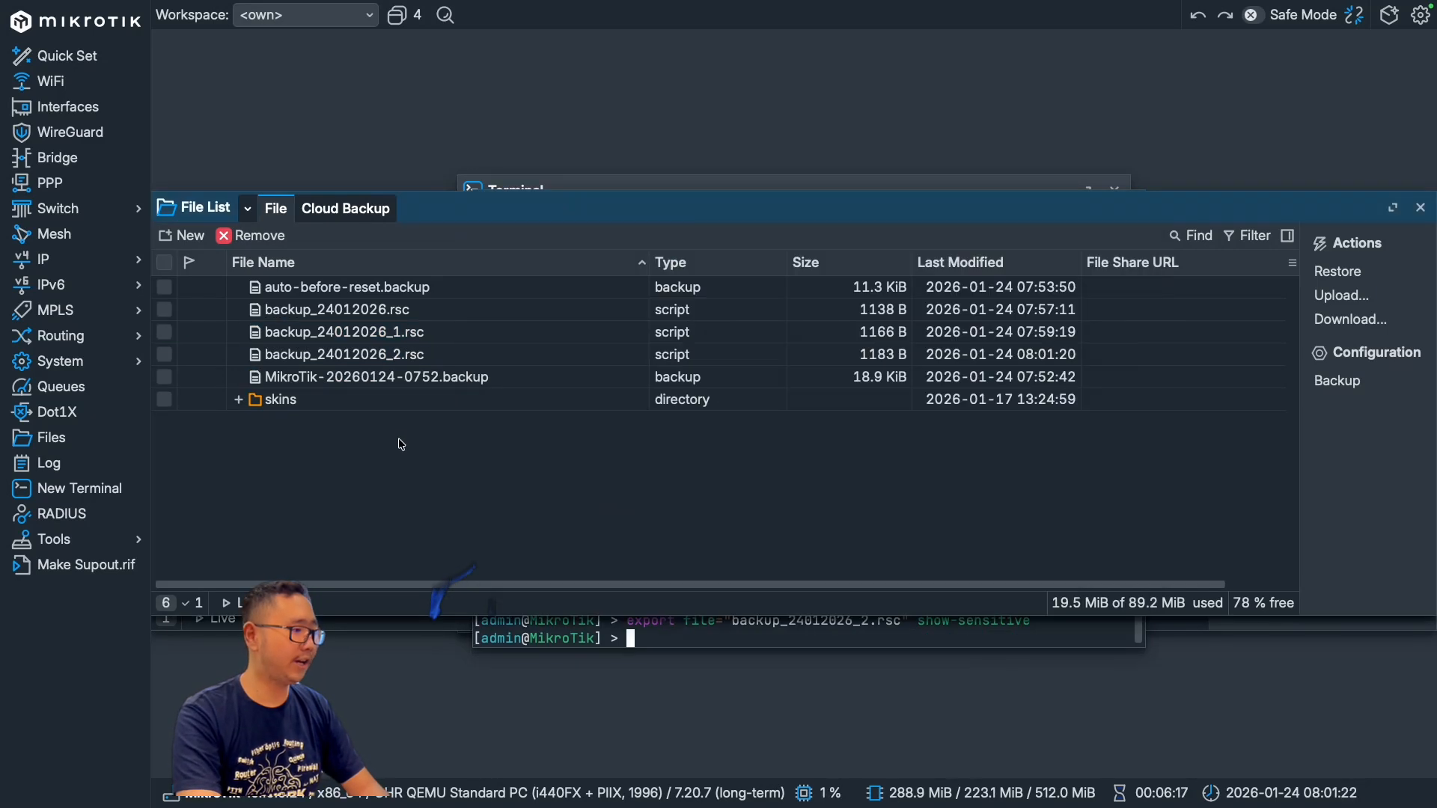
right_click(403, 349)
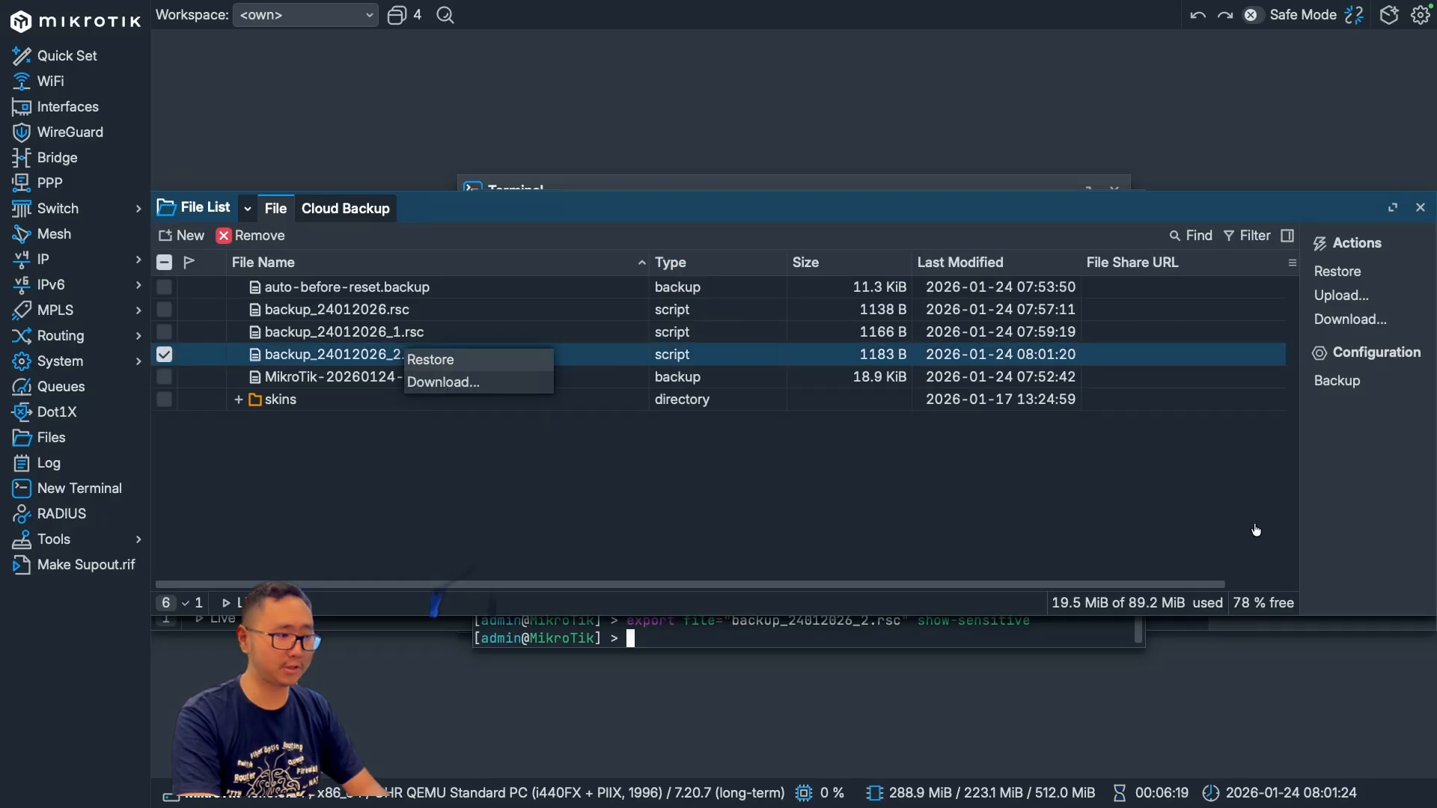
left_click(436, 383)
left_click(443, 384)
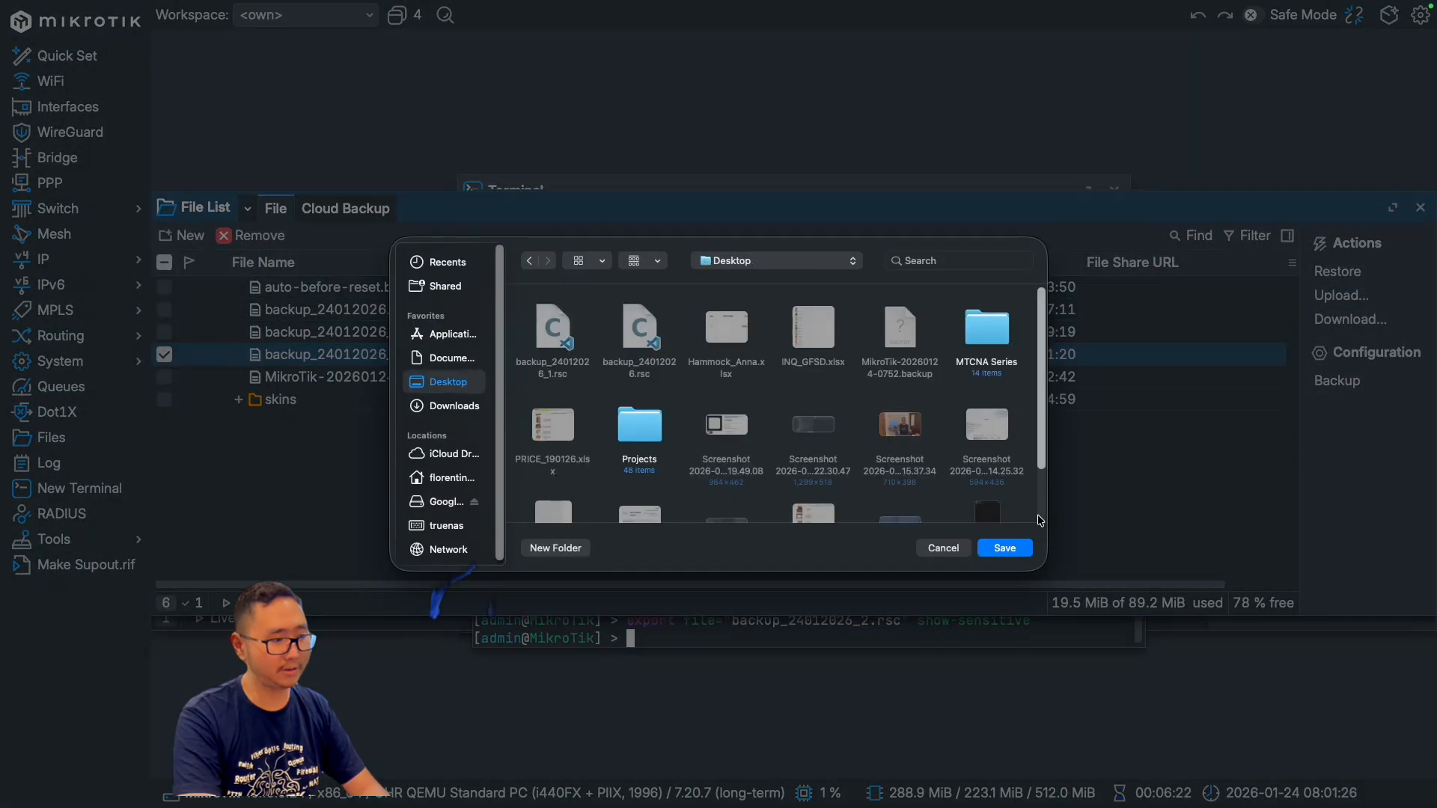
left_click(1004, 547)
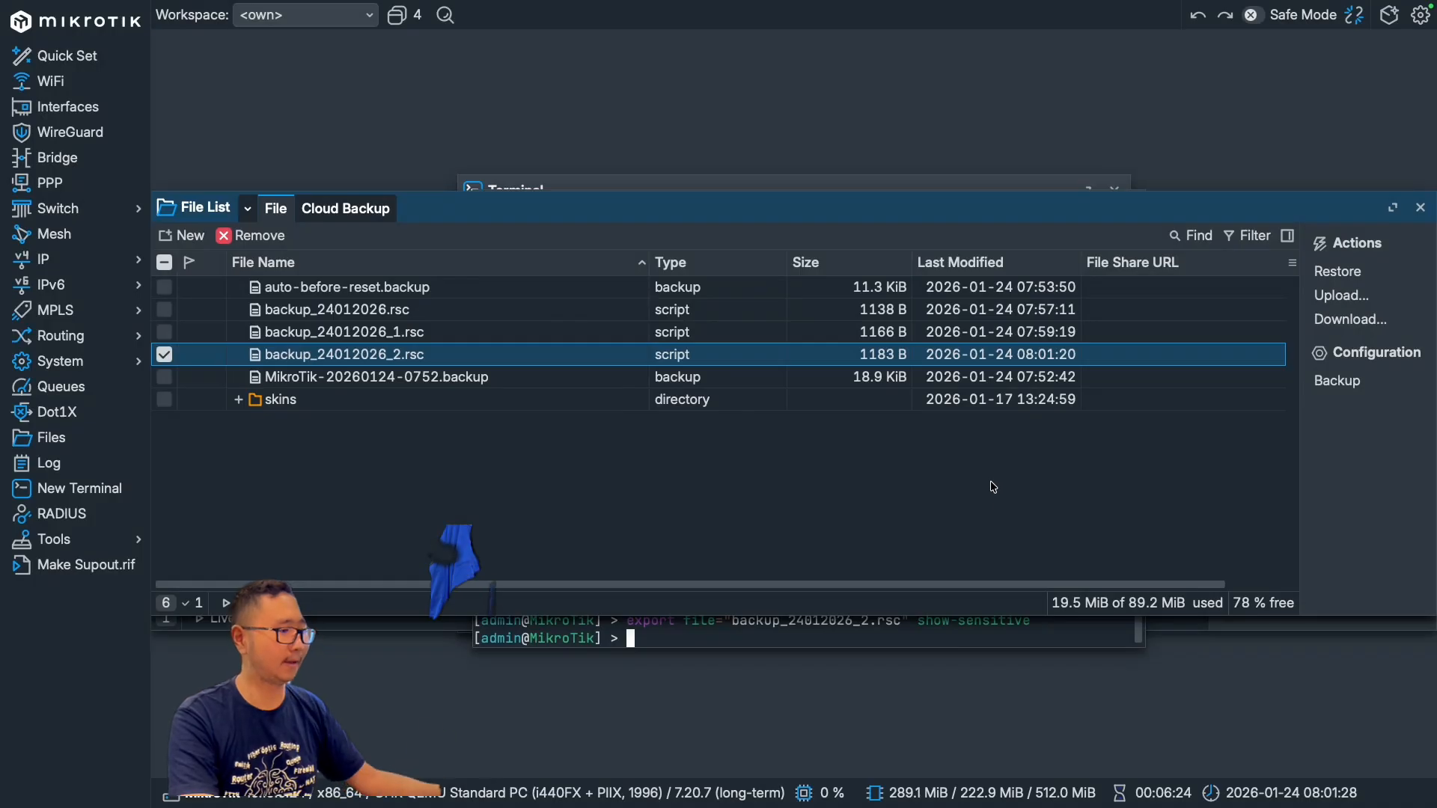
Step: Switch to the desktop and open backup_24012026_2.rsc in the code editor beside backup_24012026_1.rsc
key("ctrl+Left")
key("ctrl+Left")
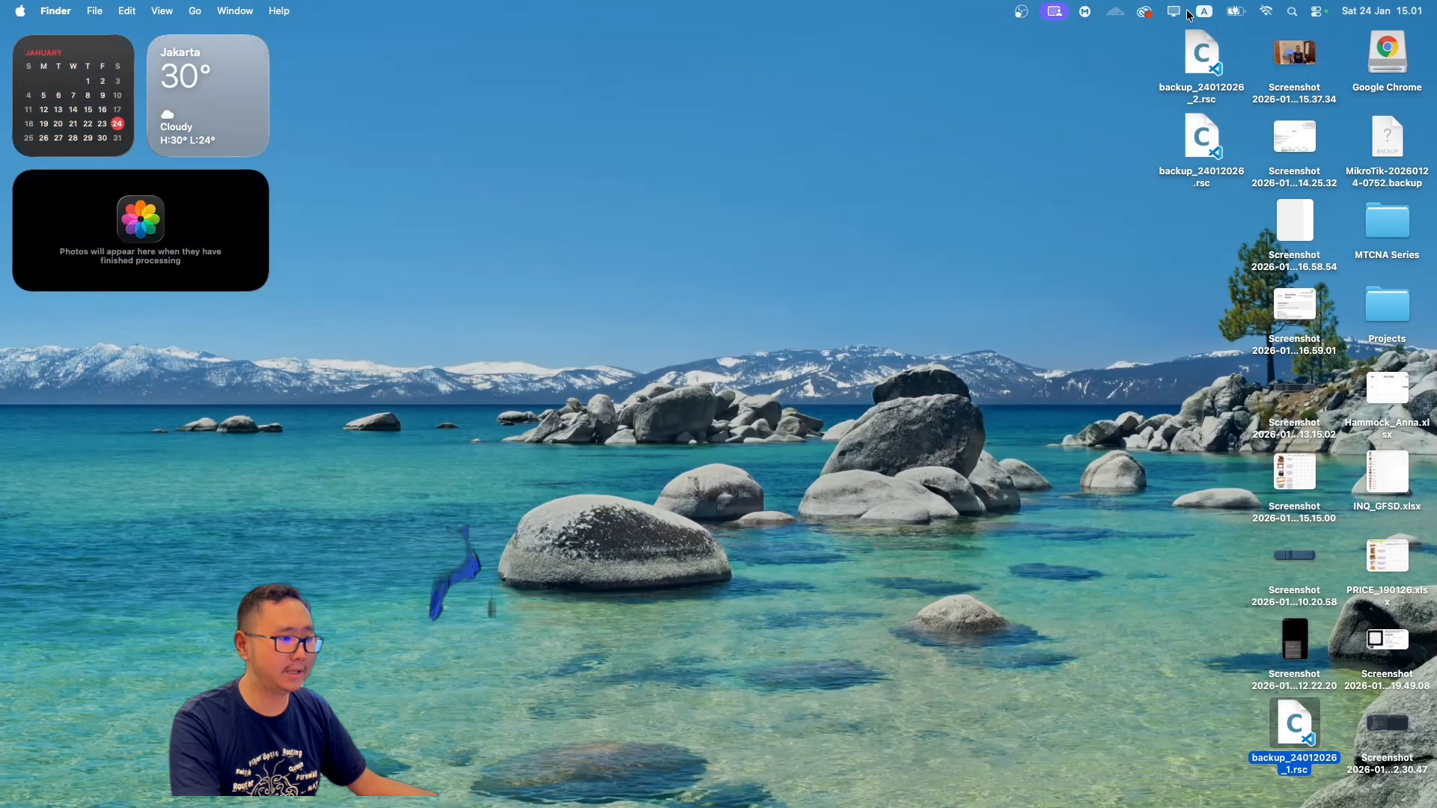
left_click(1199, 54)
left_click_drag(1198, 56, 1102, 190)
key("ctrl+Left")
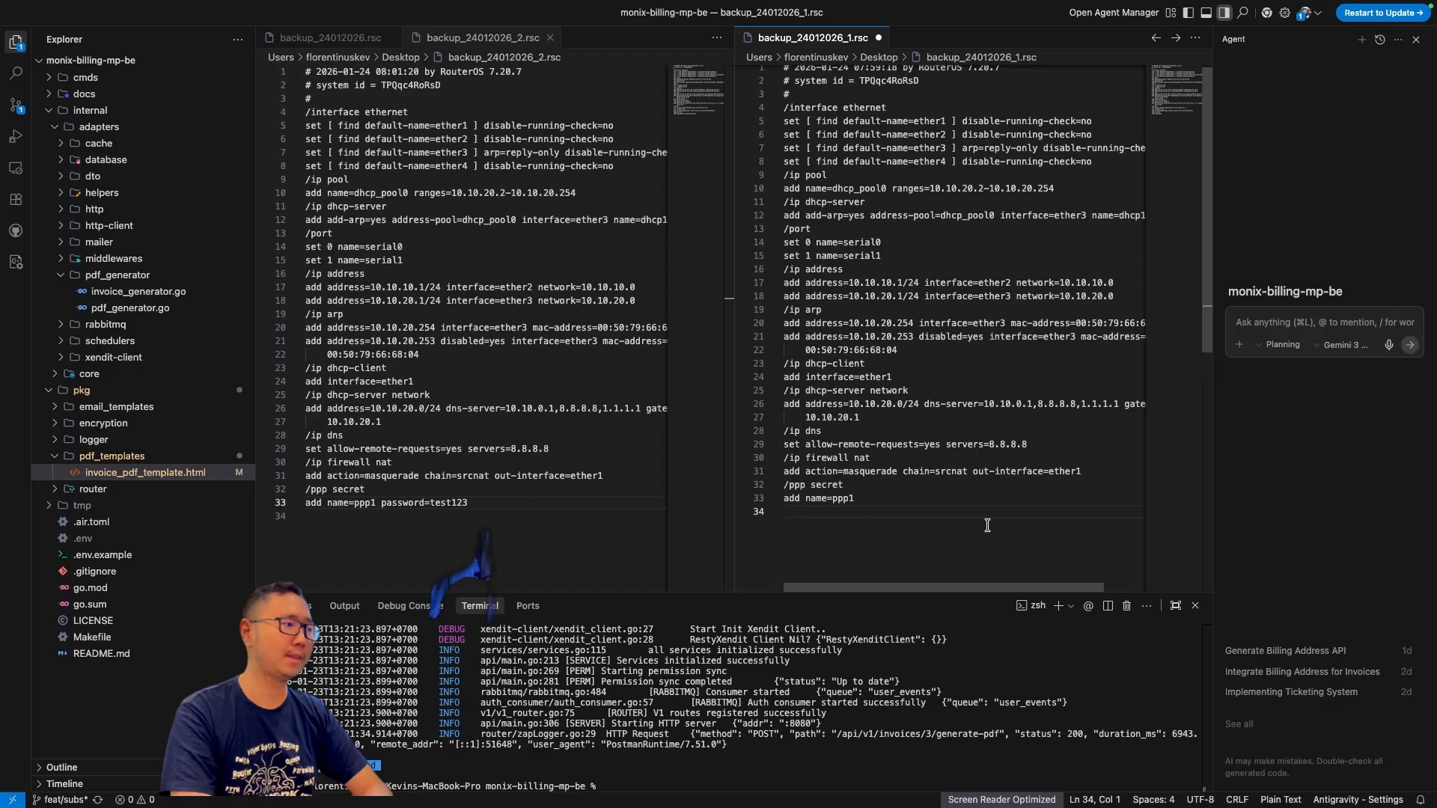
Step: Compare the ppp1 secret line and its password attribute between backup_24012026_2.rsc and backup_24012026_1.rsc
left_click(592, 503)
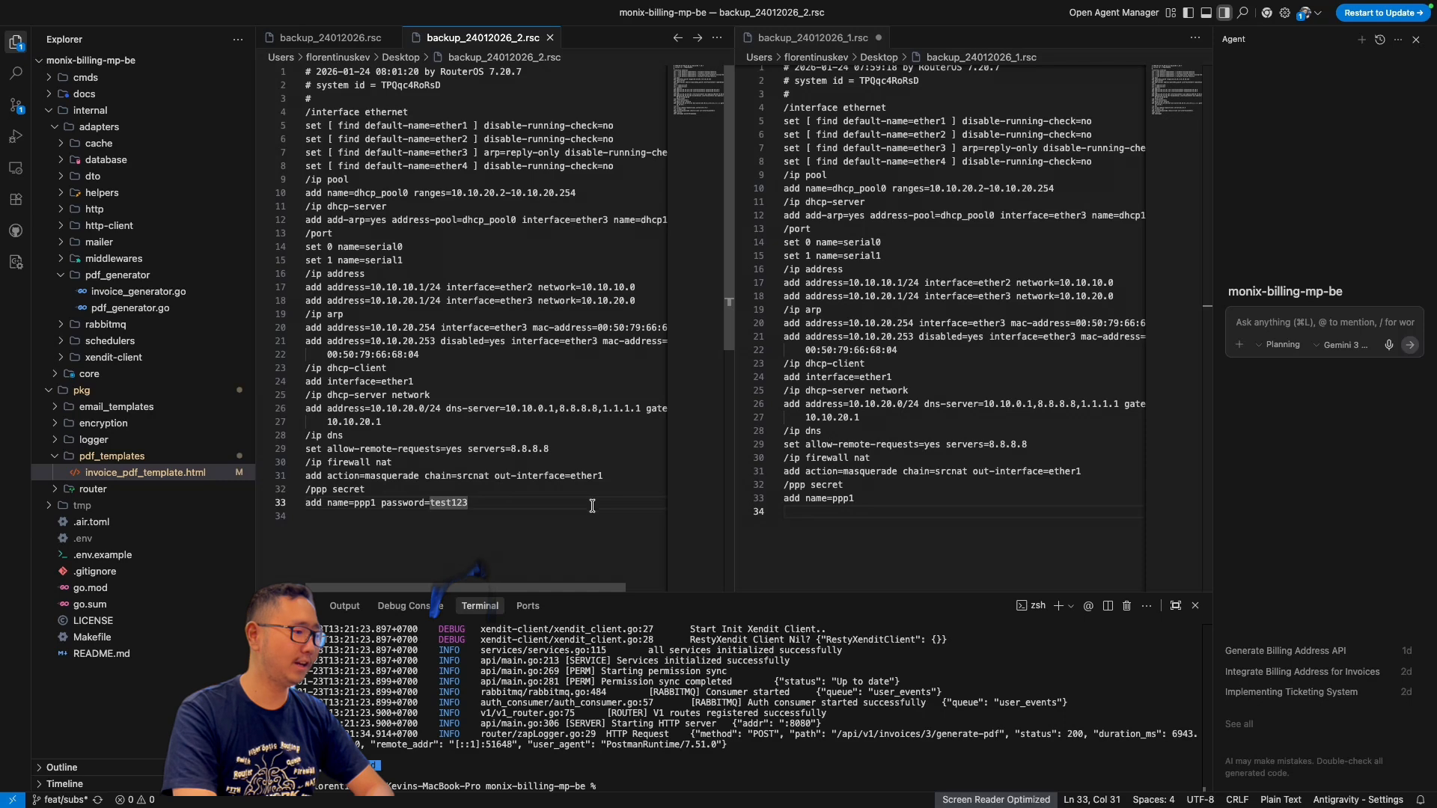
left_click(929, 504)
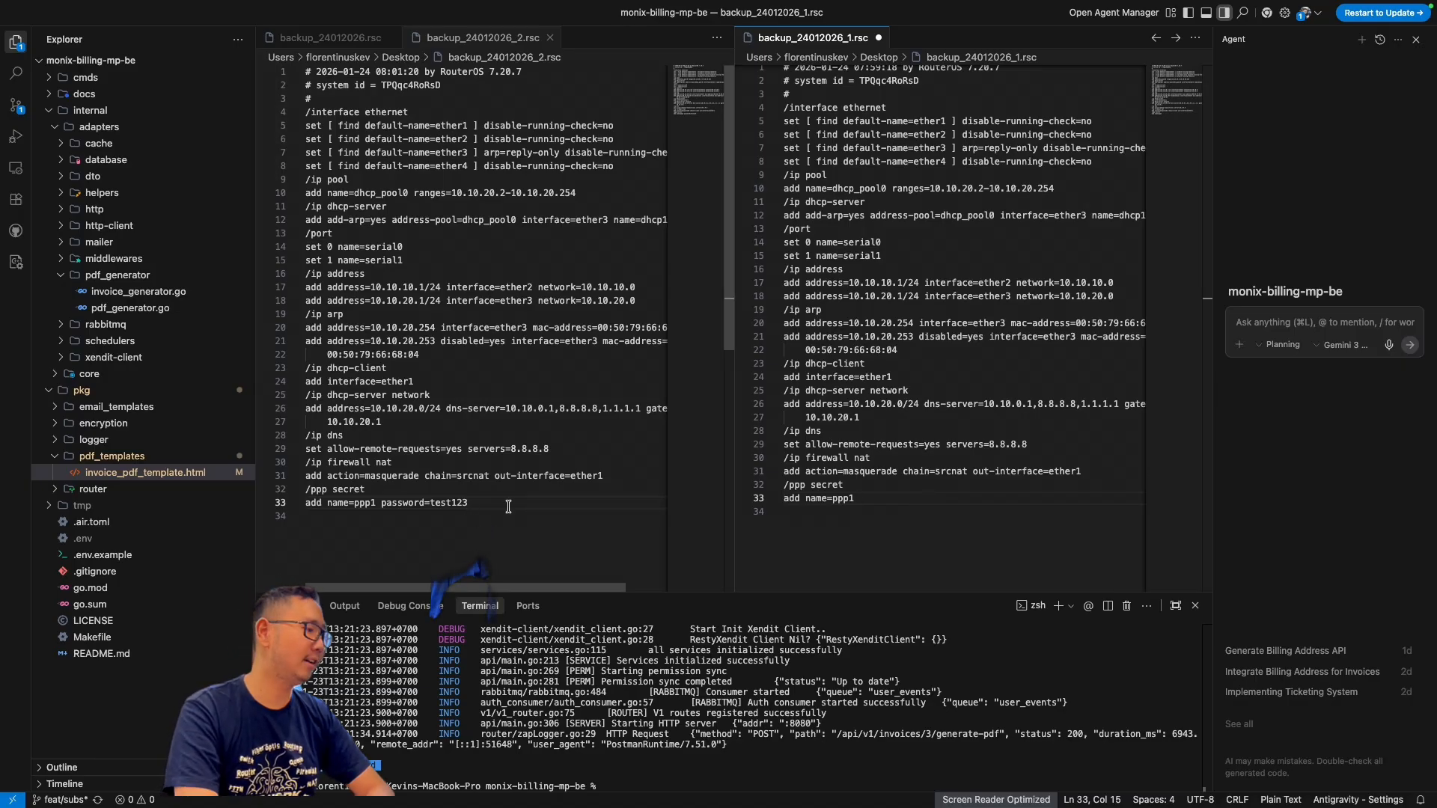
left_click_drag(508, 506, 388, 508)
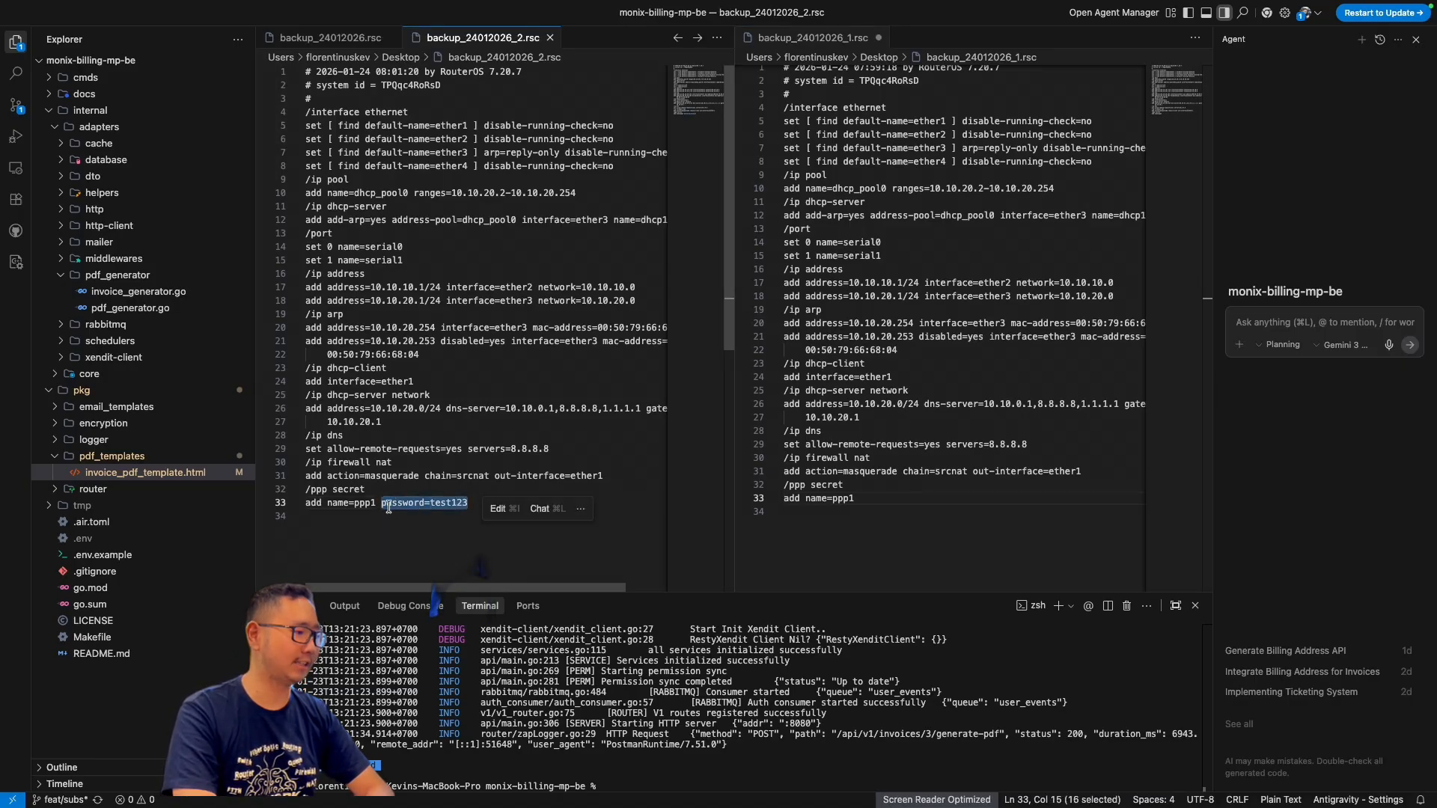
left_click(487, 508)
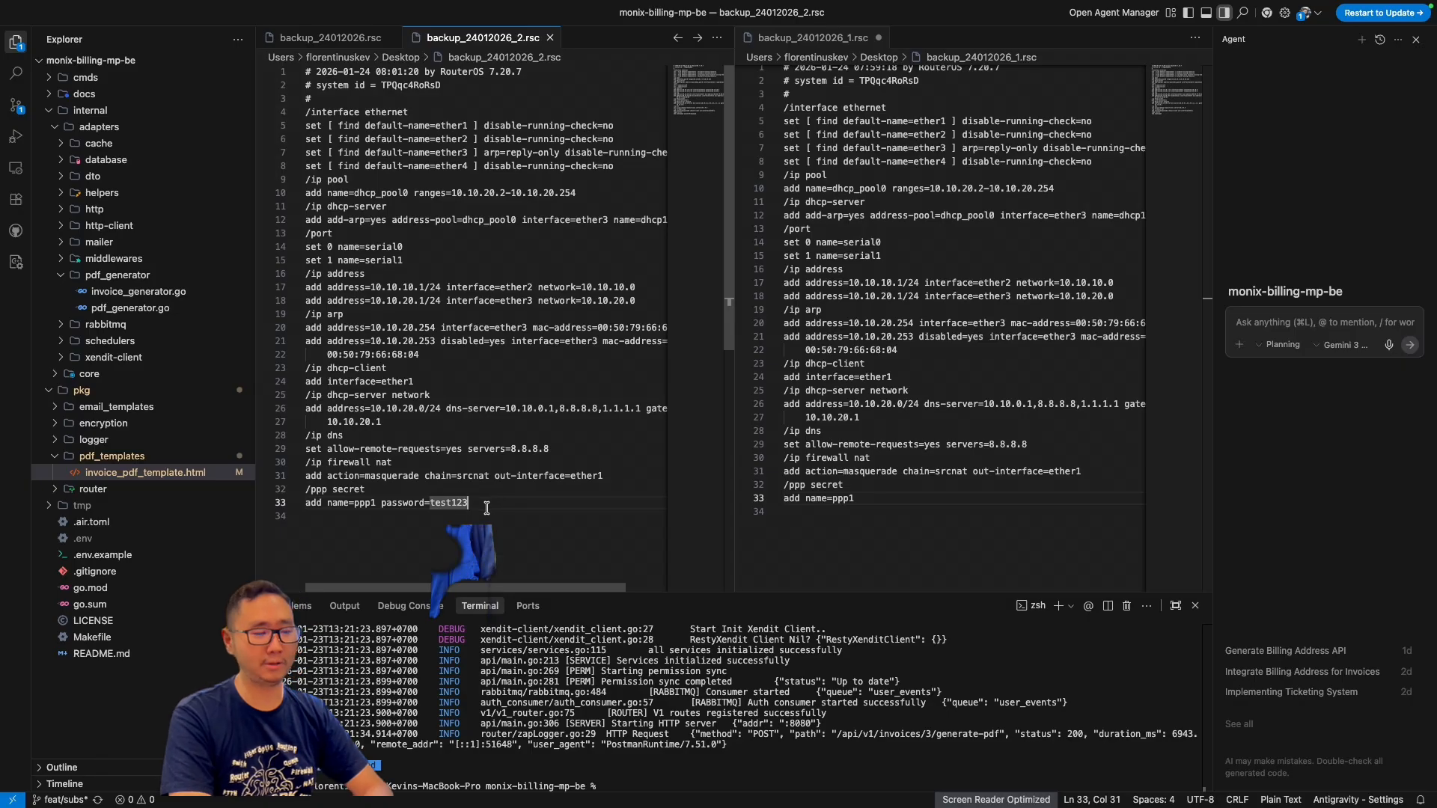
left_click_drag(488, 507, 296, 498)
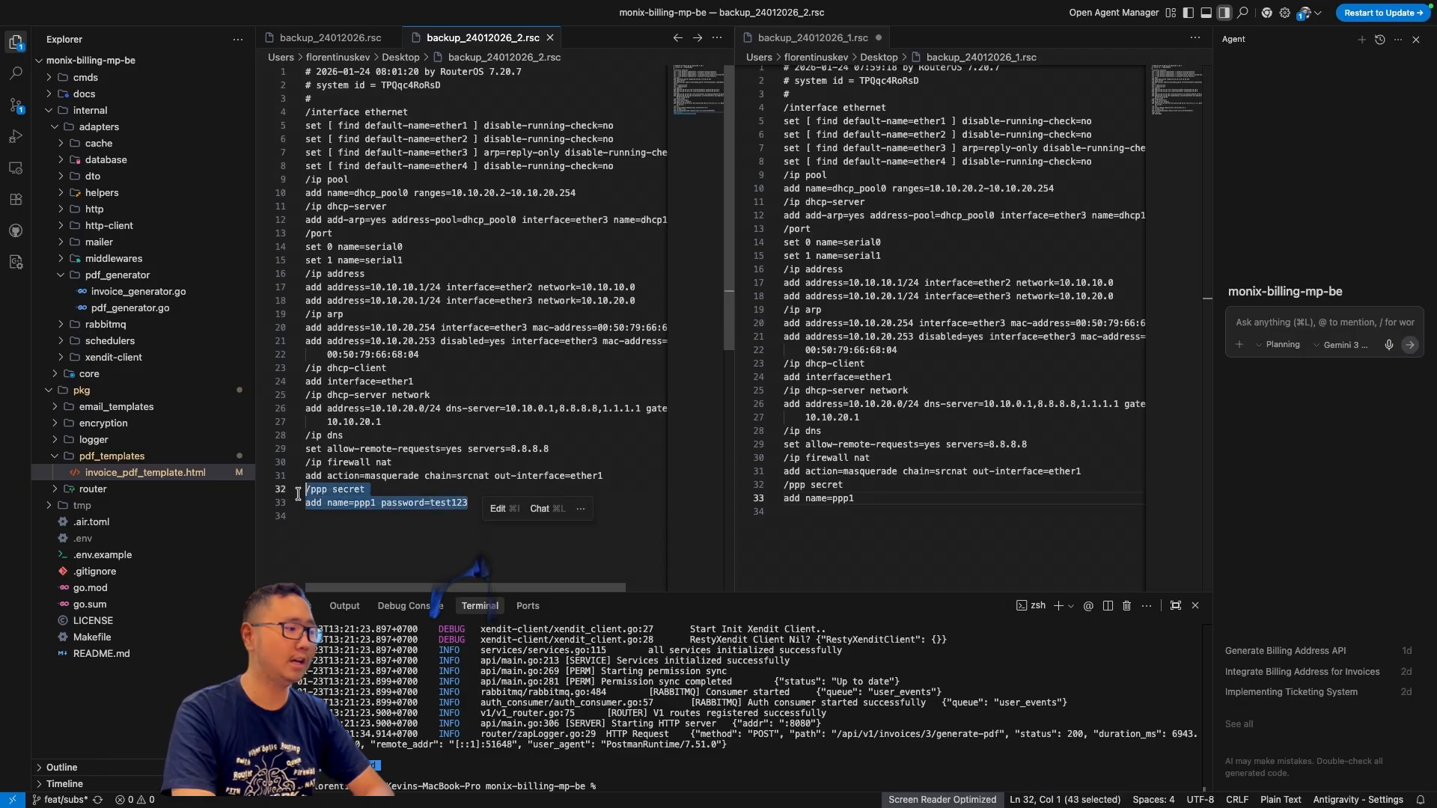
left_click(419, 534)
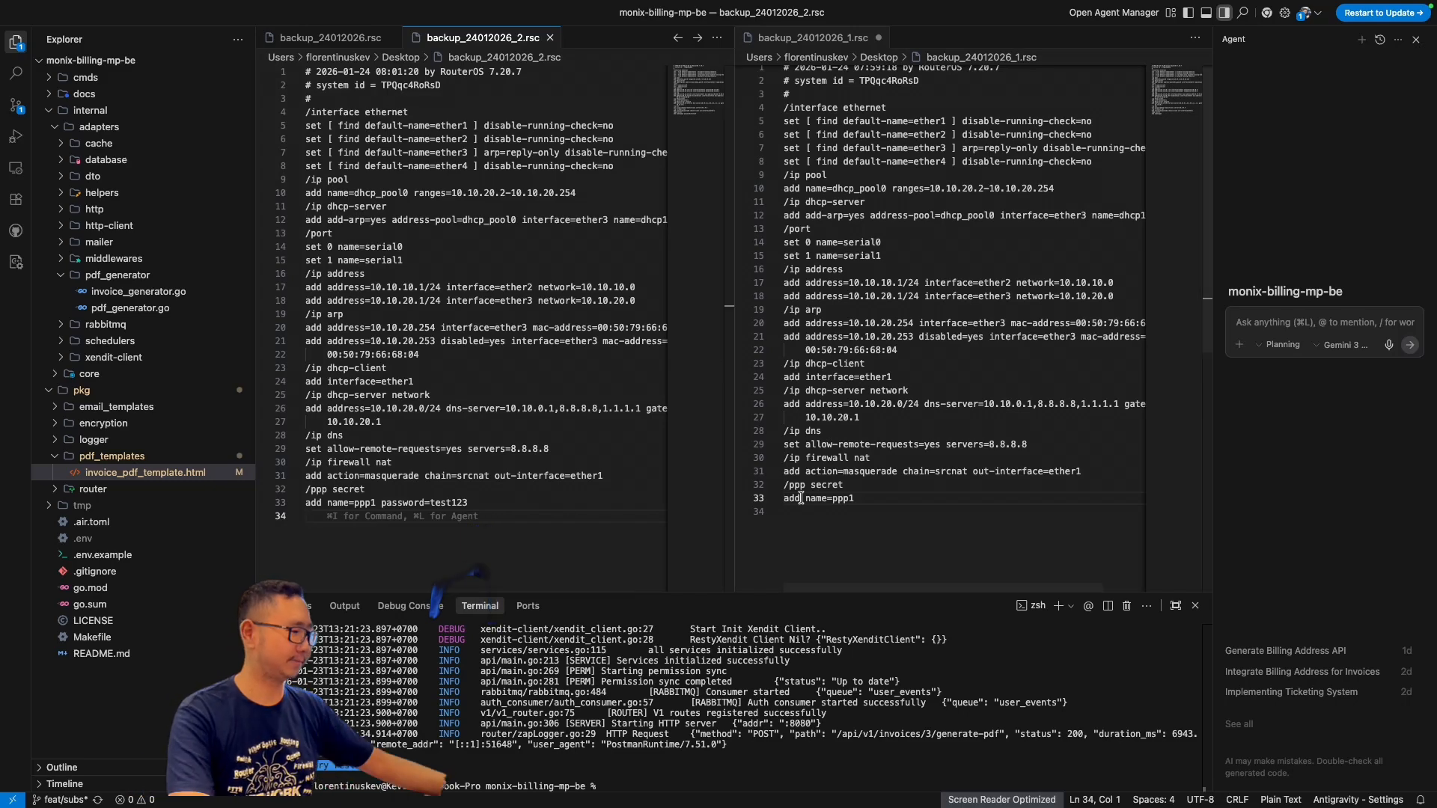
Step: Switch to WinBox and reset the router configuration with No Default Configuration enabled, confirming the reset
key("ctrl+Right")
key("ctrl+Right")
key("ctrl+Right")
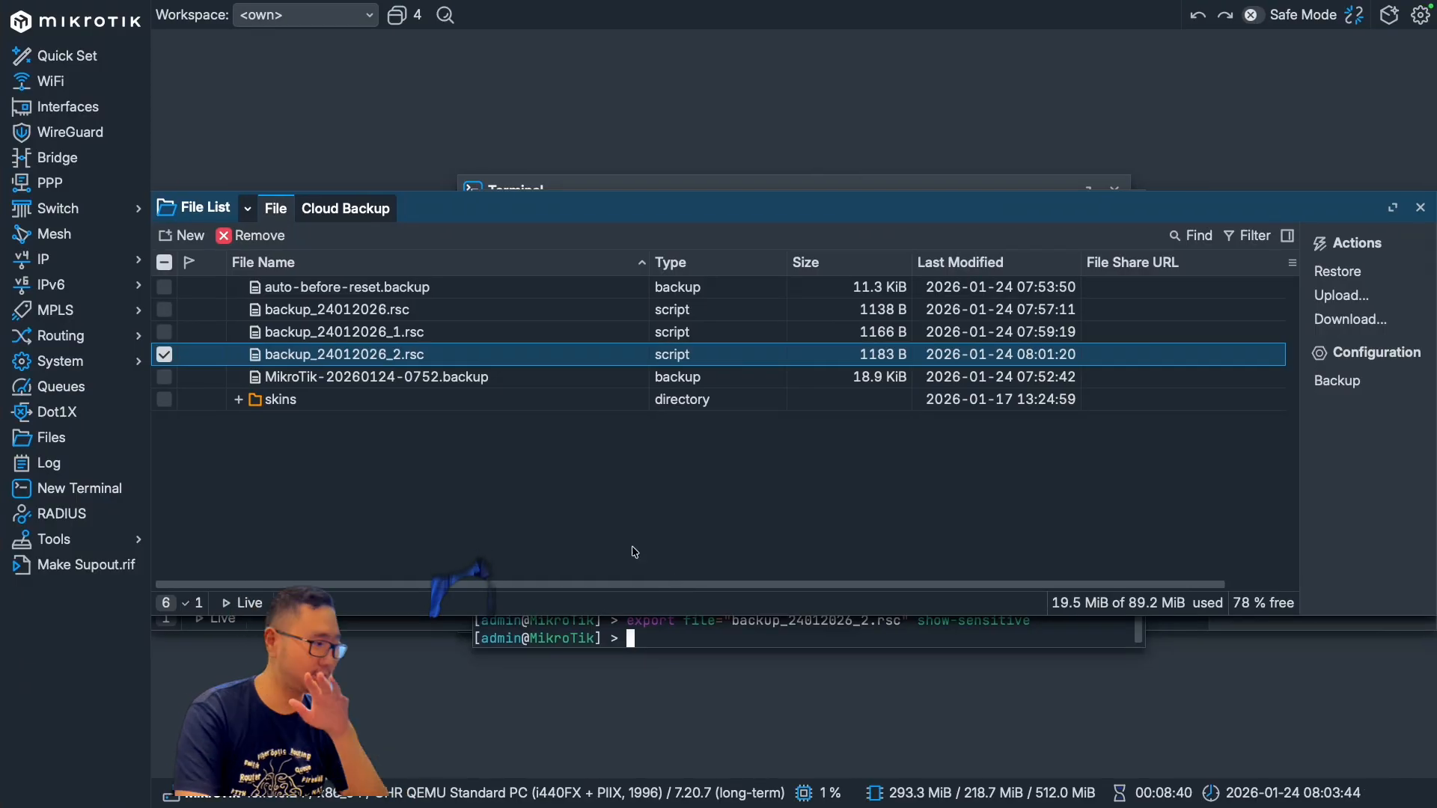
left_click(127, 365)
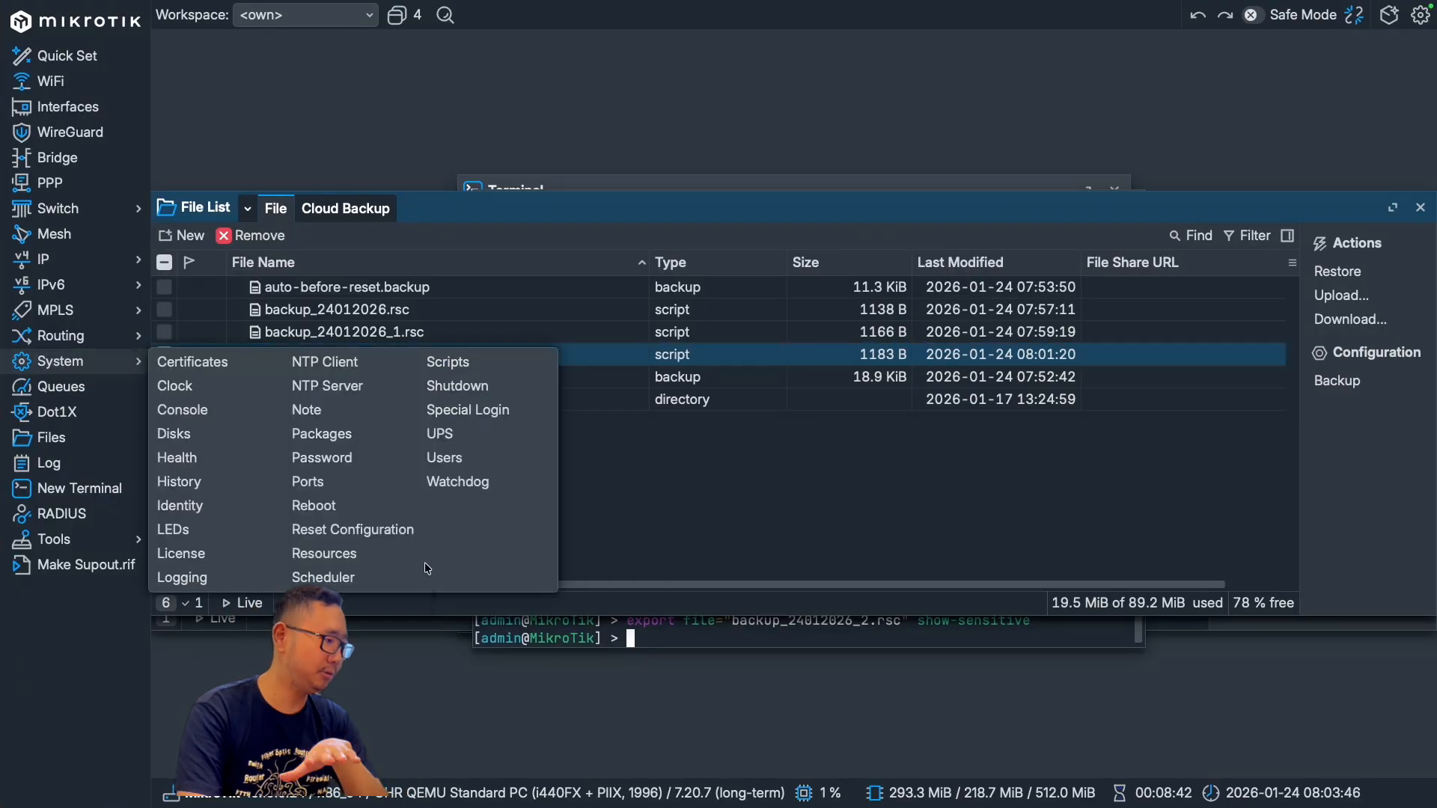
left_click(352, 529)
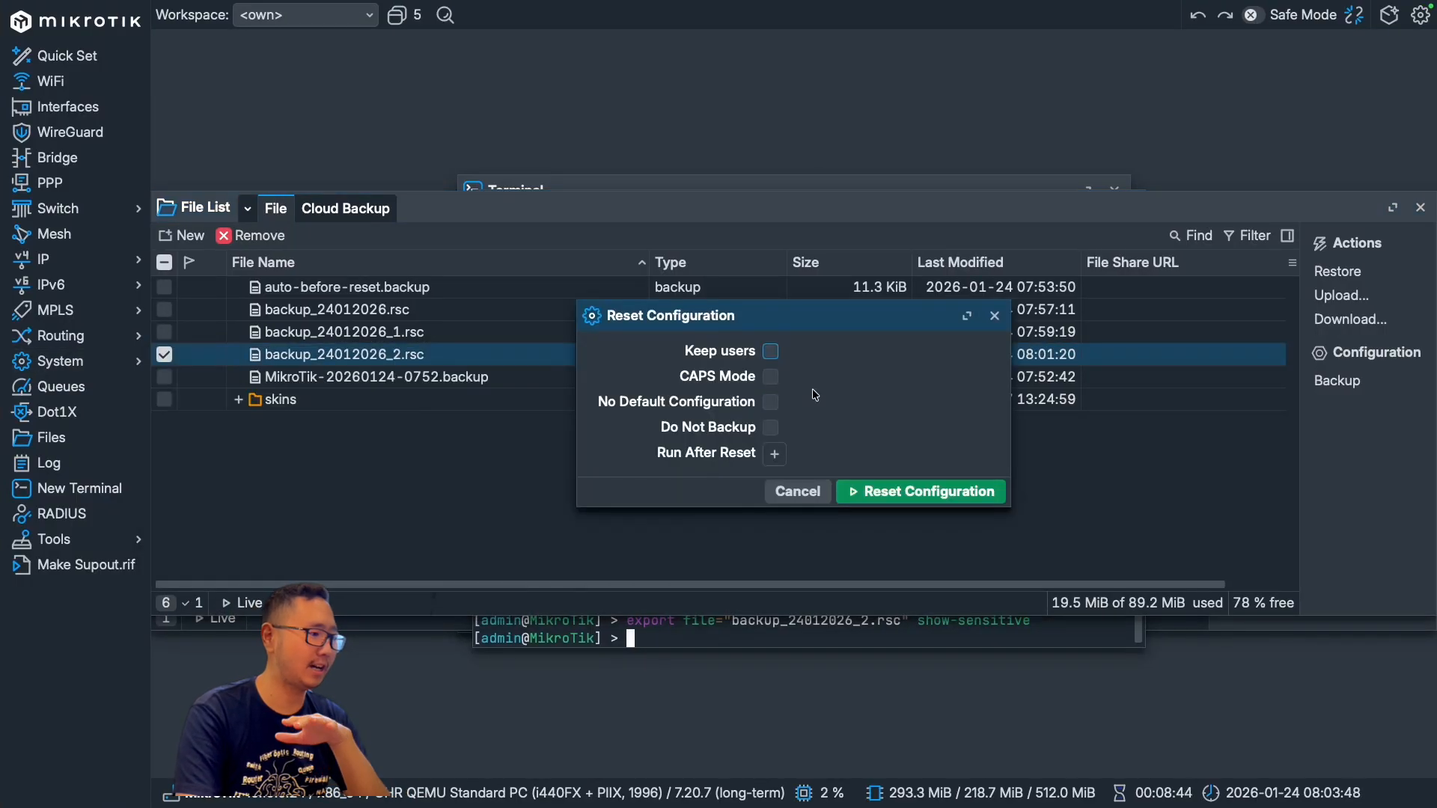
left_click(771, 402)
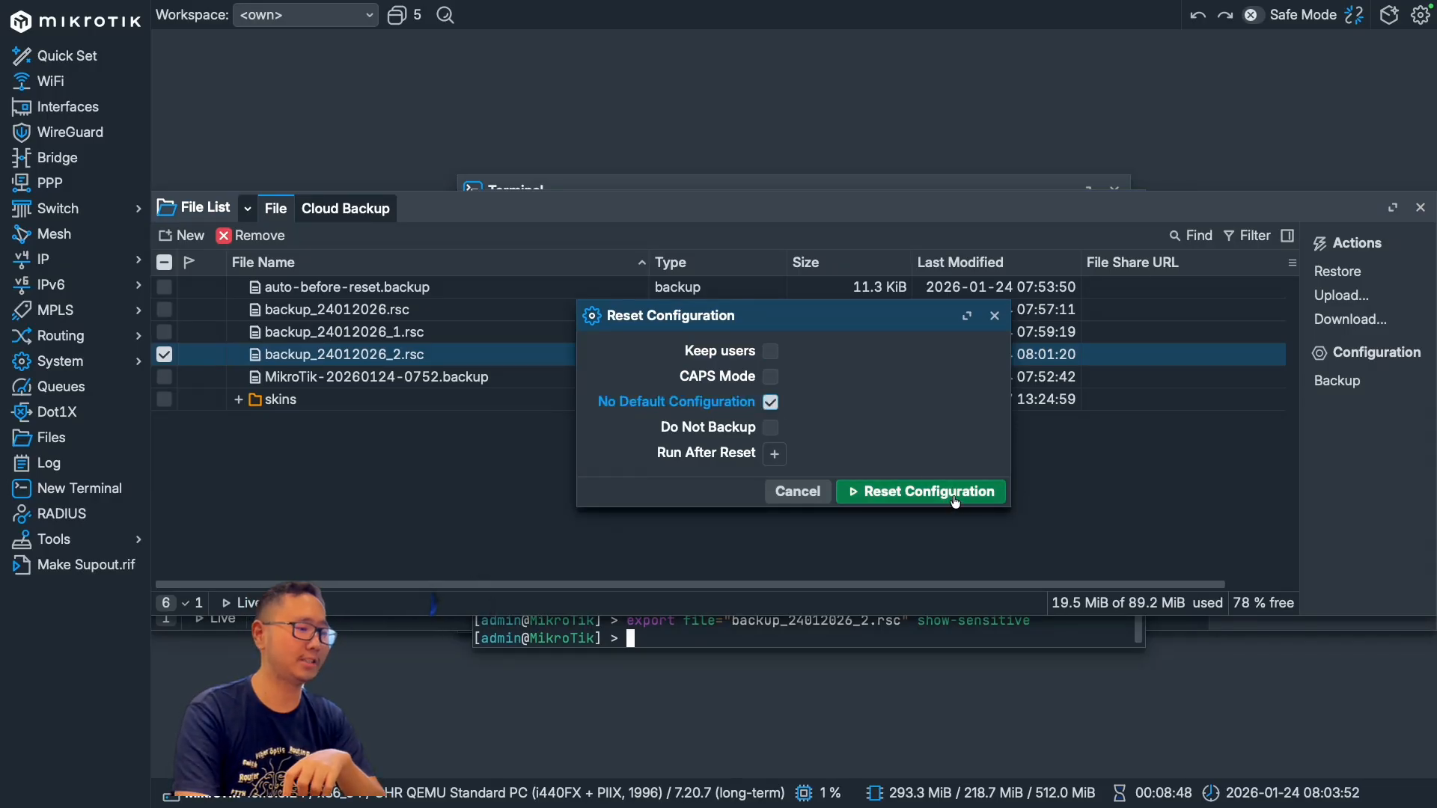
left_click(957, 494)
left_click(853, 429)
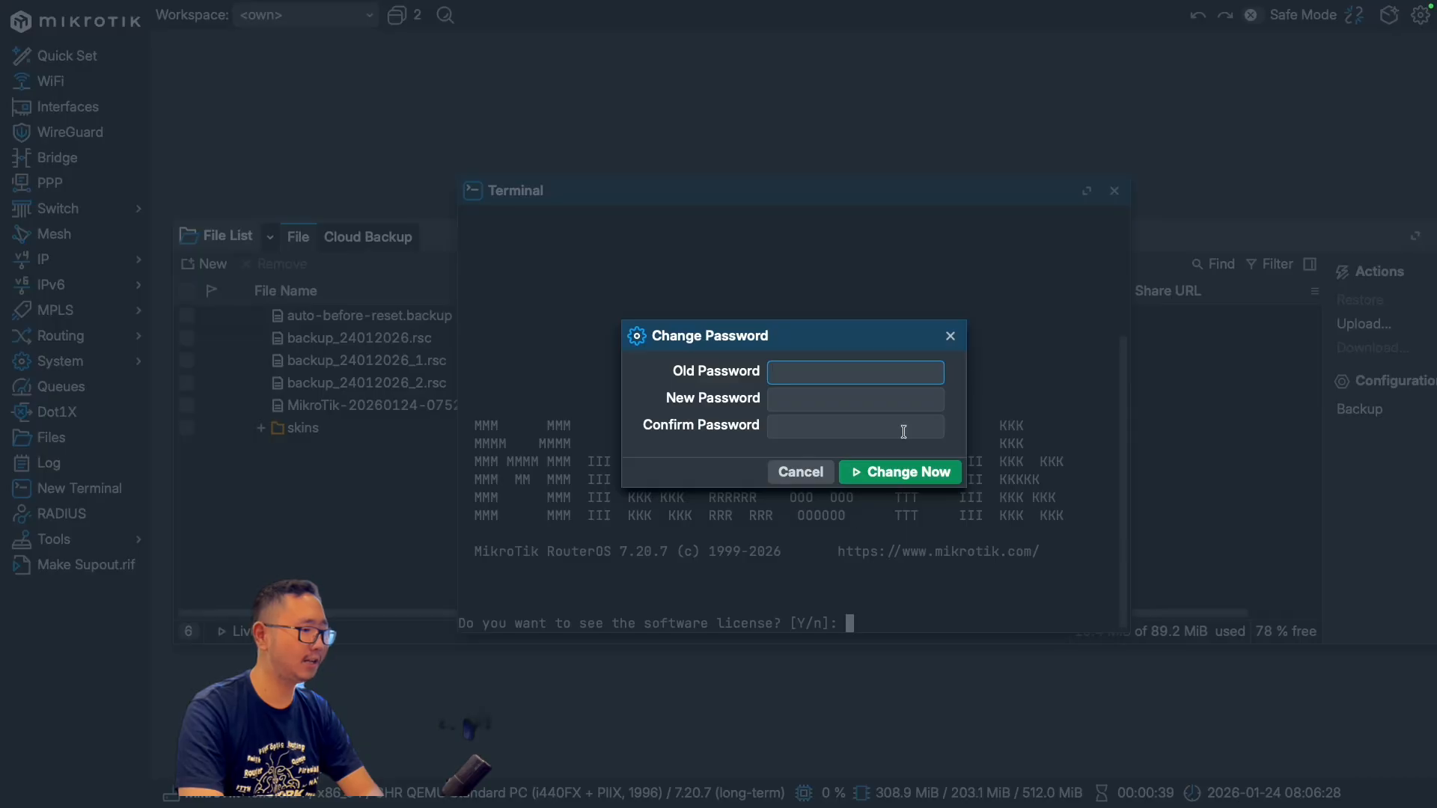
Step: Dismiss the password change prompt and the license terminal, then check the router's IP address list
left_click(950, 336)
left_click(1115, 190)
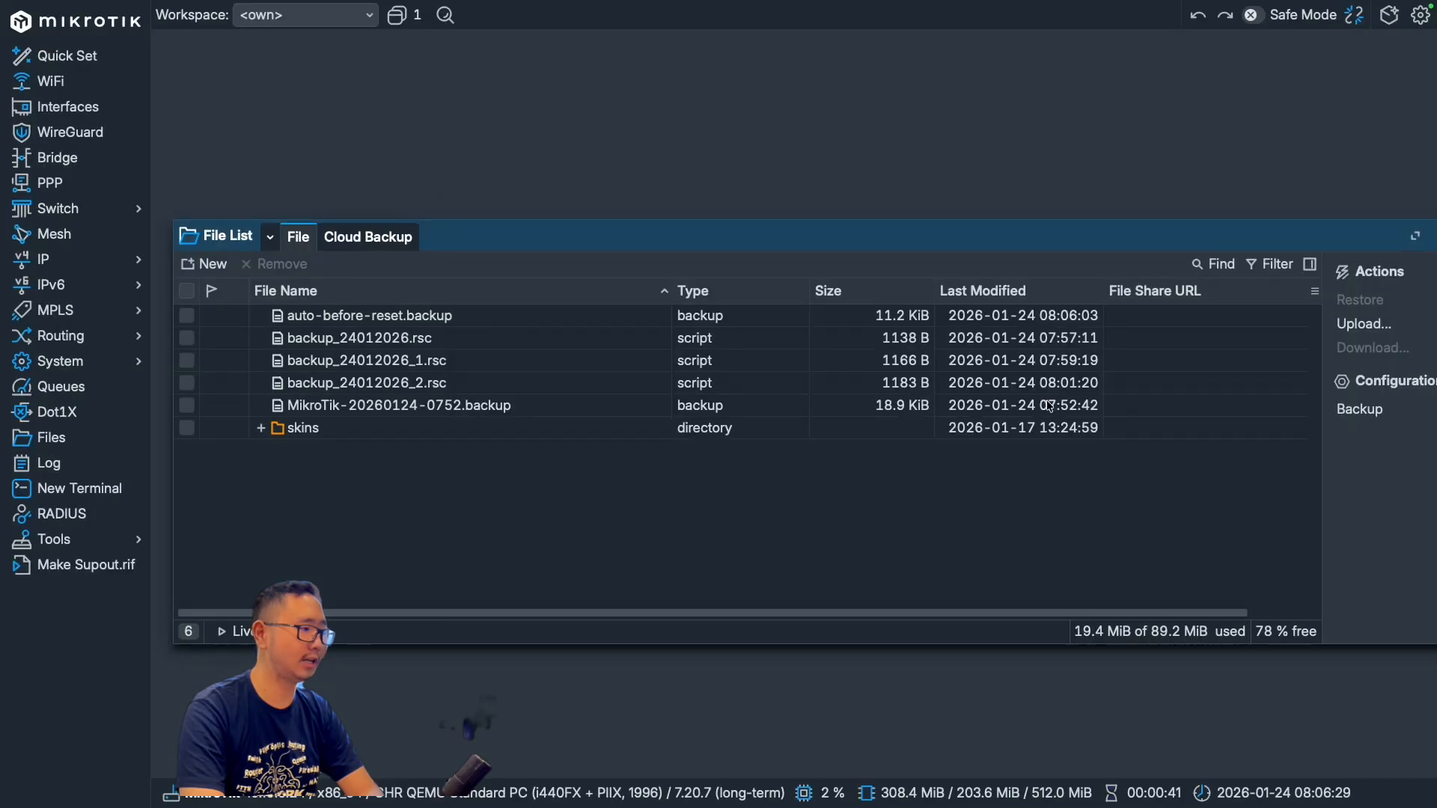
left_click(94, 263)
left_click(200, 291)
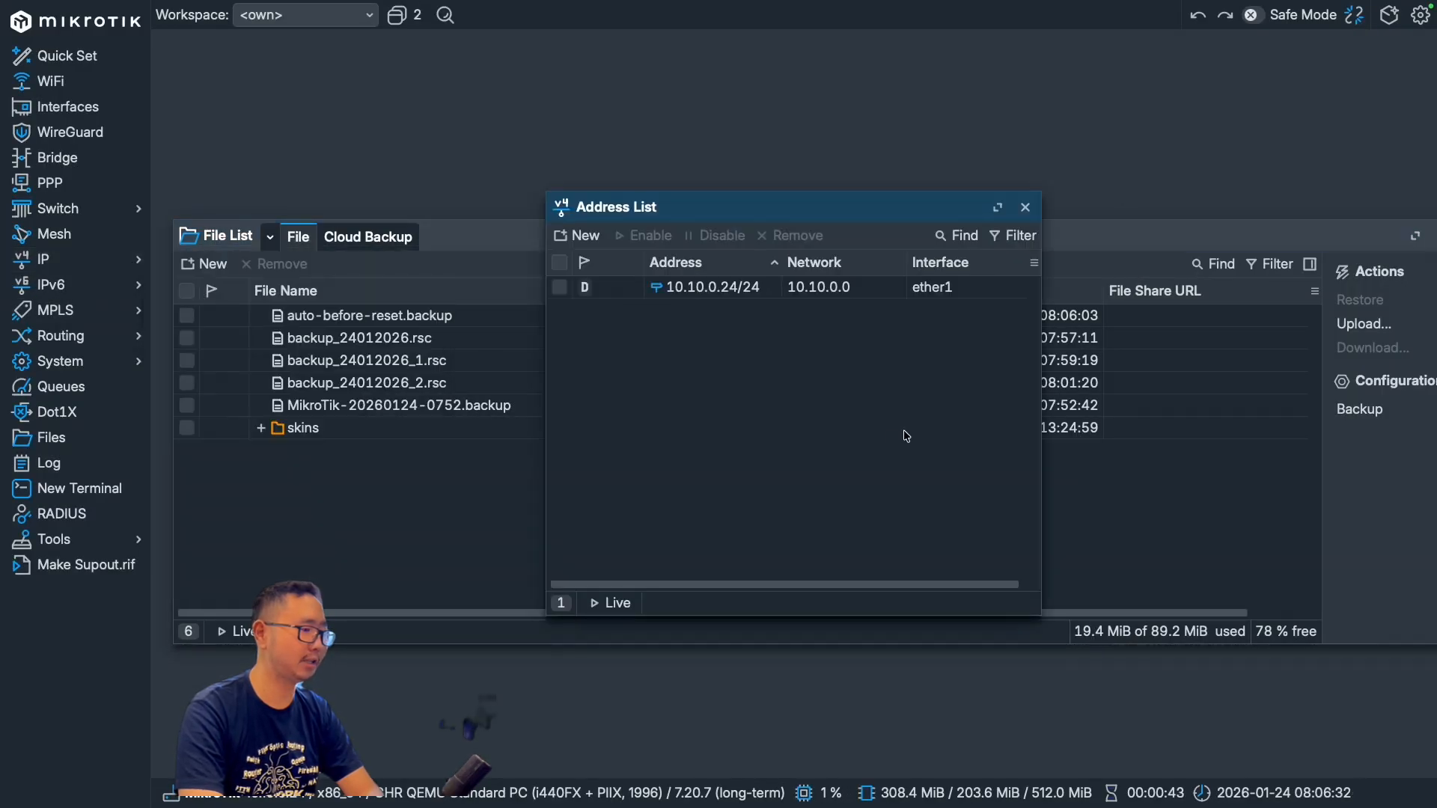
left_click(754, 291)
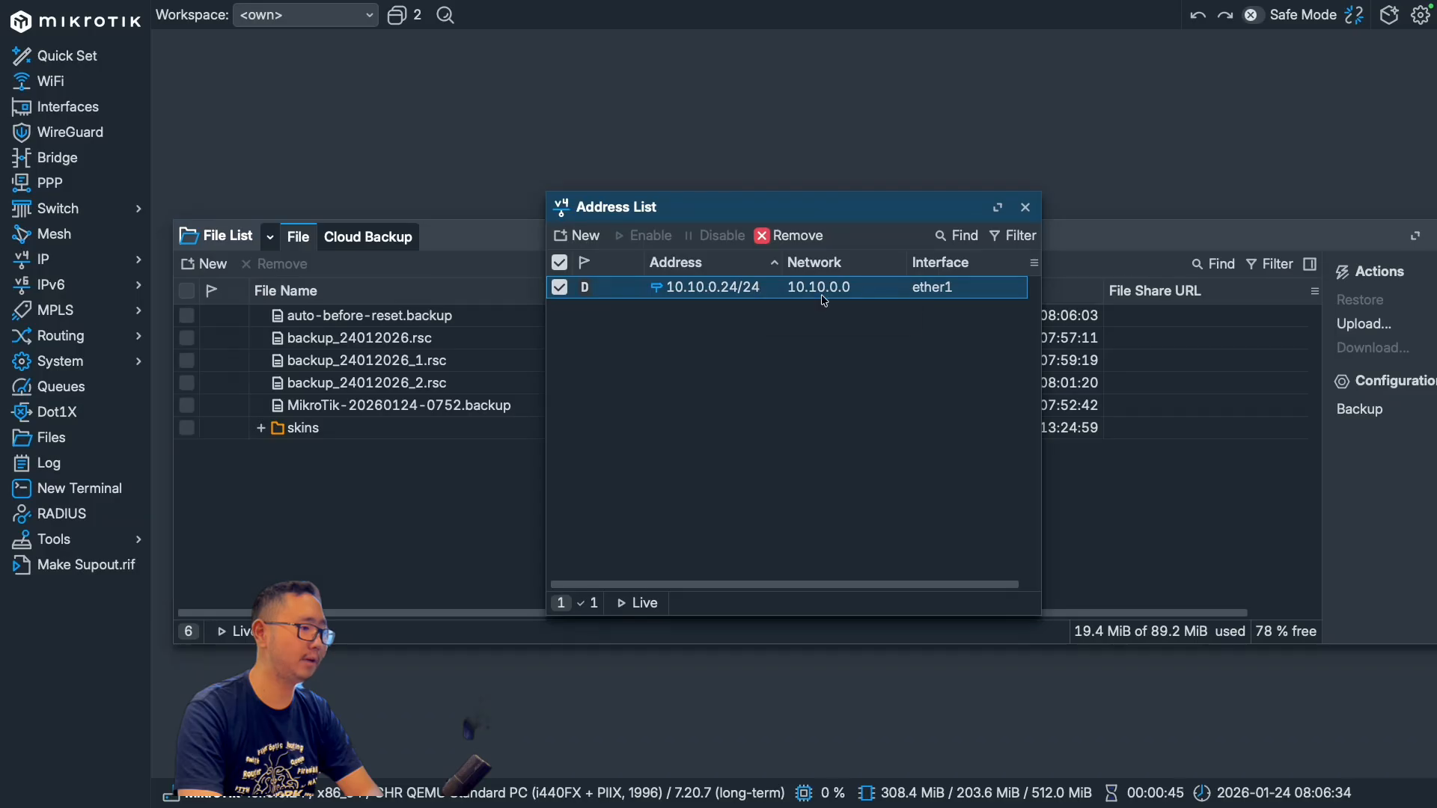
left_click(1022, 204)
Step: Remove the DHCP client on ether1 and close the DHCP client window
left_click(123, 260)
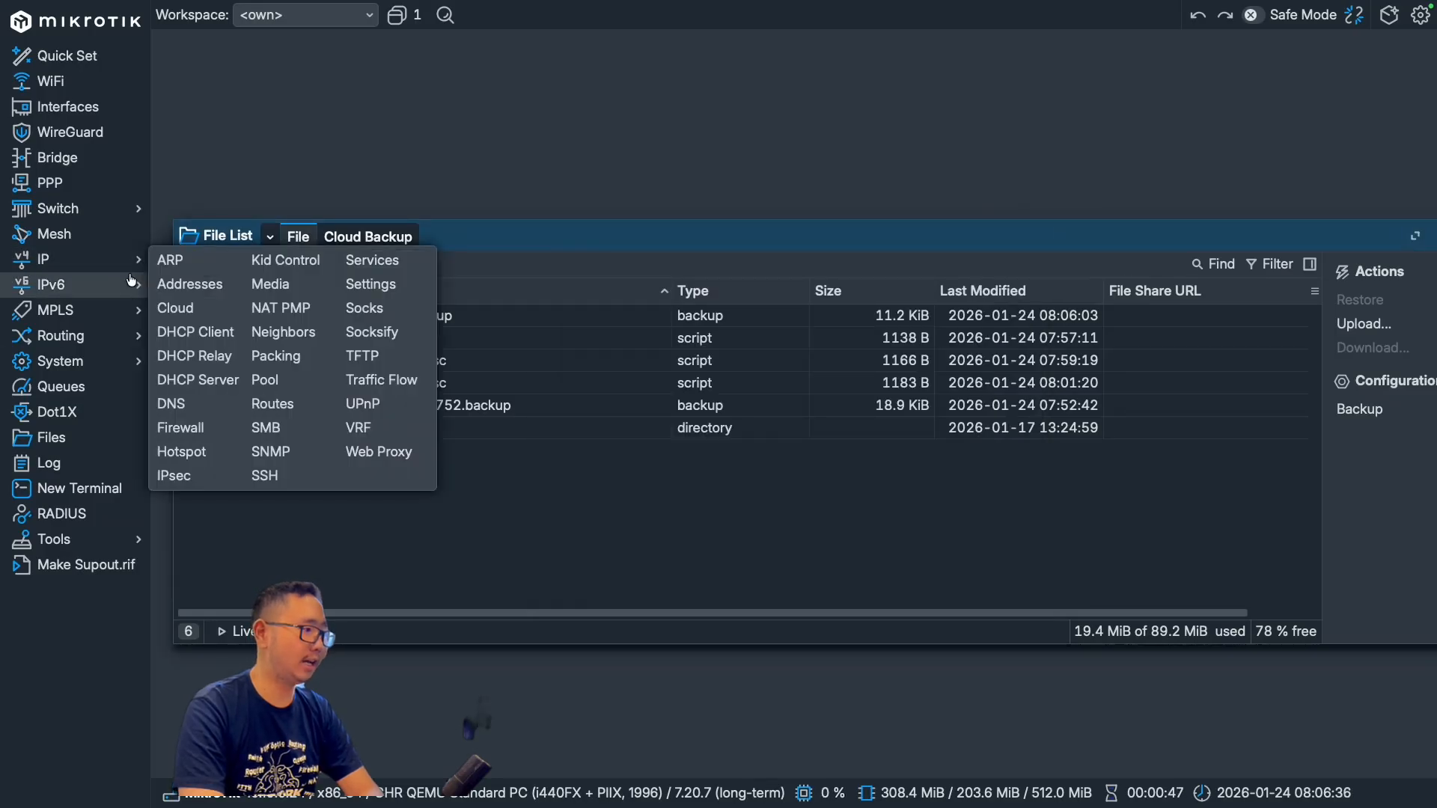
left_click(196, 332)
left_click(556, 298)
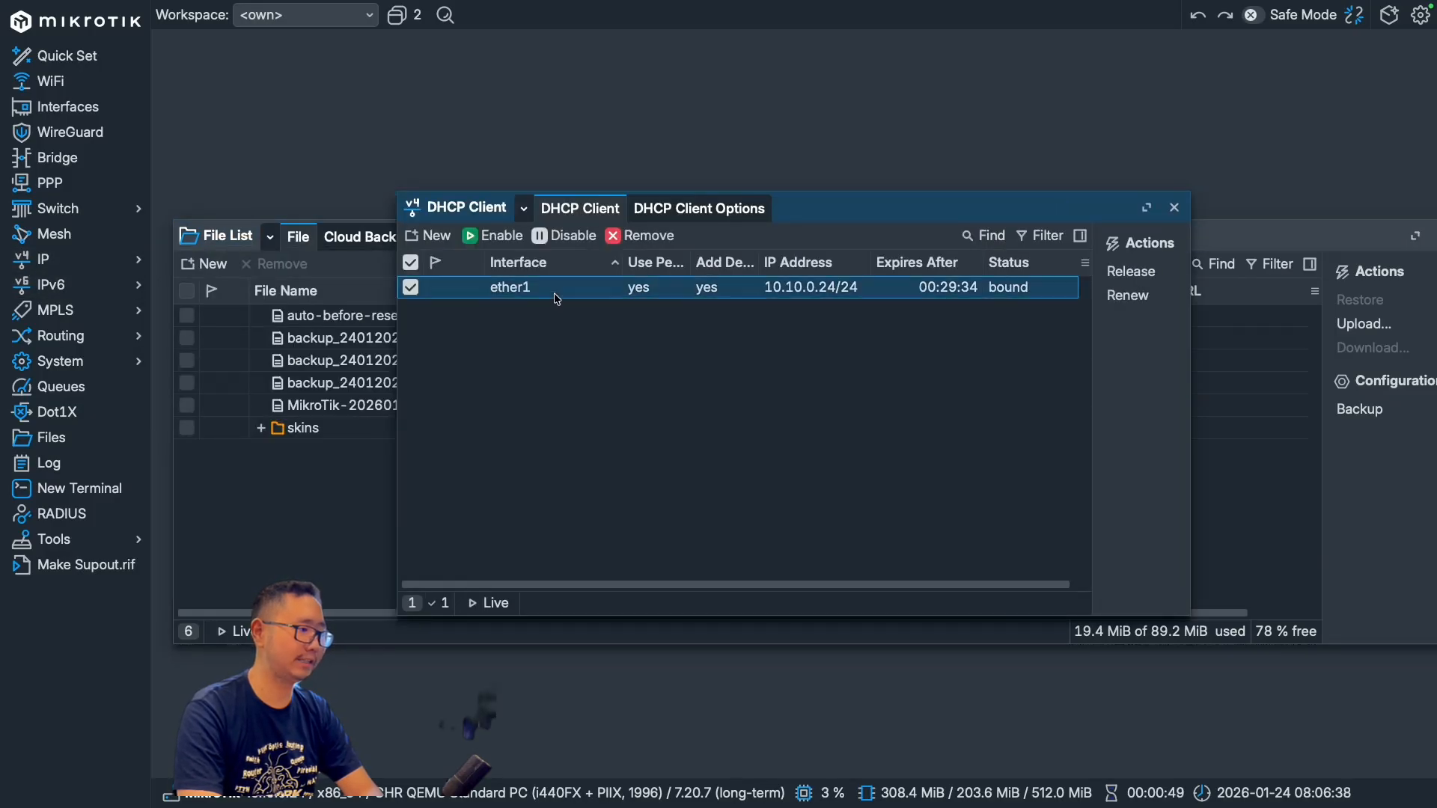
left_click(649, 236)
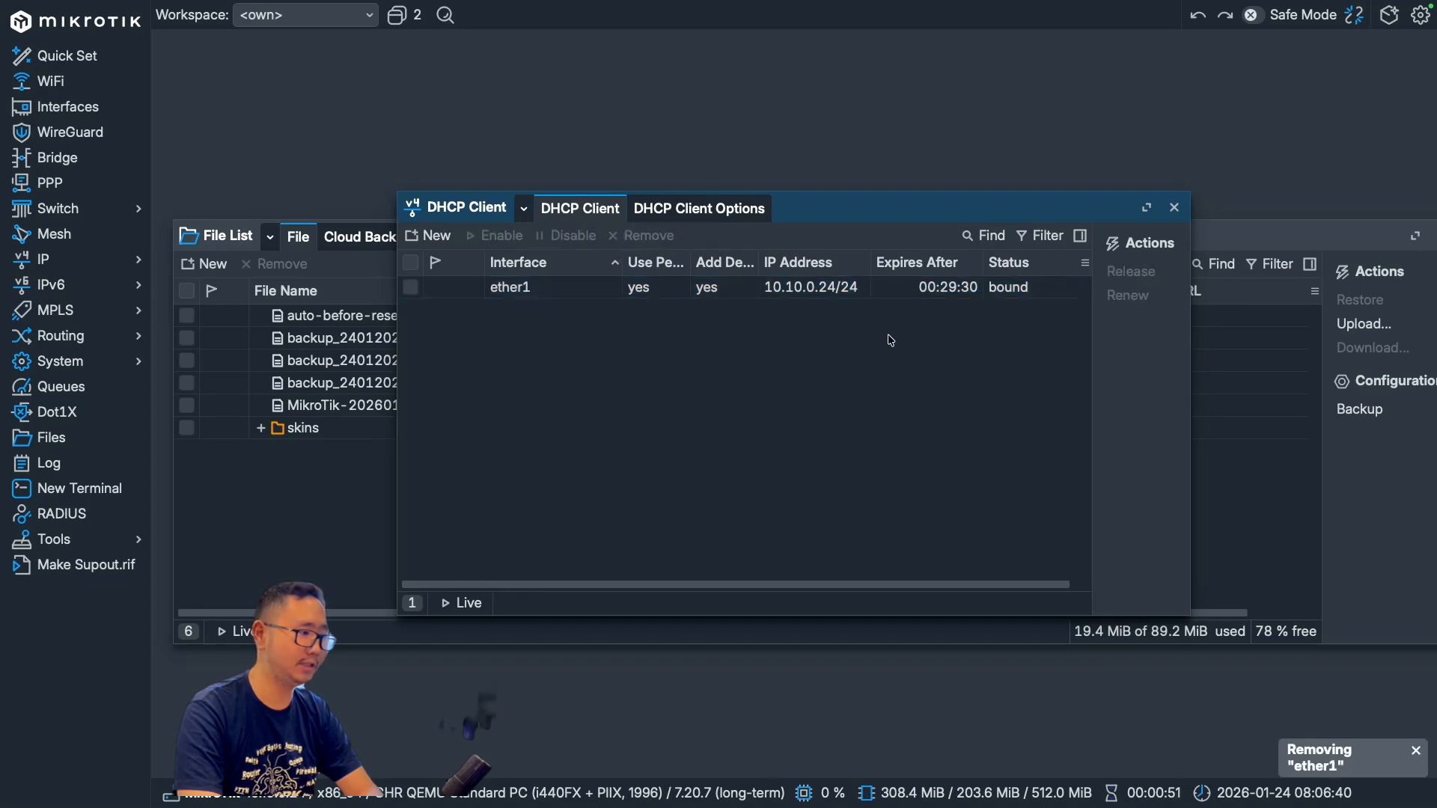
left_click(1174, 208)
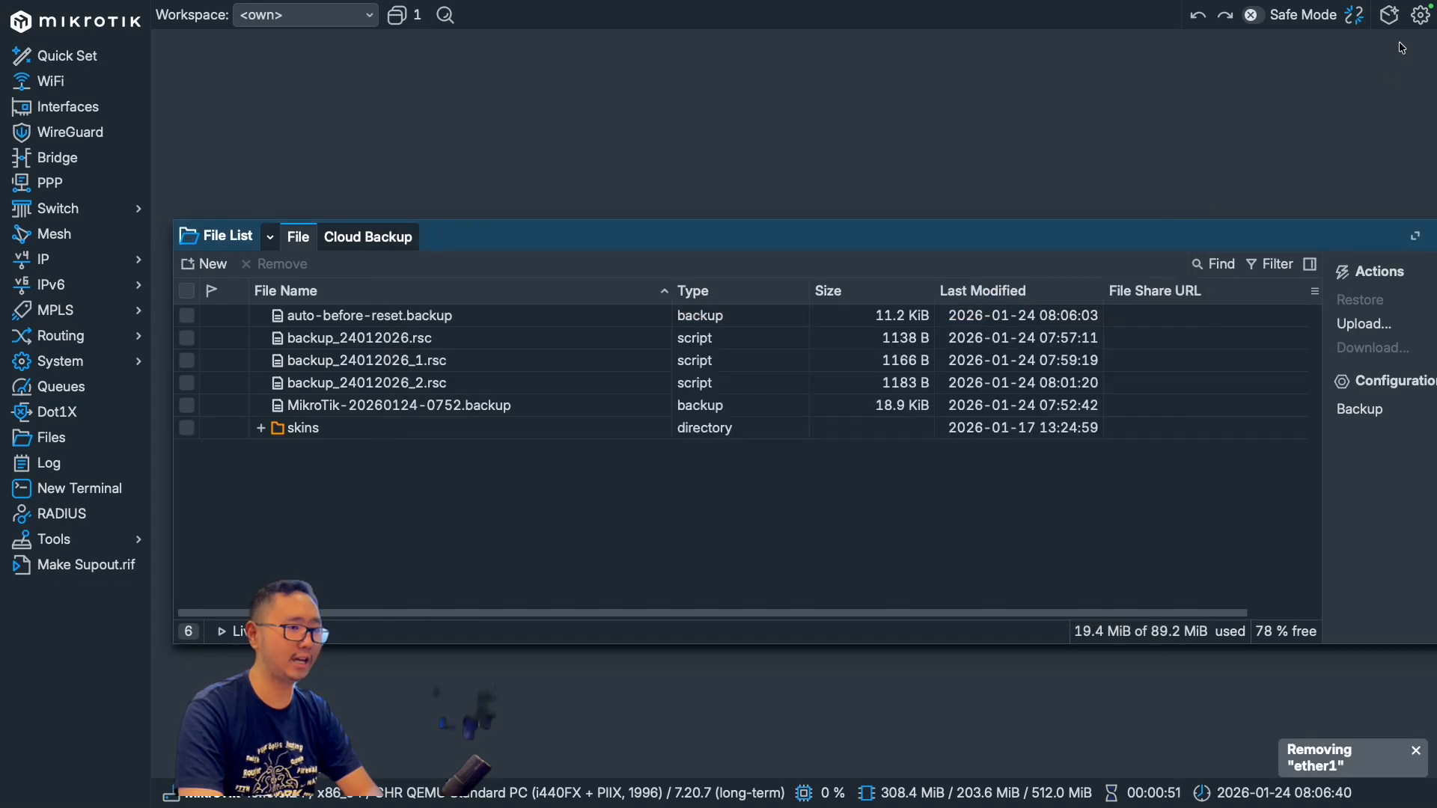
Step: Disconnect from the router and reconnect to the CHR neighbor by its MAC address 50:57:7A:00:01:00
left_click(1356, 19)
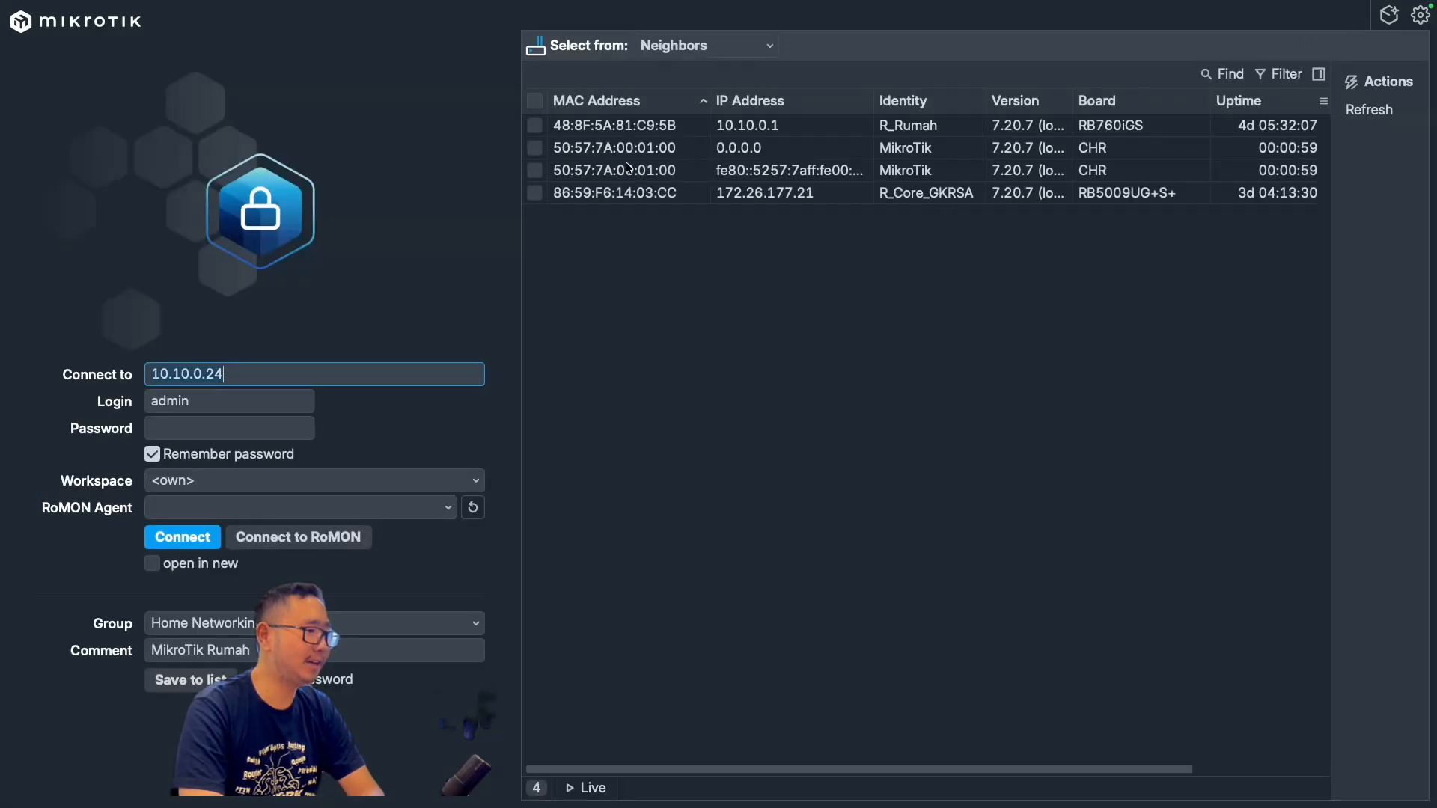
left_click(627, 149)
left_click(179, 537)
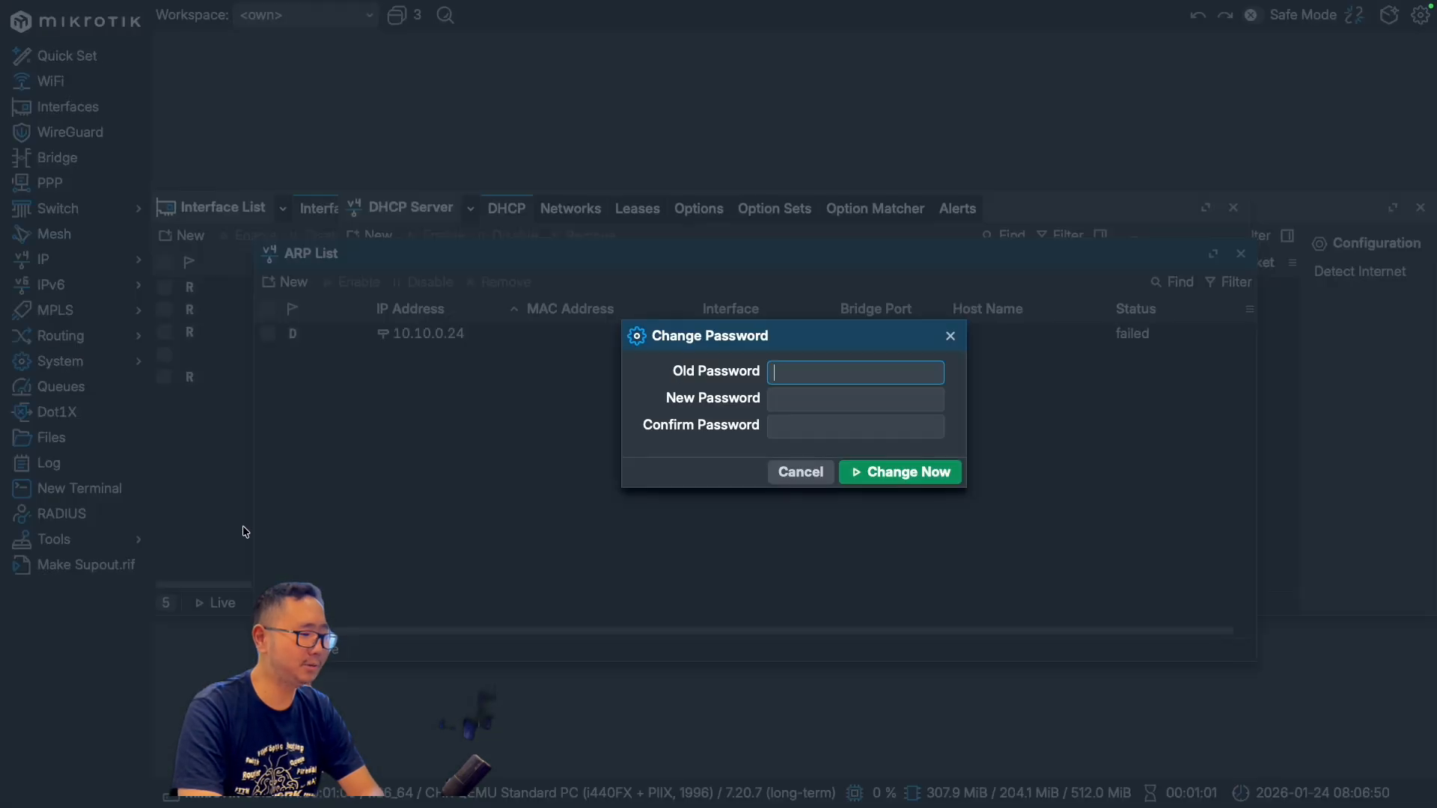
Step: Dismiss the password change prompt and close the ARP List, DHCP Server and Interface List windows
left_click(950, 335)
left_click(1241, 254)
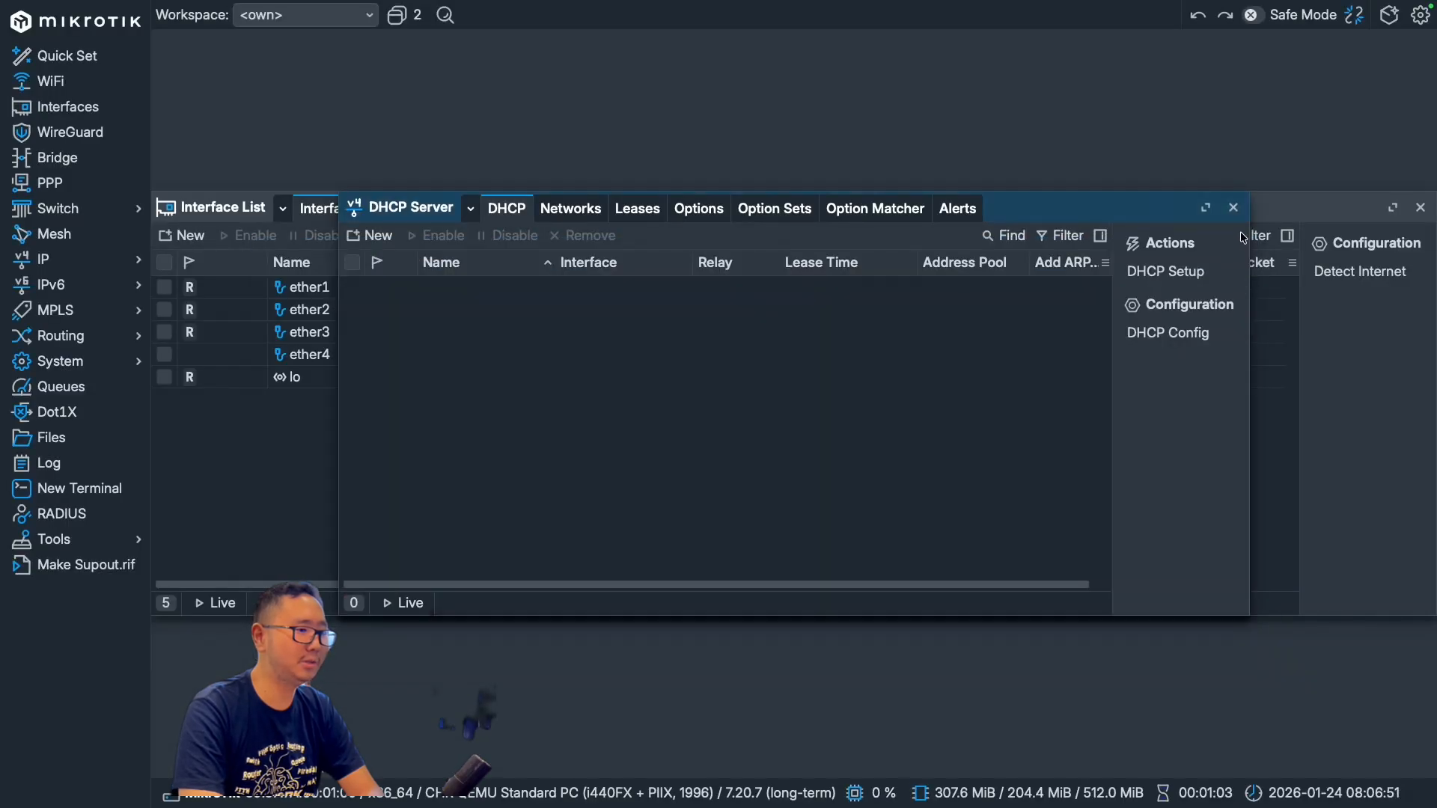
left_click(1234, 207)
left_click(1420, 208)
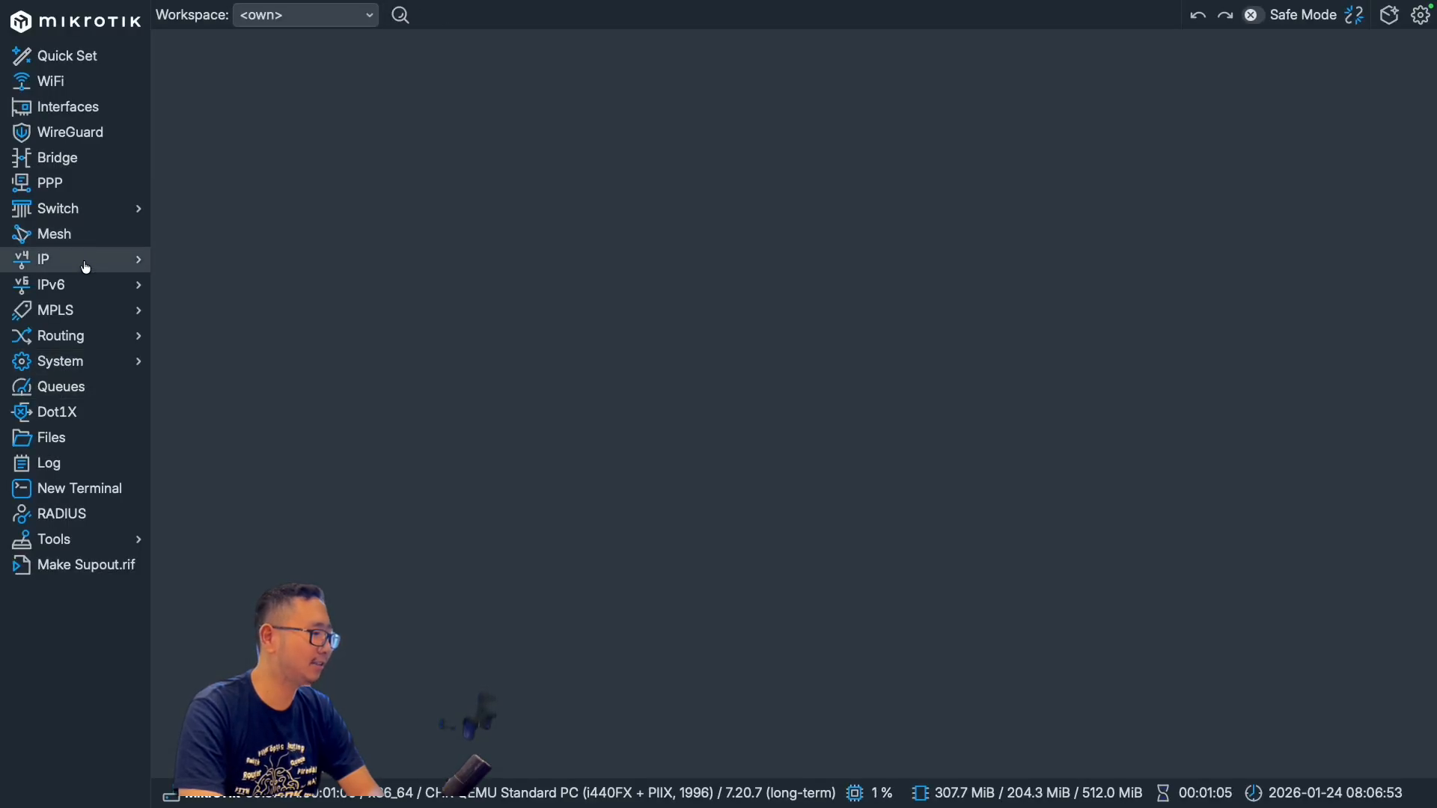
Step: Open a new terminal, decline viewing the software license and skip the password change
left_click(112, 487)
type("n")
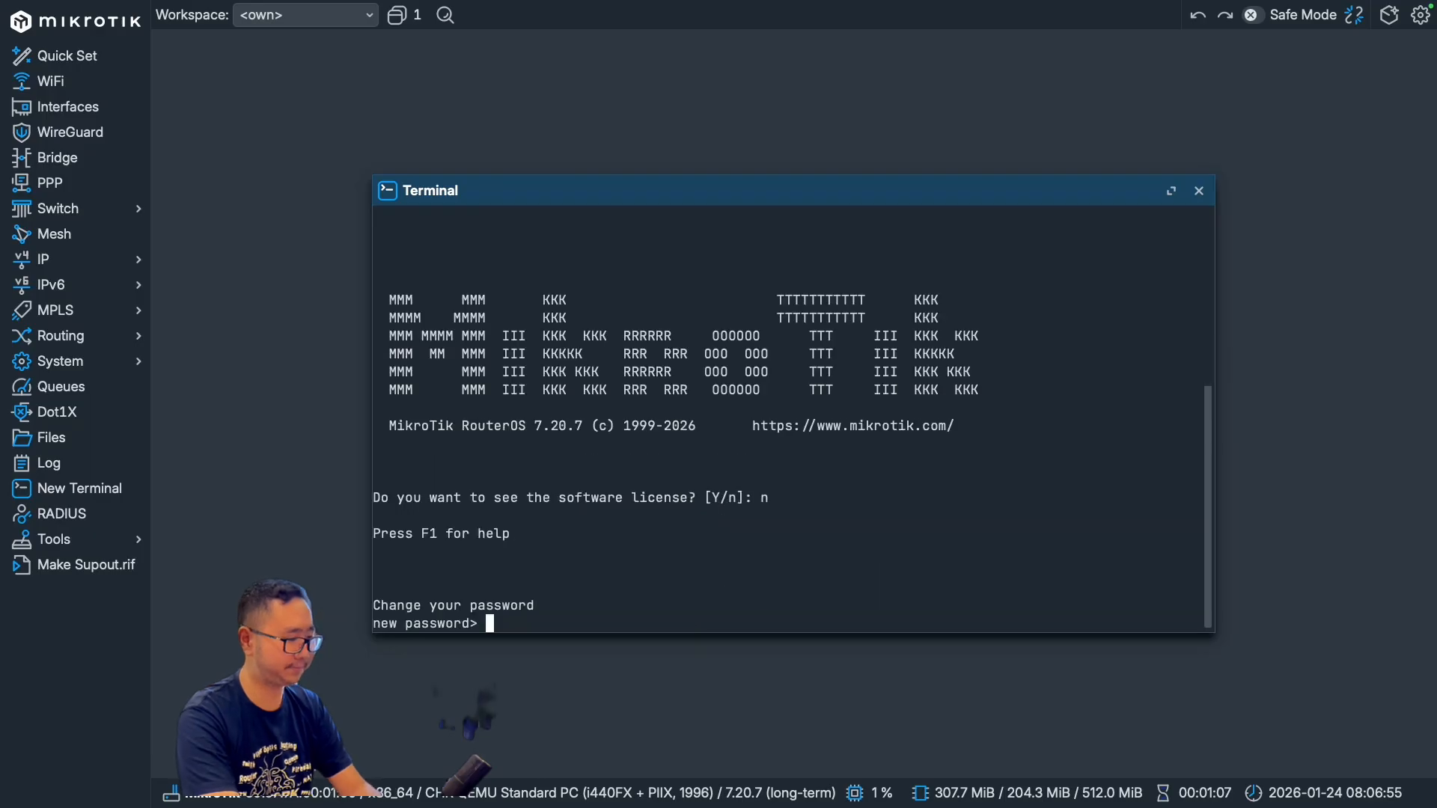
key("Return")
key("Return")
key("Return")
key("Return")
key("Return")
key("Return")
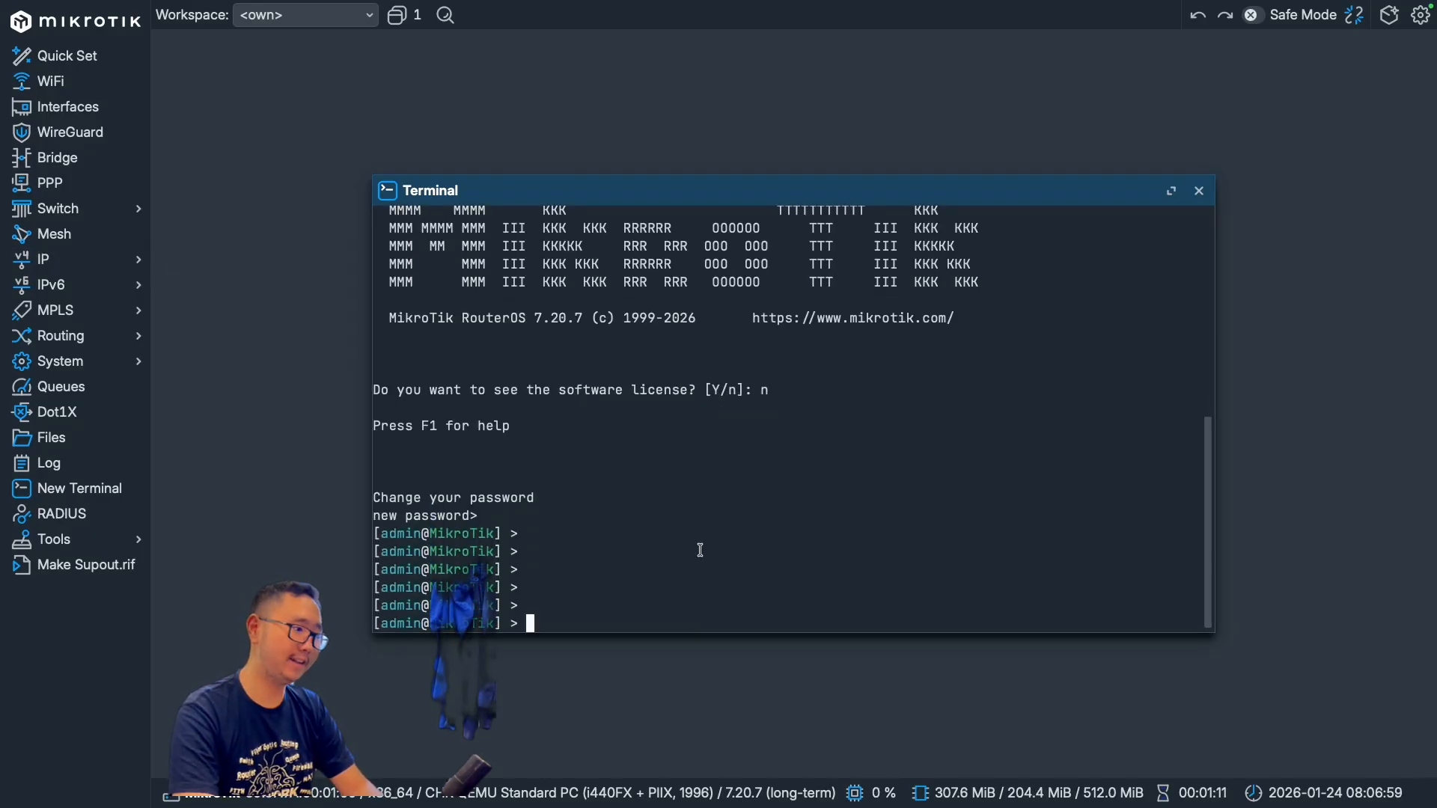
Step: Copy the file name backup_24012026_2.rsc from the router's files and run import file="backup_24012026_2.rsc" in the terminal
left_click(93, 442)
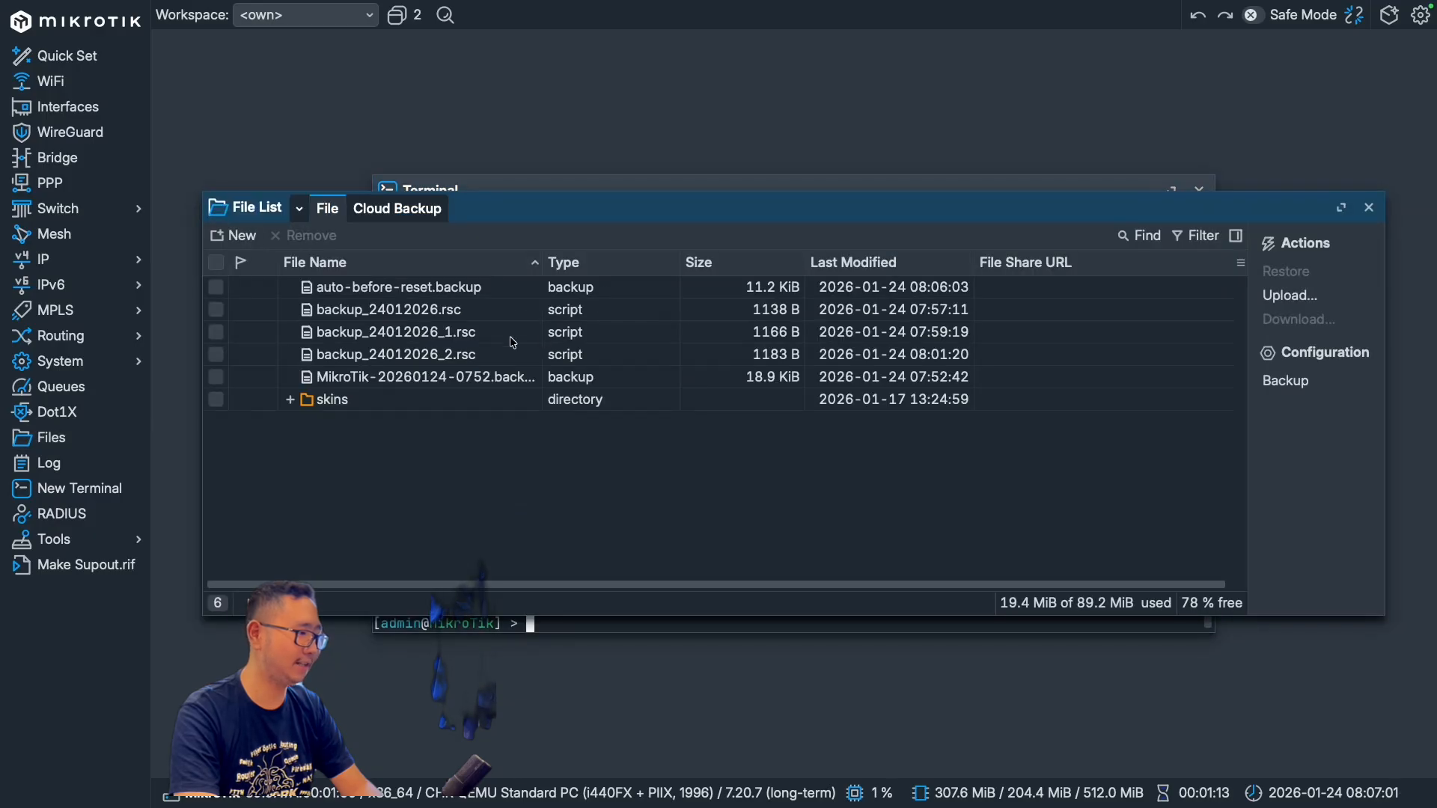
double_click(414, 358)
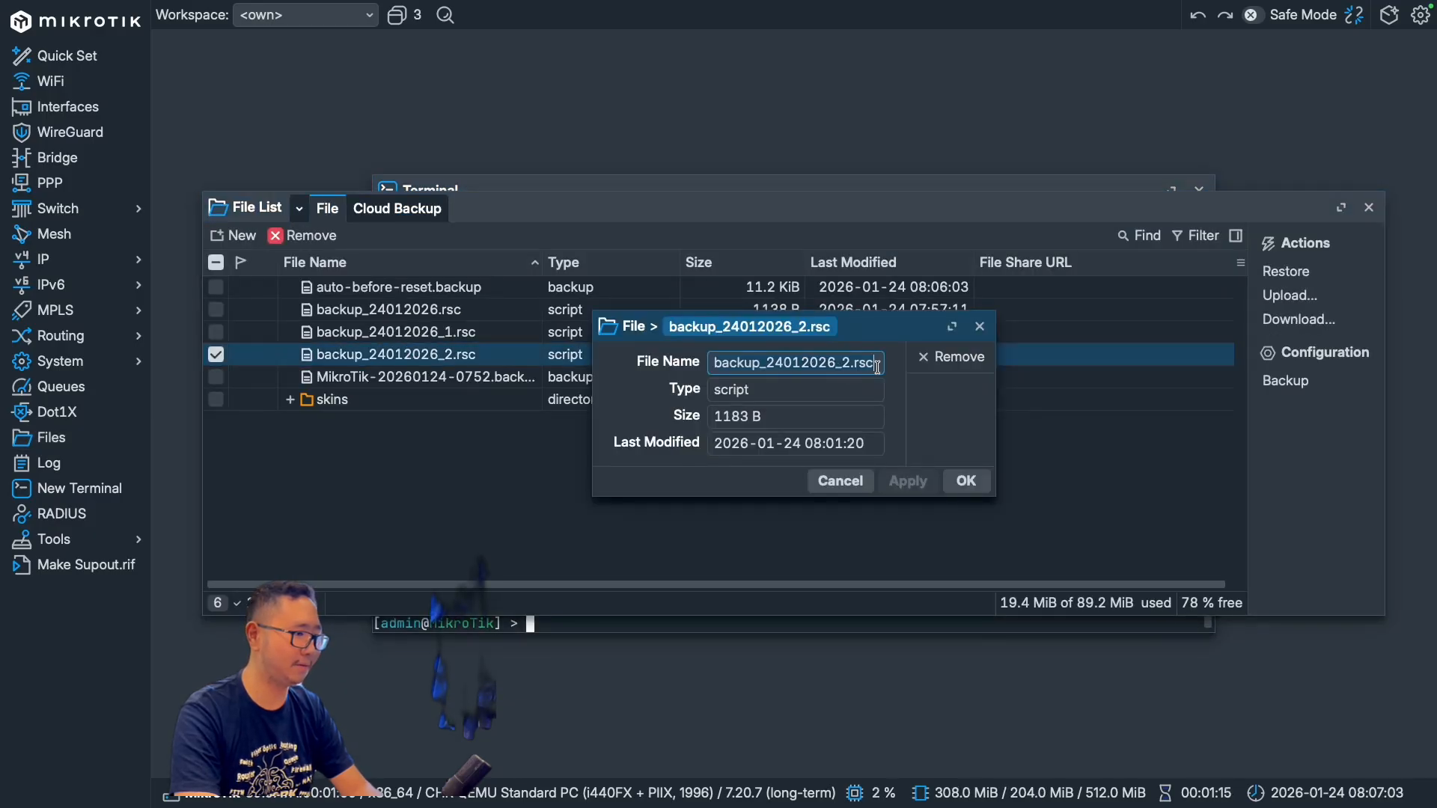
left_click(638, 626)
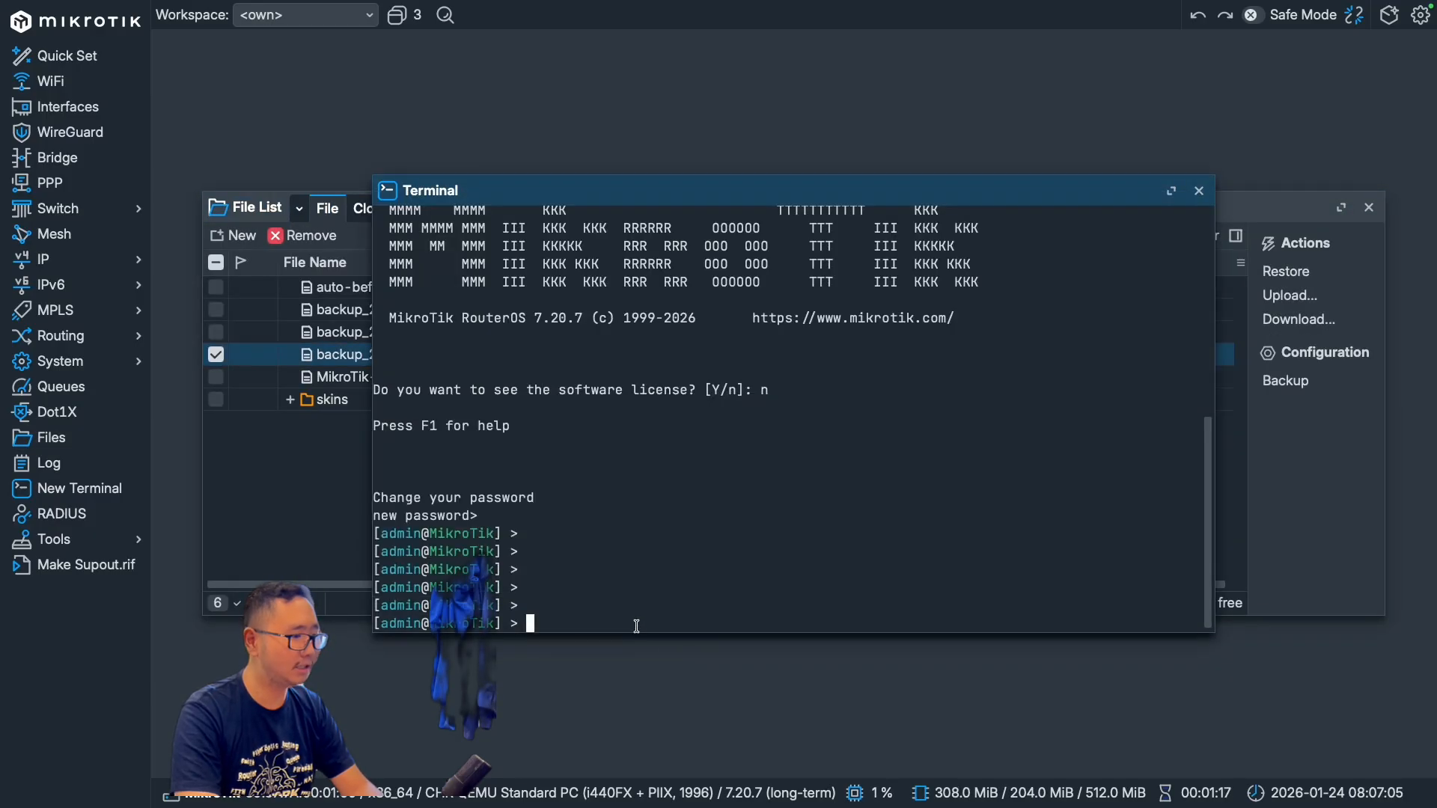
type("import")
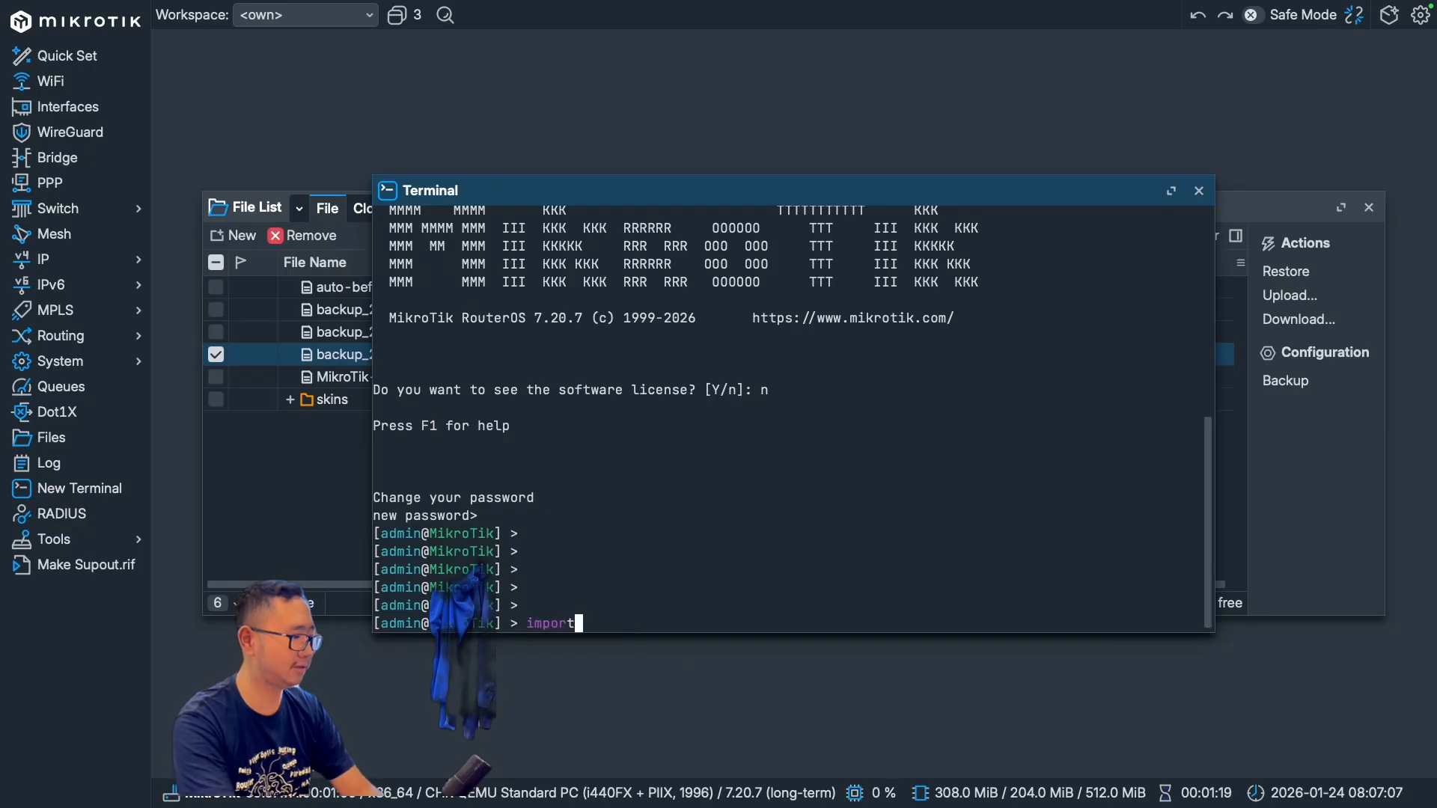
type(" file=")
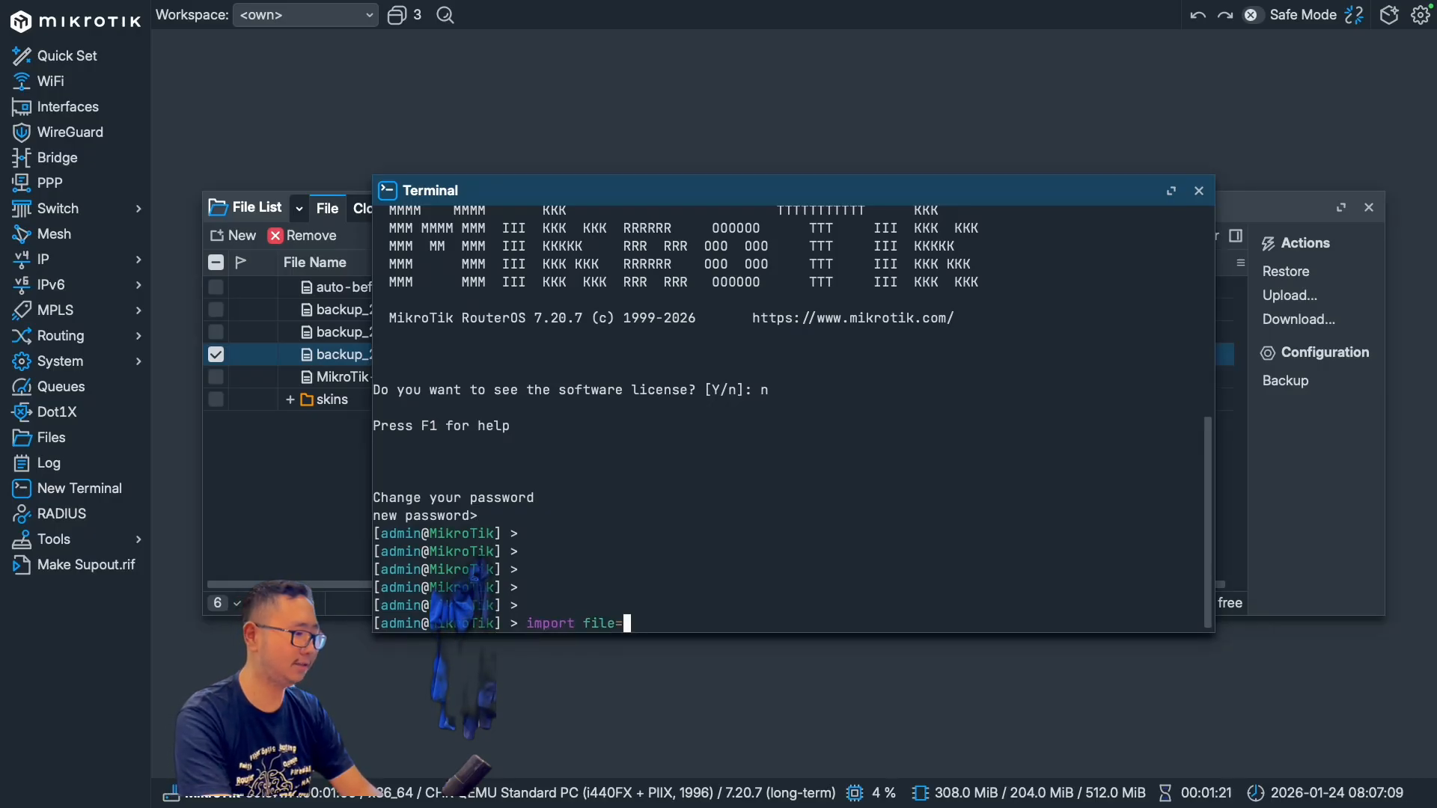
type("\"")
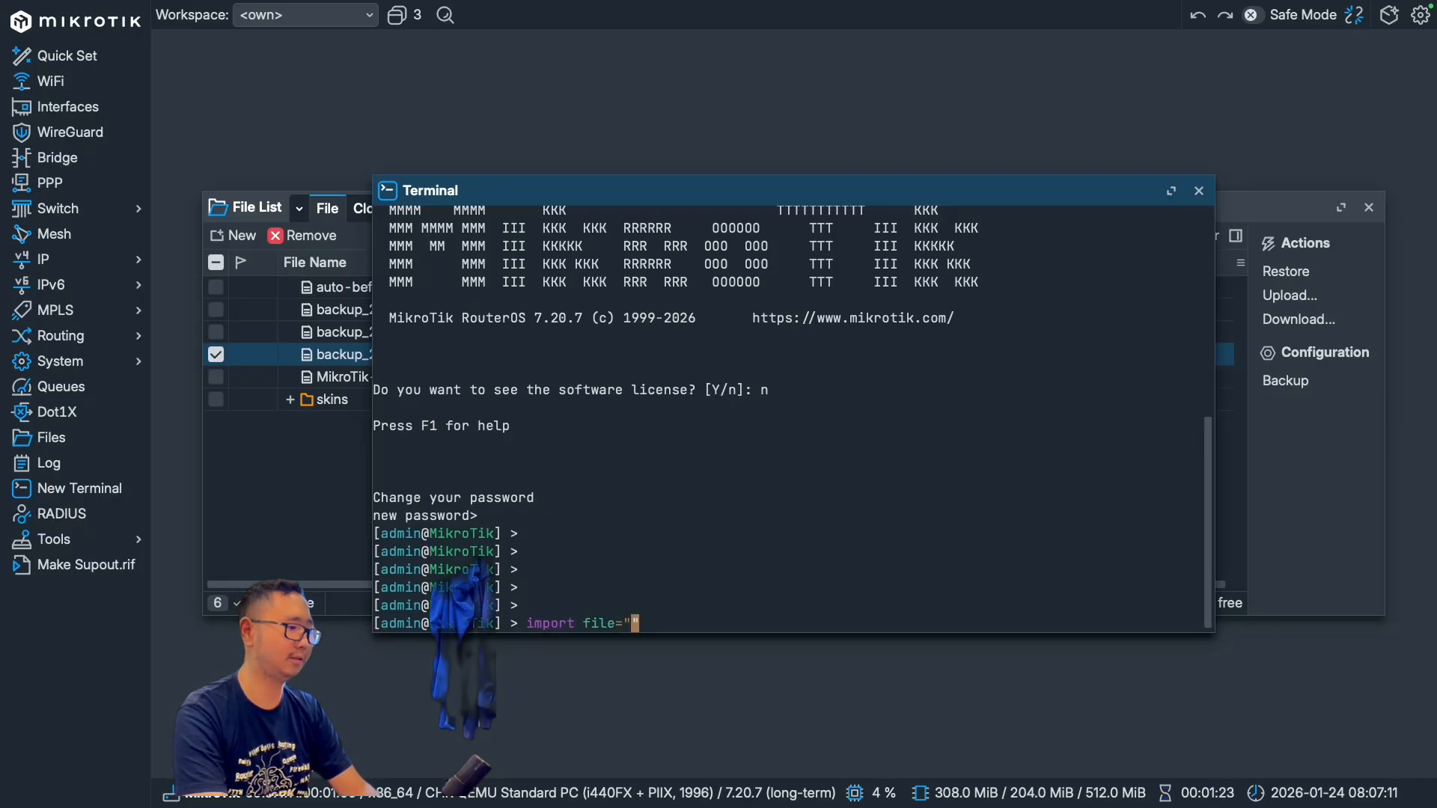
type("backup_24012026_2.rsc")
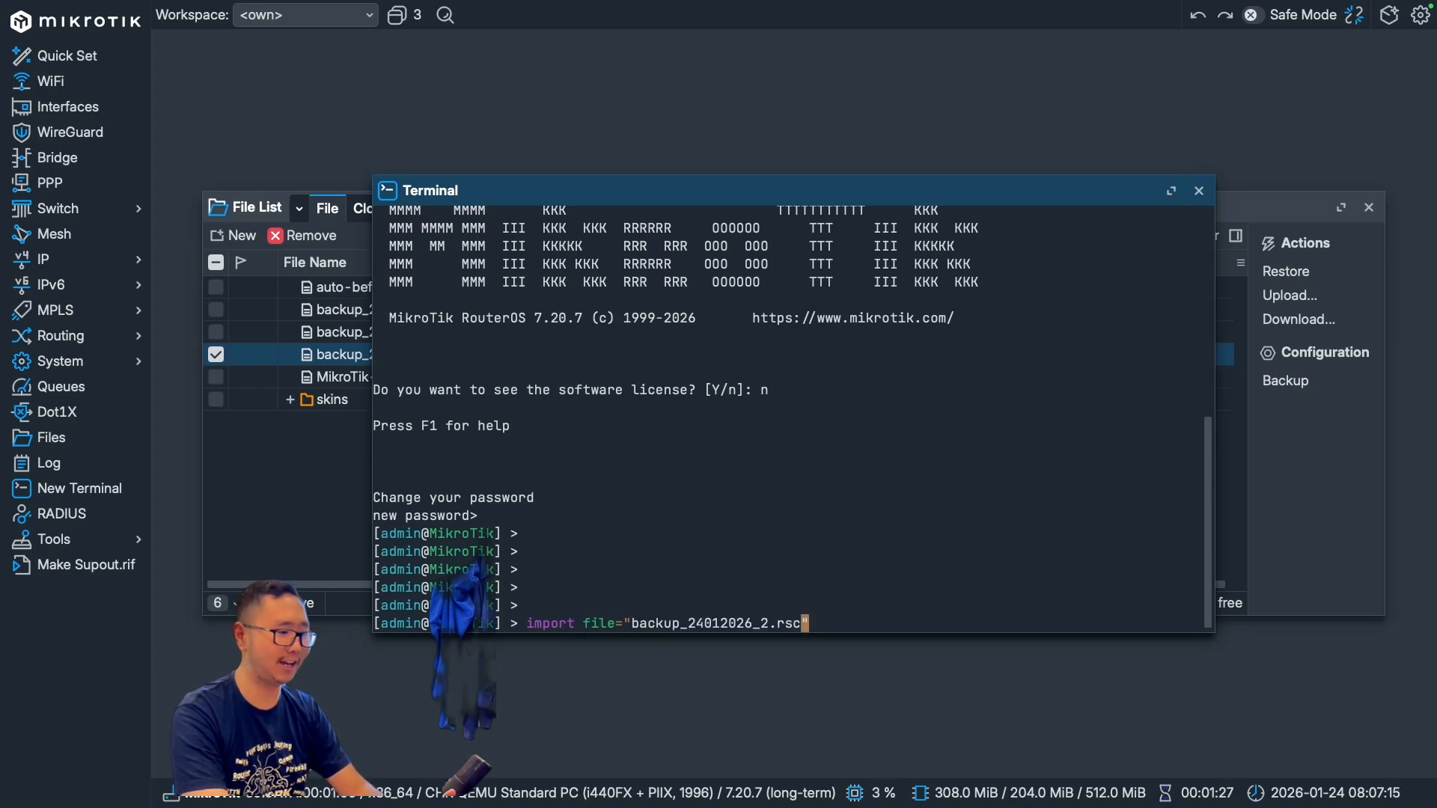
key("Return")
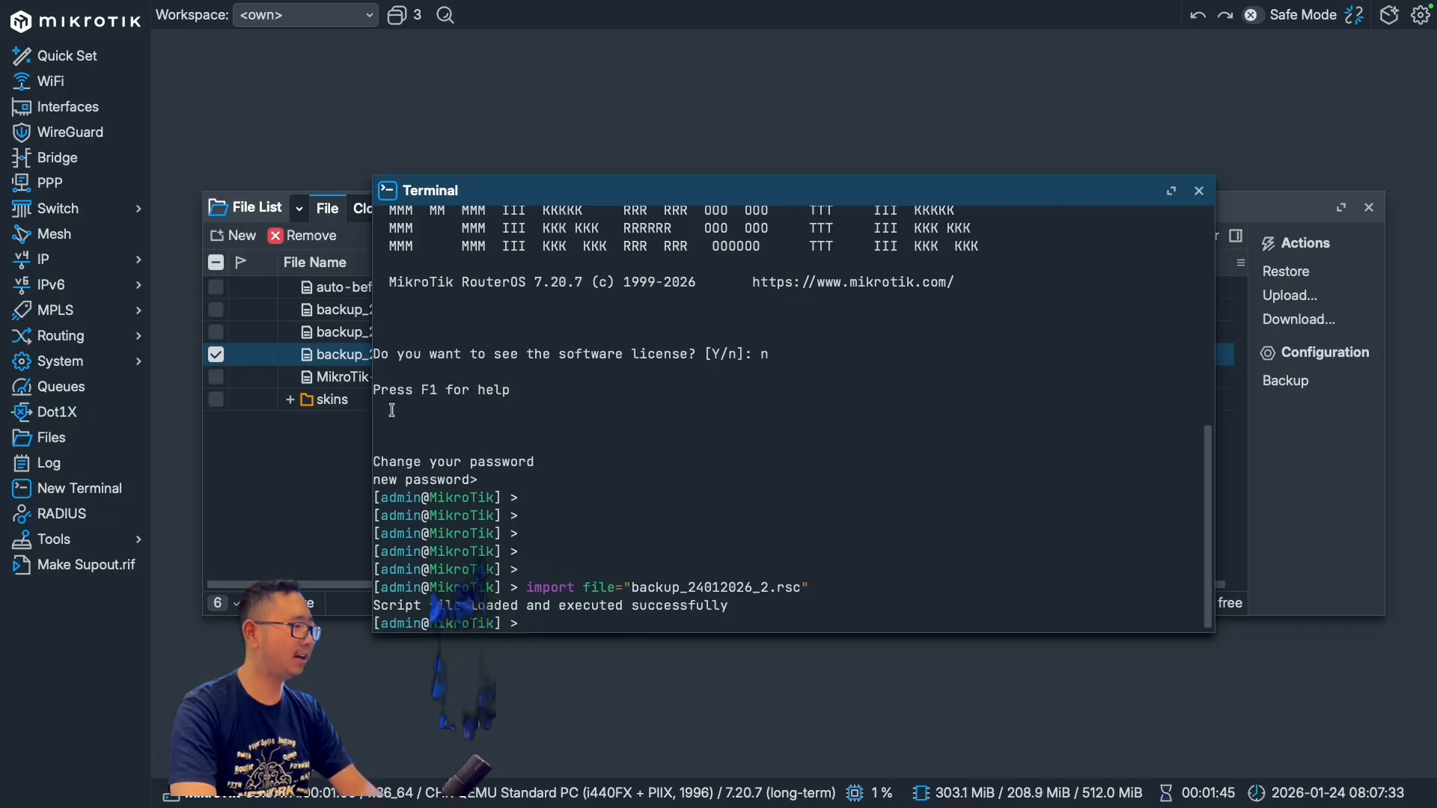
Step: Check the router's DHCP server list for the restored server entry
mouse_move(111, 269)
left_click(225, 380)
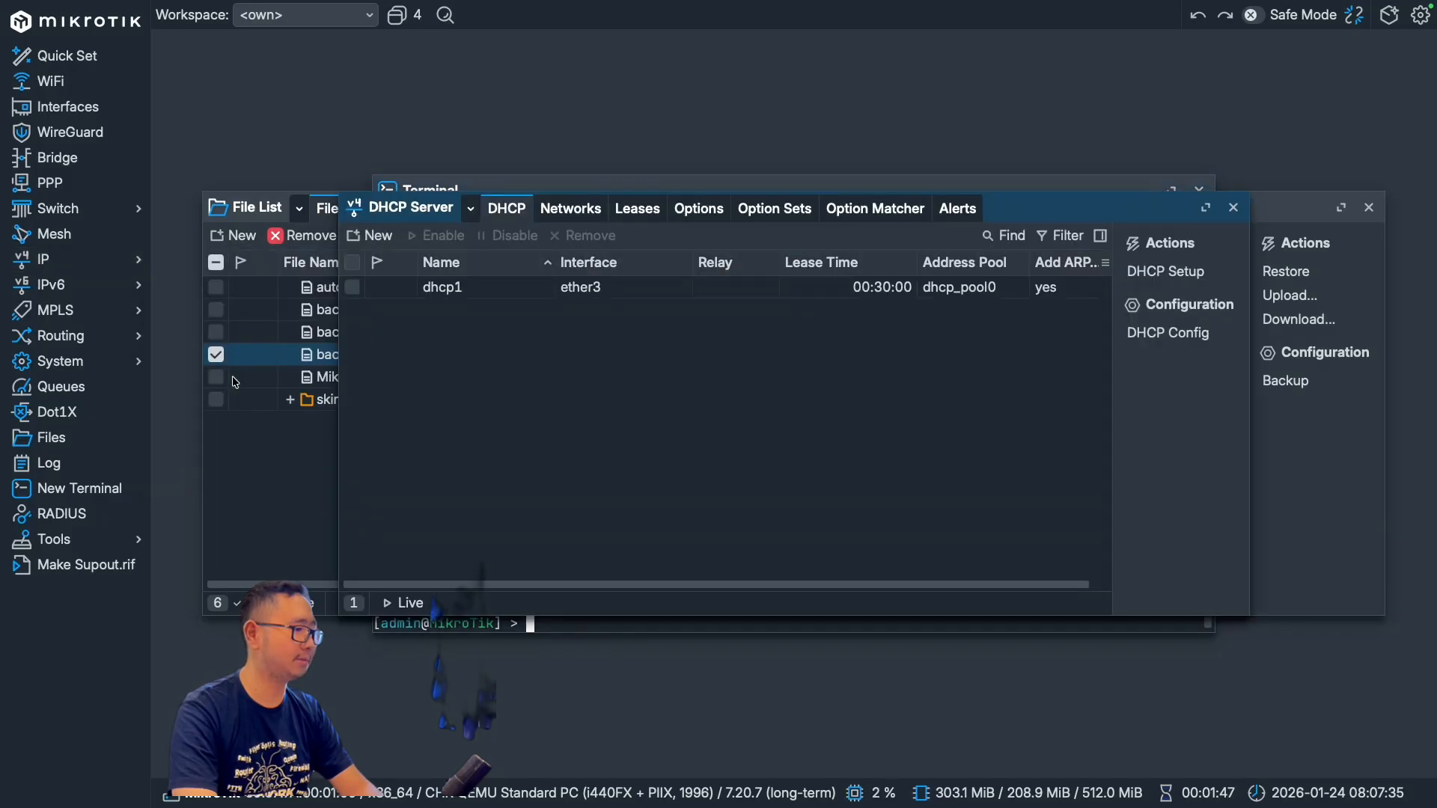
left_click(505, 292)
left_click(629, 457)
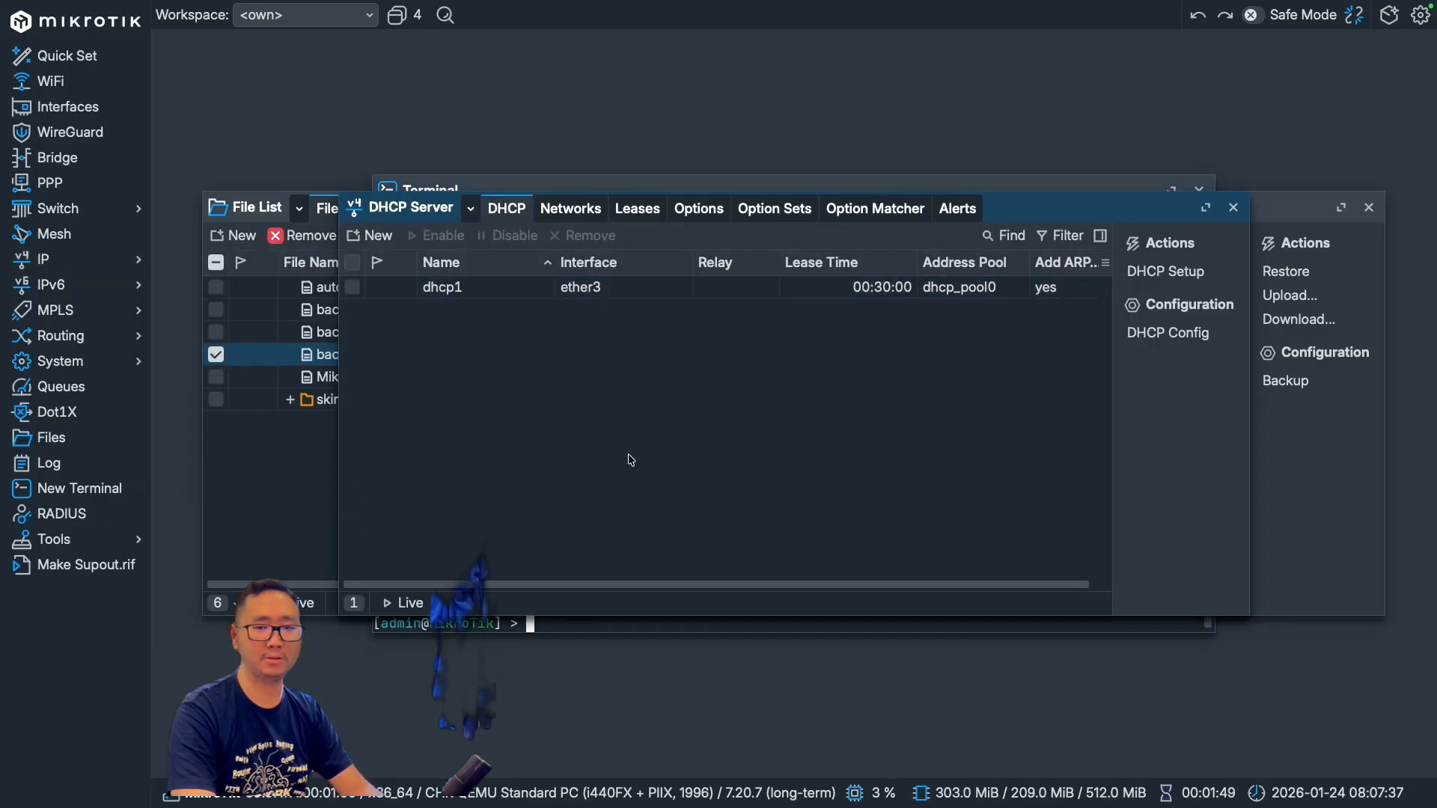